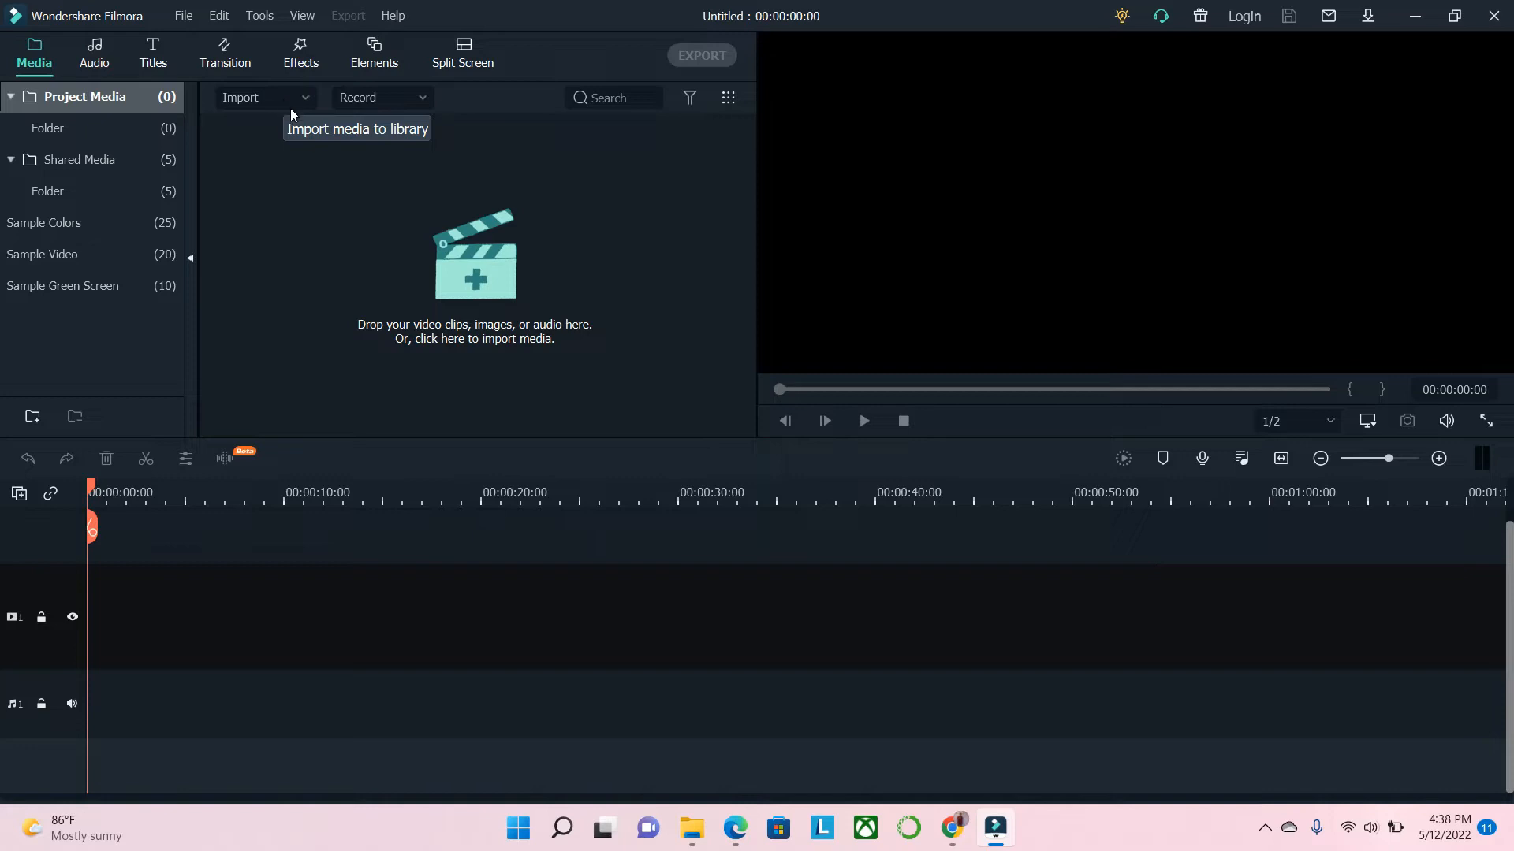
pyautogui.click(243, 96)
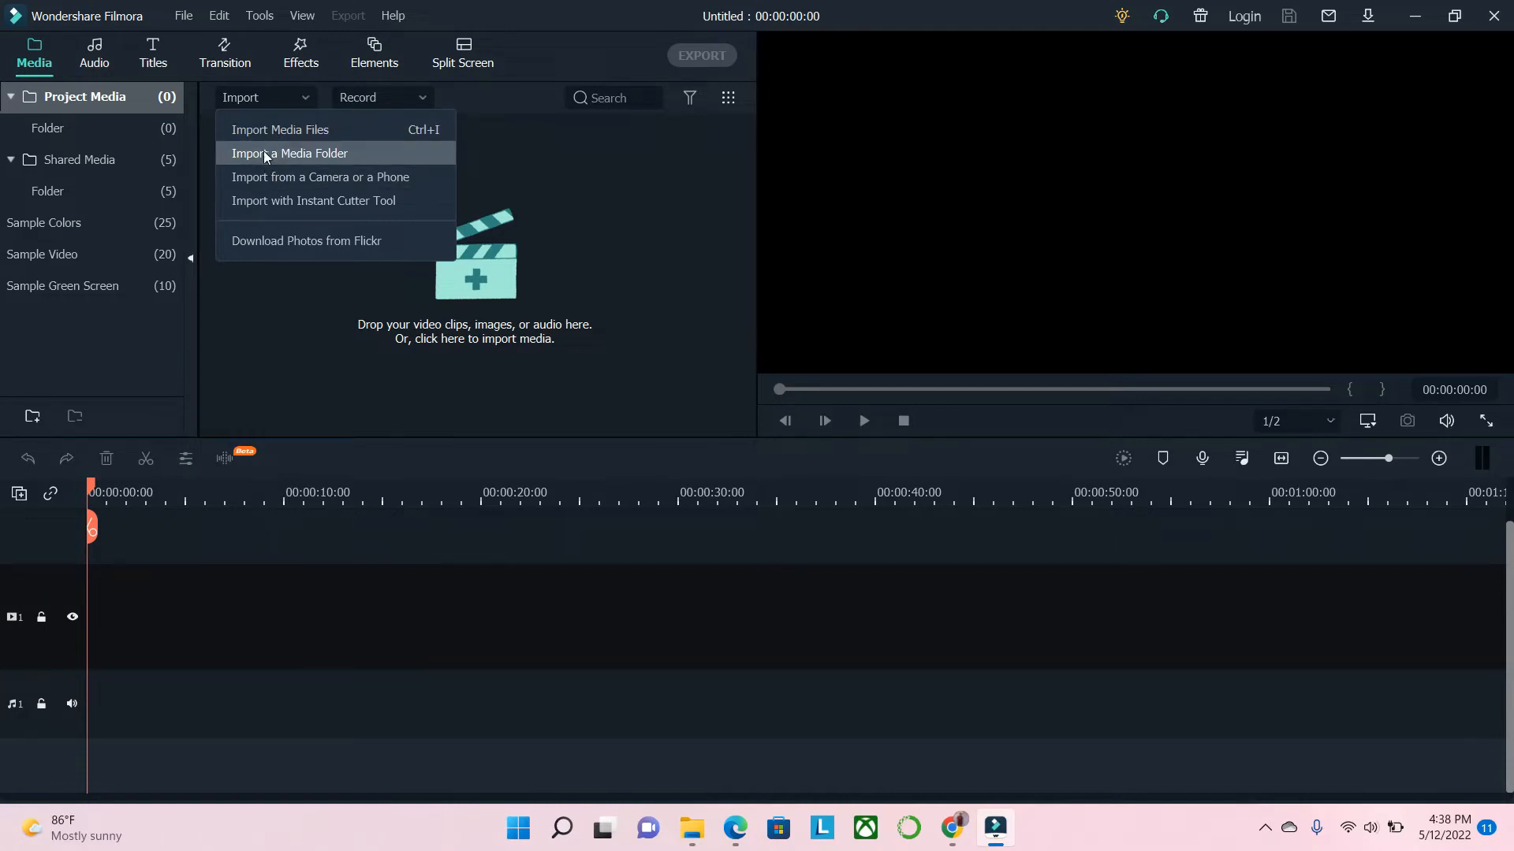
pyautogui.click(264, 130)
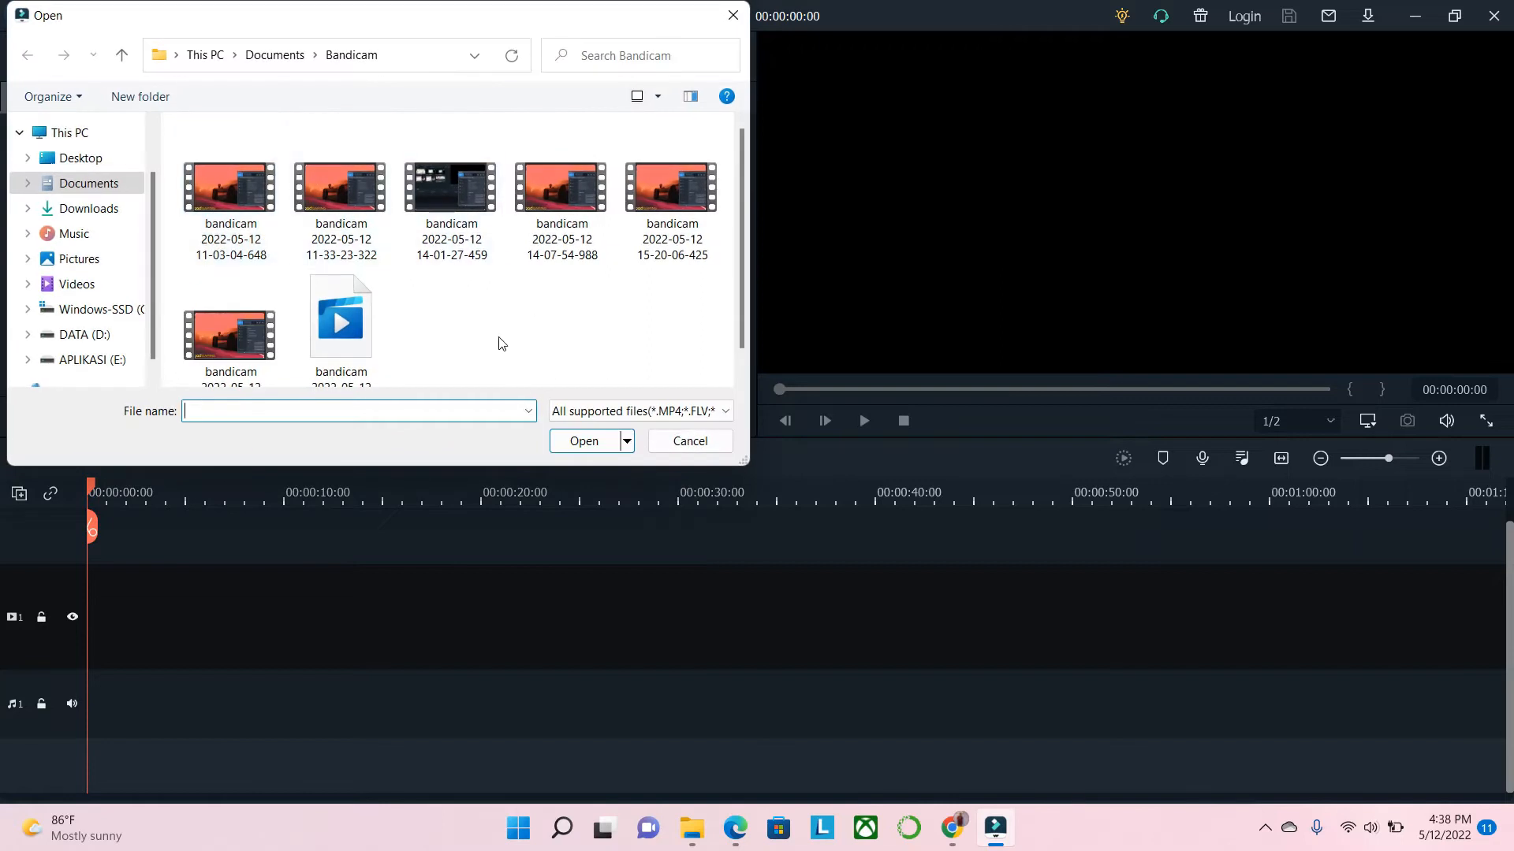
pyautogui.scroll(-1, 453, 347)
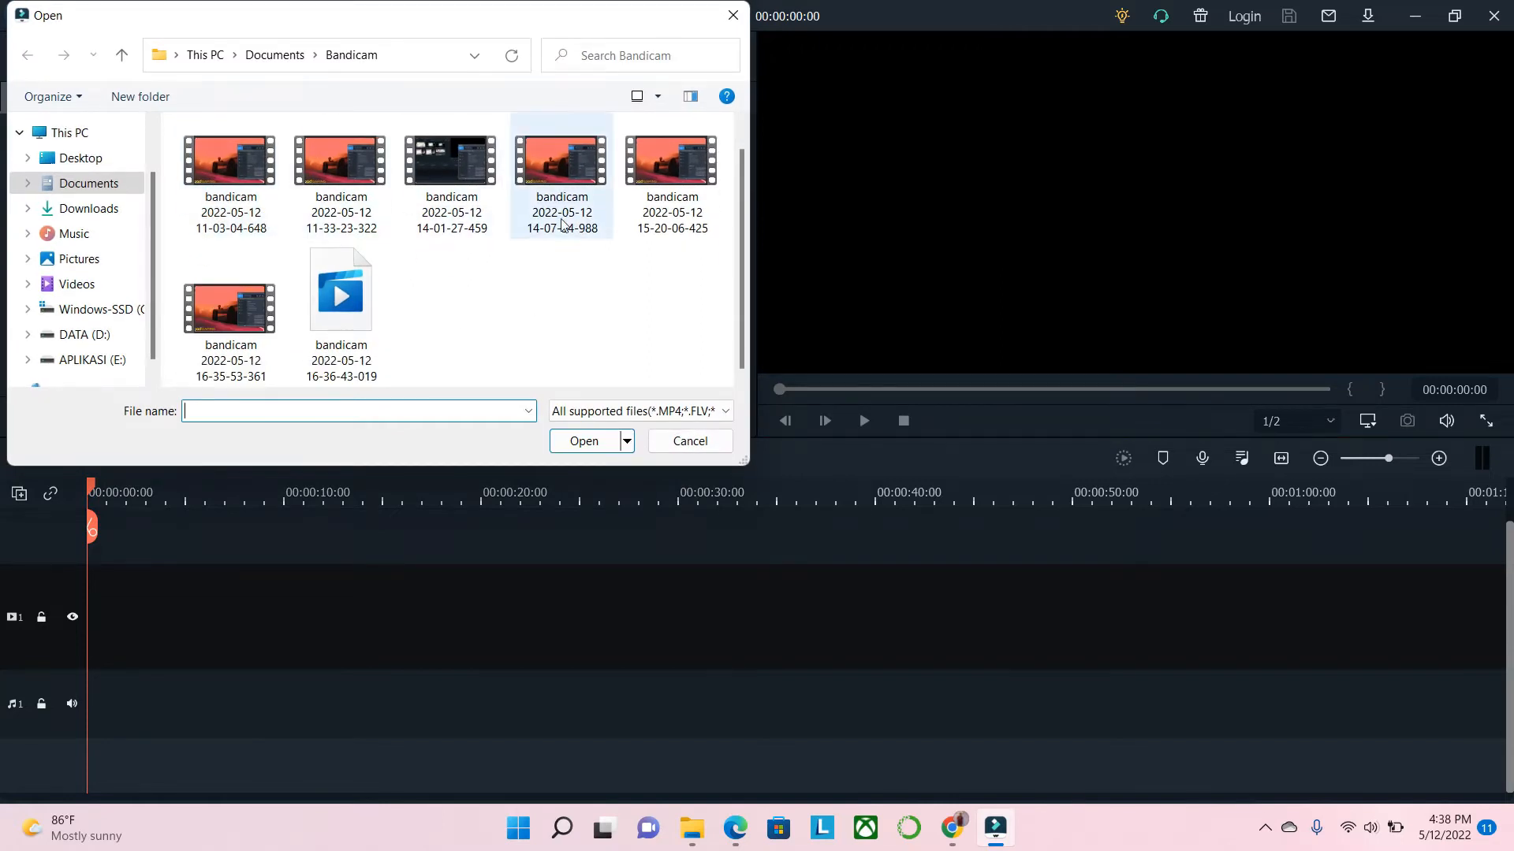
pyautogui.click(580, 186)
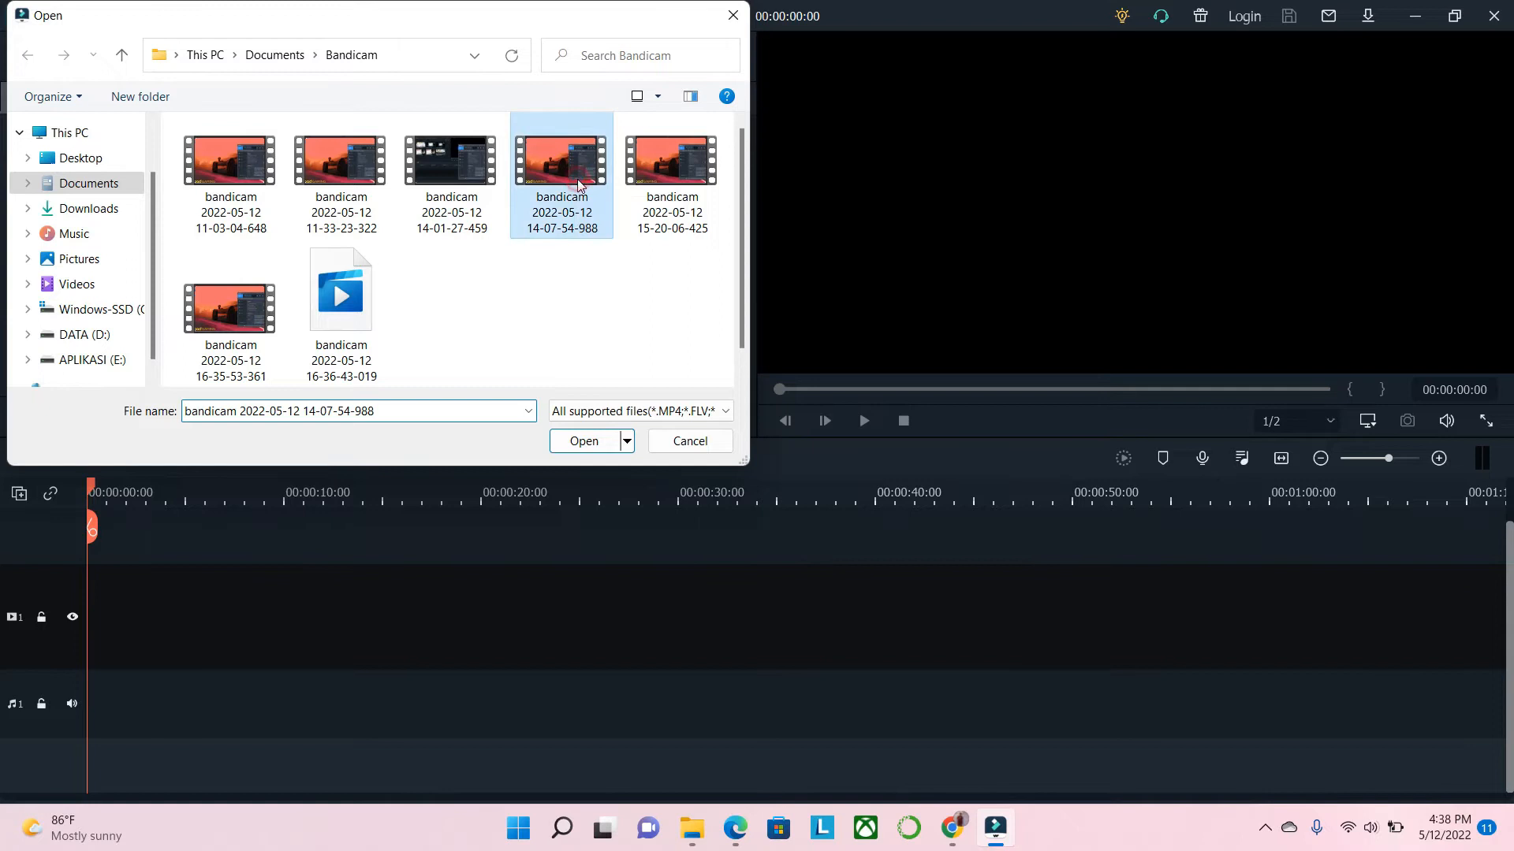
pyautogui.click(669, 231)
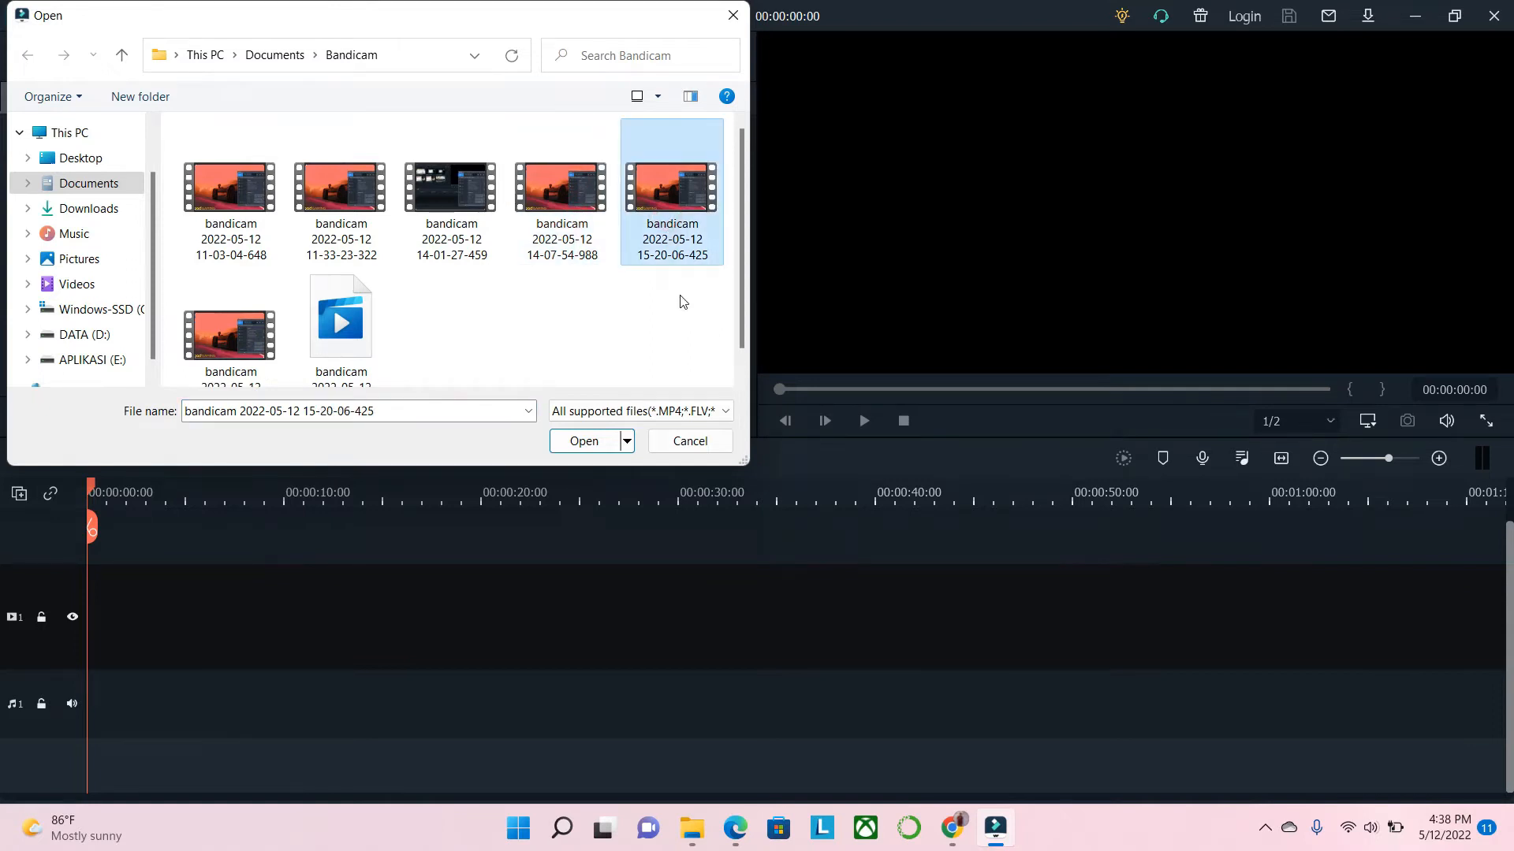
pyautogui.keyDown('ctrl'); pyautogui.click(588, 221); pyautogui.keyUp('ctrl')
pyautogui.click(606, 444)
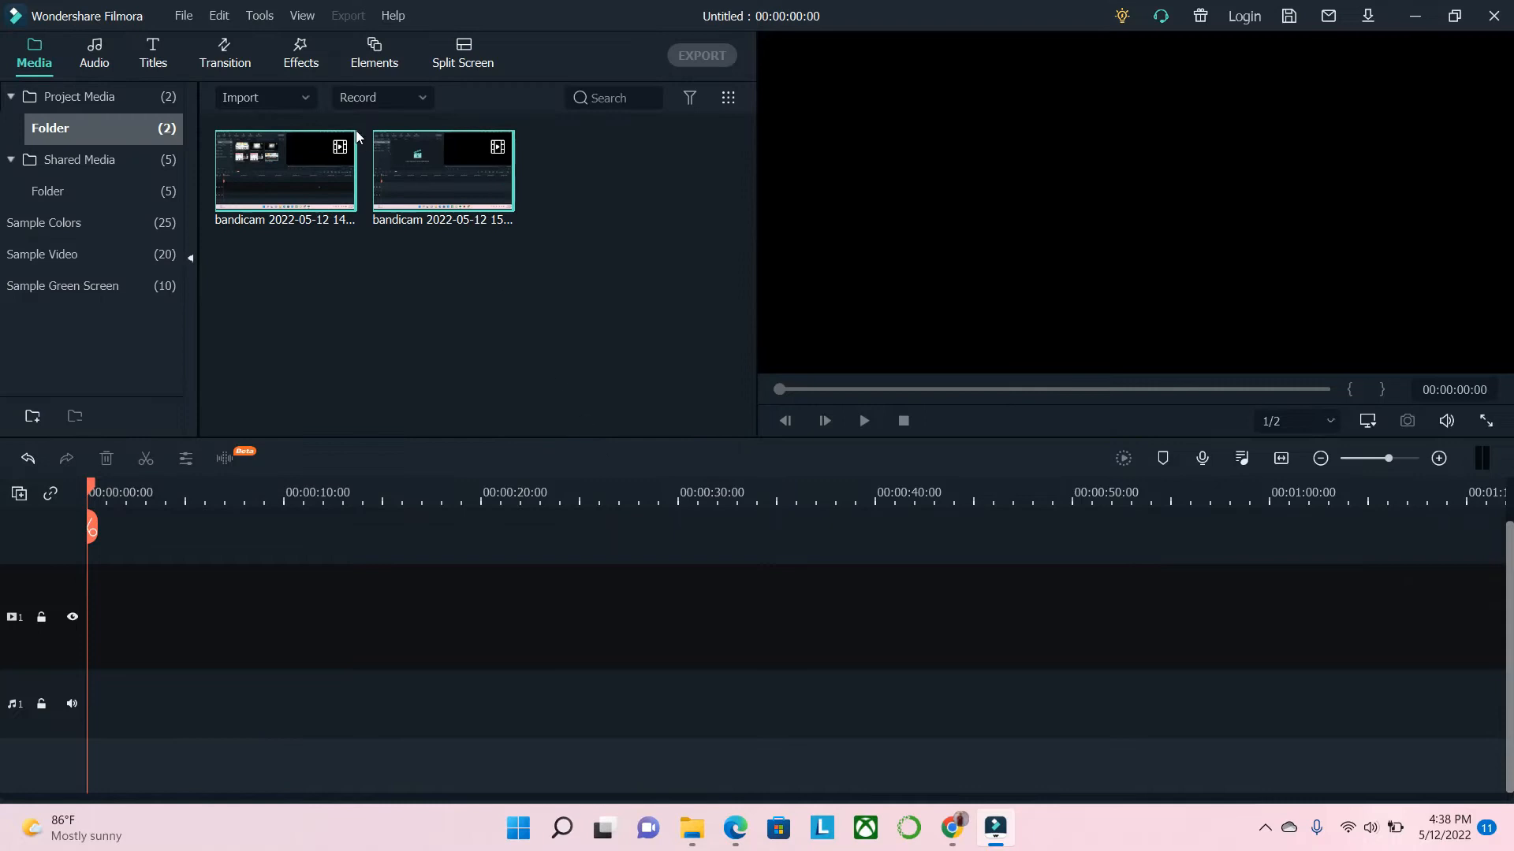
# Import the videos output_HD1080(1) and output_HD1080(3) from the CHANNEL YOUTUBE folder on drive D
pyautogui.click(276, 96)
pyautogui.click(300, 136)
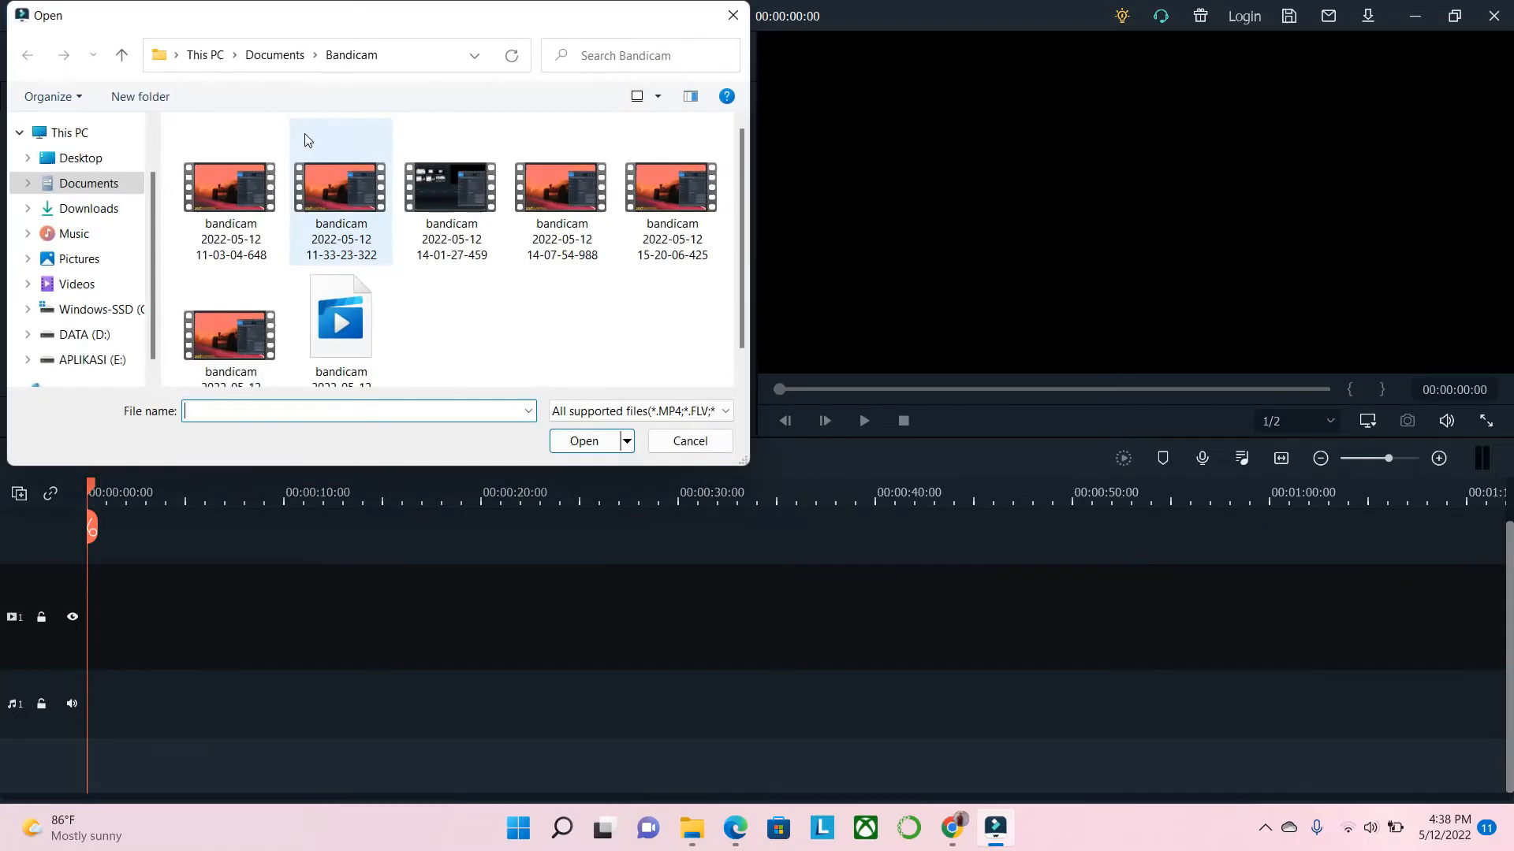
pyautogui.click(87, 334)
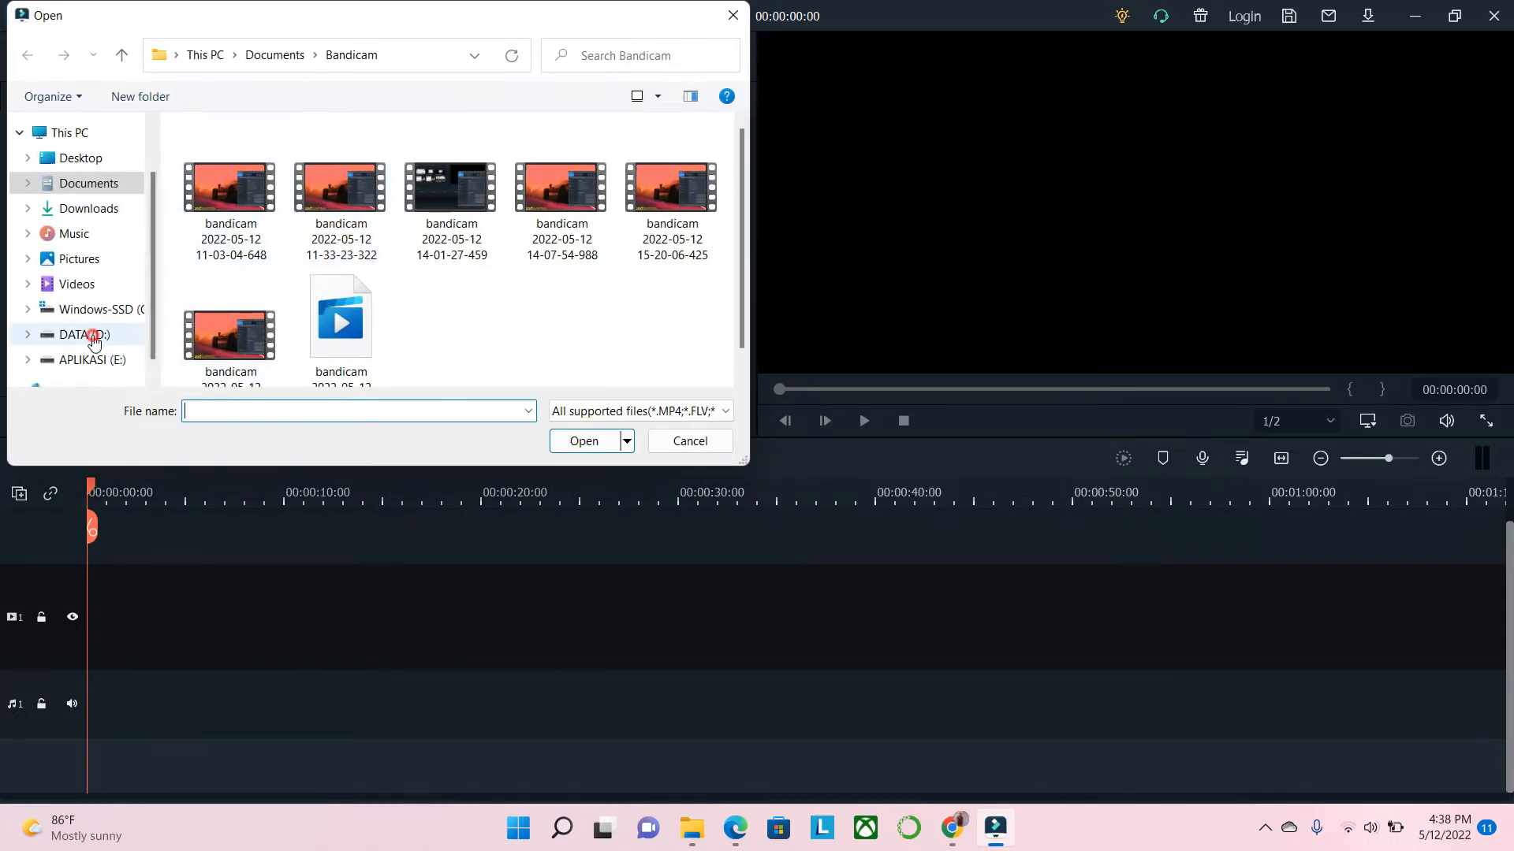
pyautogui.doubleClick(259, 156)
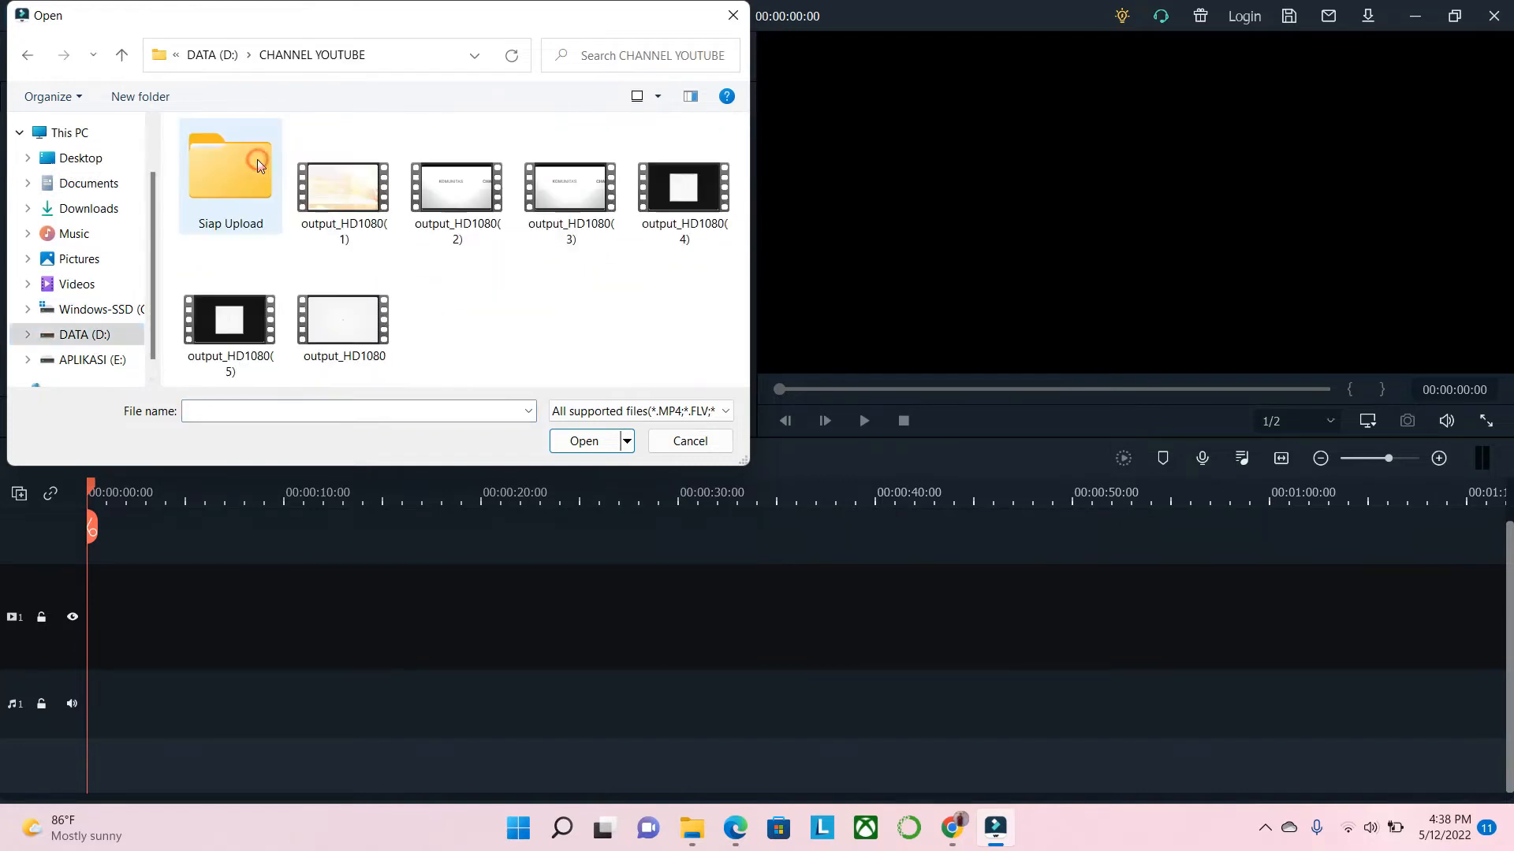
pyautogui.click(359, 197)
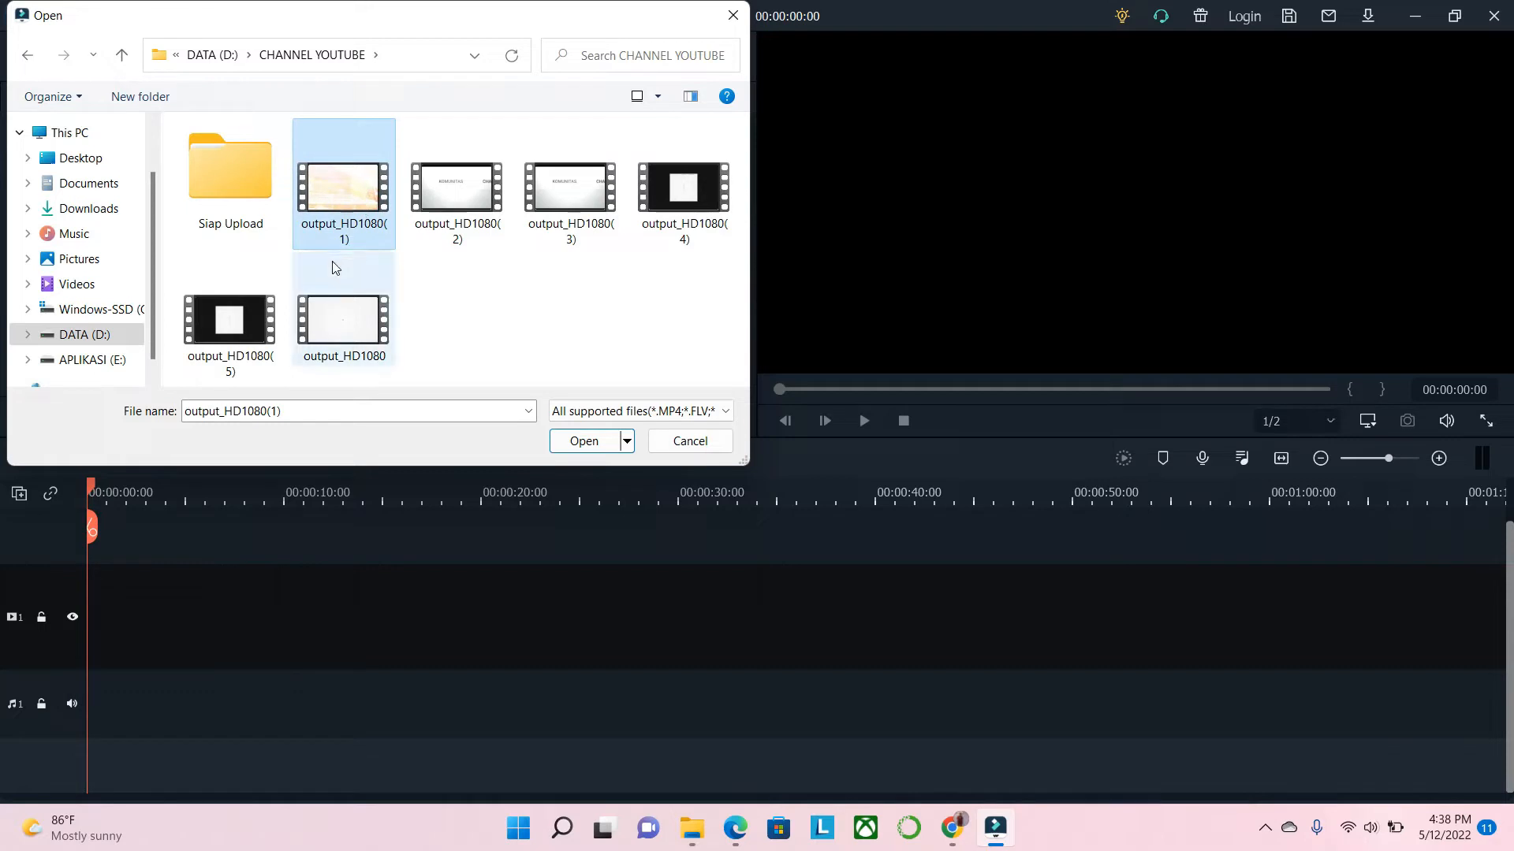
pyautogui.keyDown('ctrl'); pyautogui.click(569, 202); pyautogui.keyUp('ctrl')
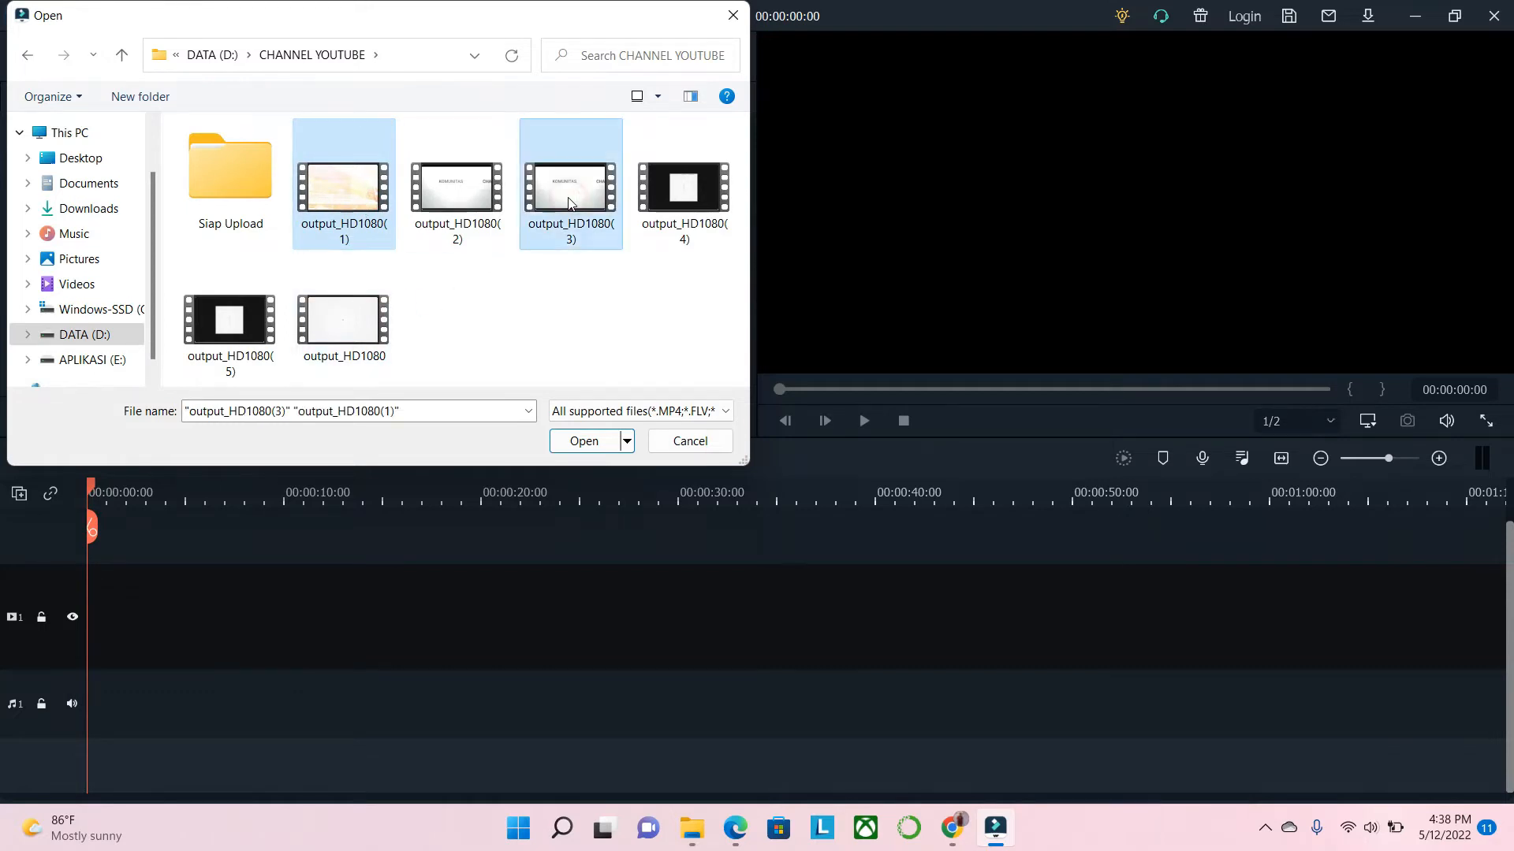
pyautogui.click(590, 444)
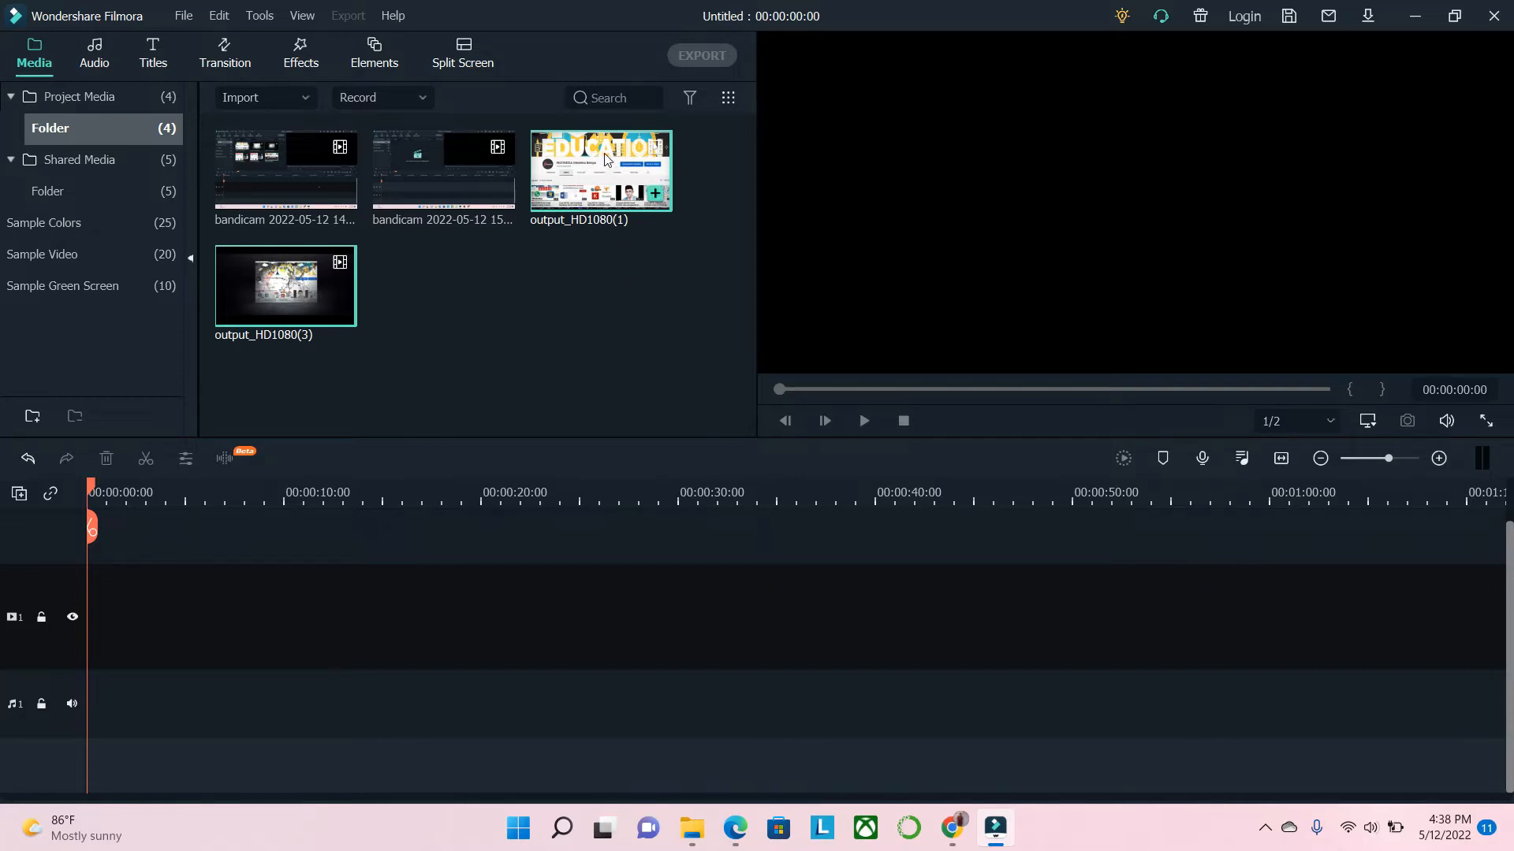
# Place both output_HD1080 clips on video track 1, keeping the 1920 x 1080 25fps project settings, and delete output_HD1080(3) from the timeline
pyautogui.moveTo(605, 158); pyautogui.dragTo(52, 677)
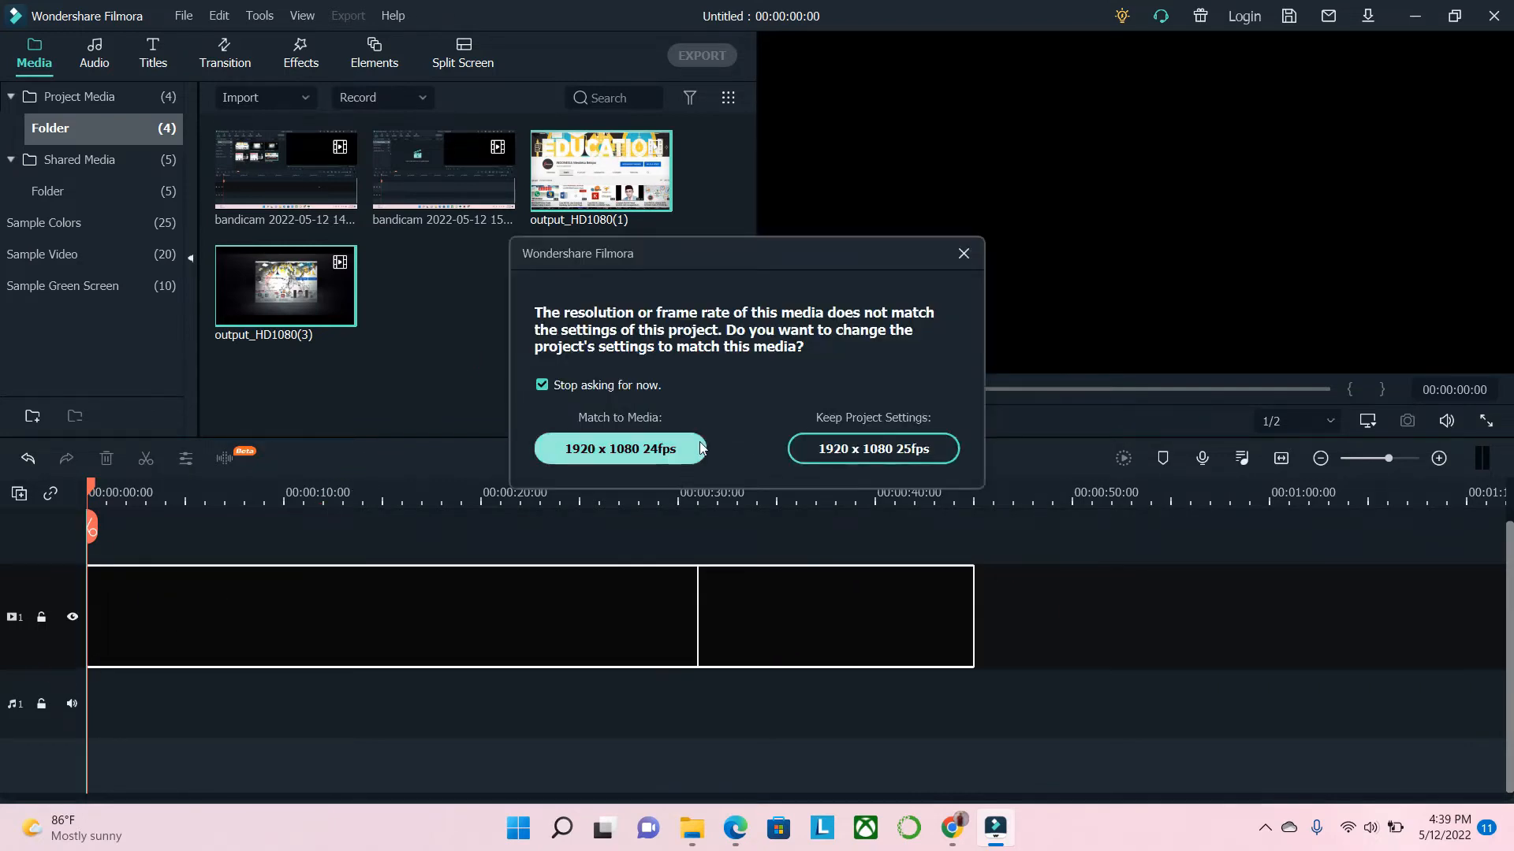
pyautogui.click(844, 447)
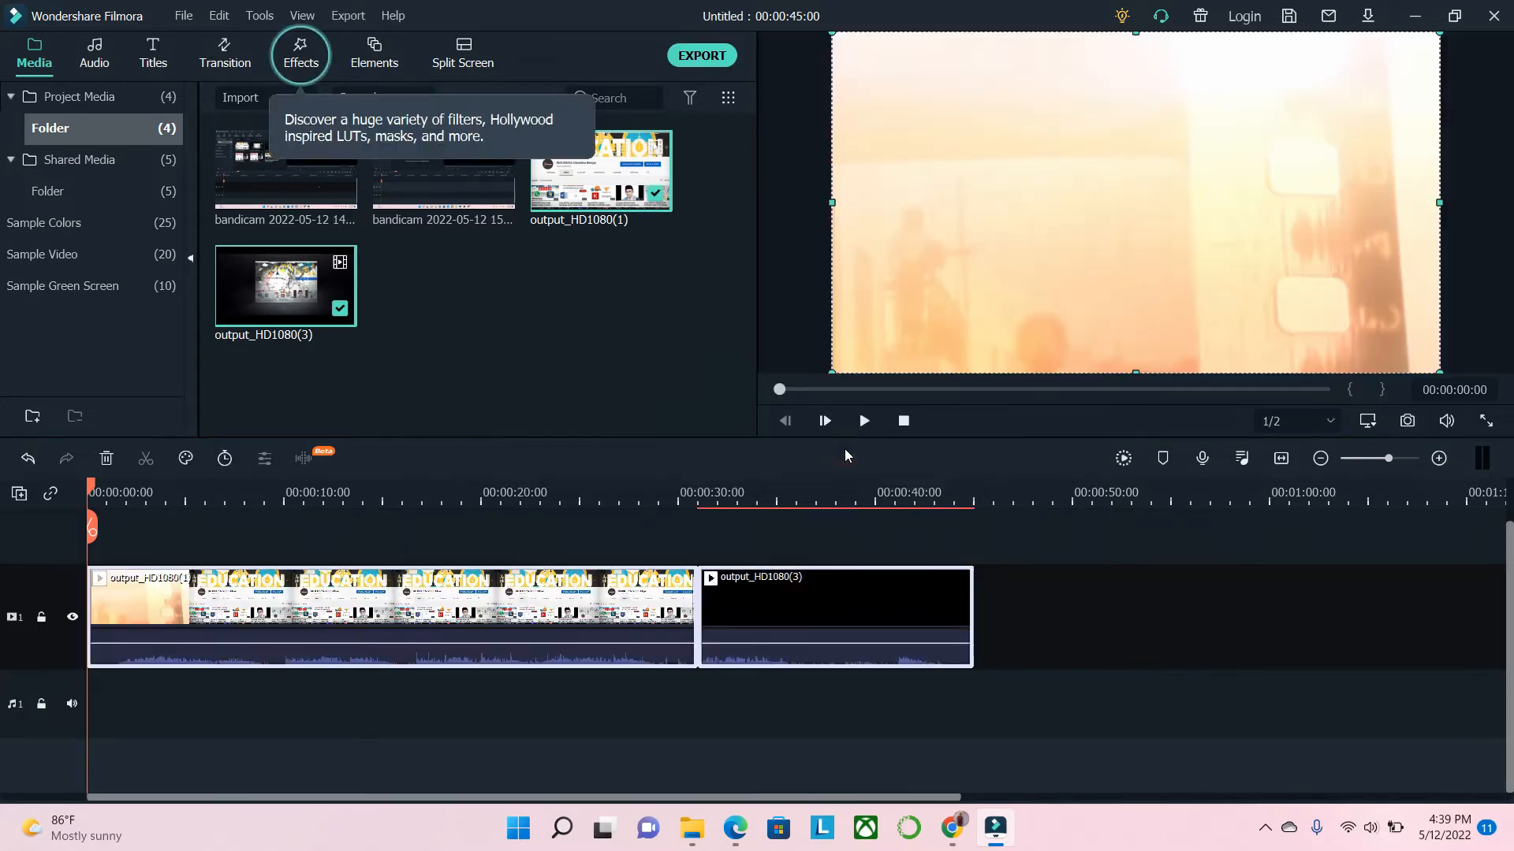
pyautogui.click(801, 600)
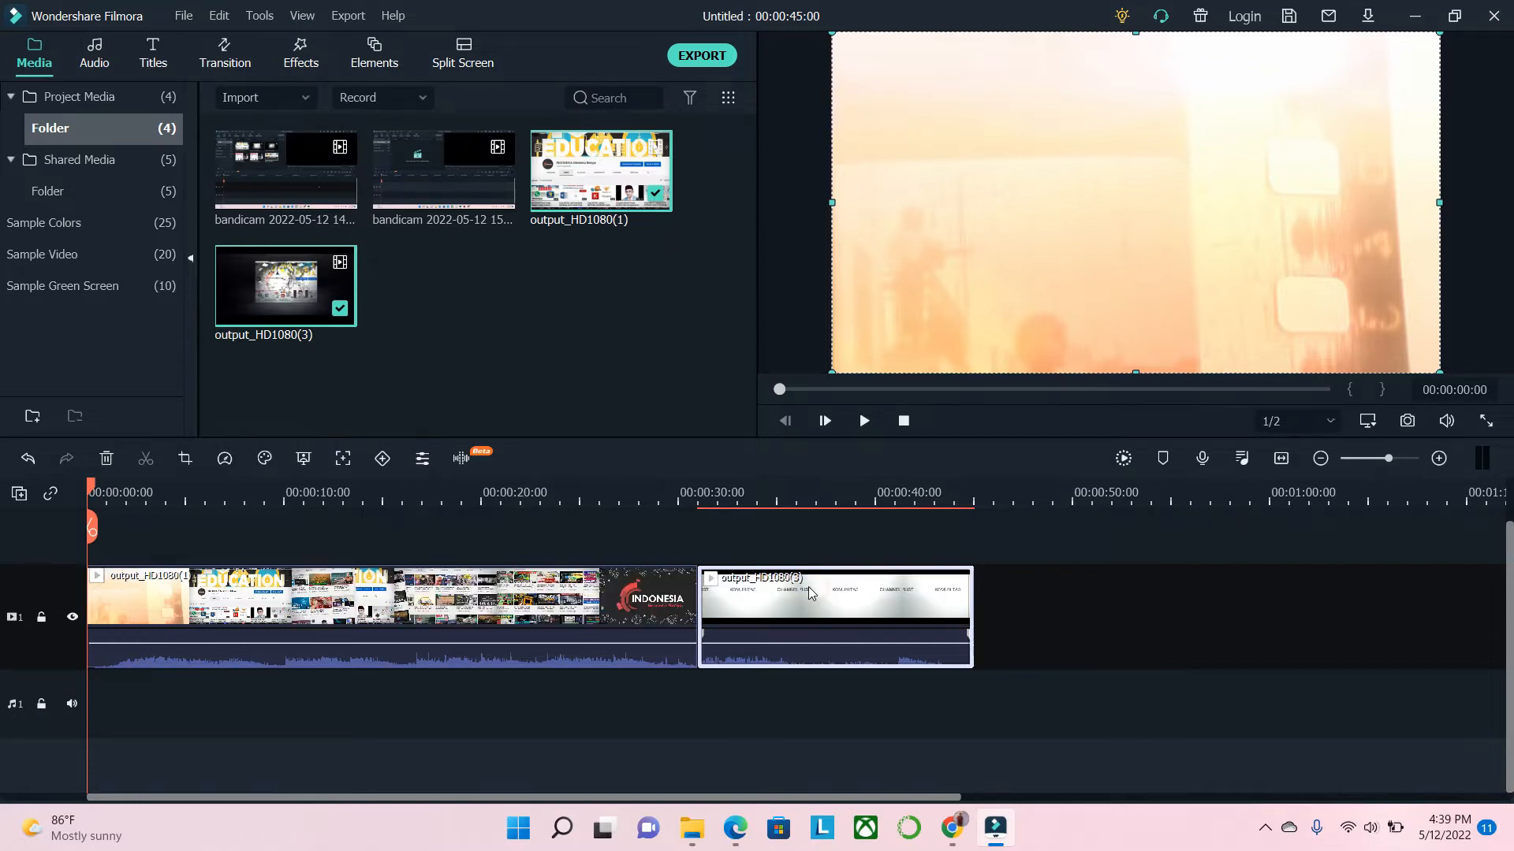
pyautogui.press('Delete')
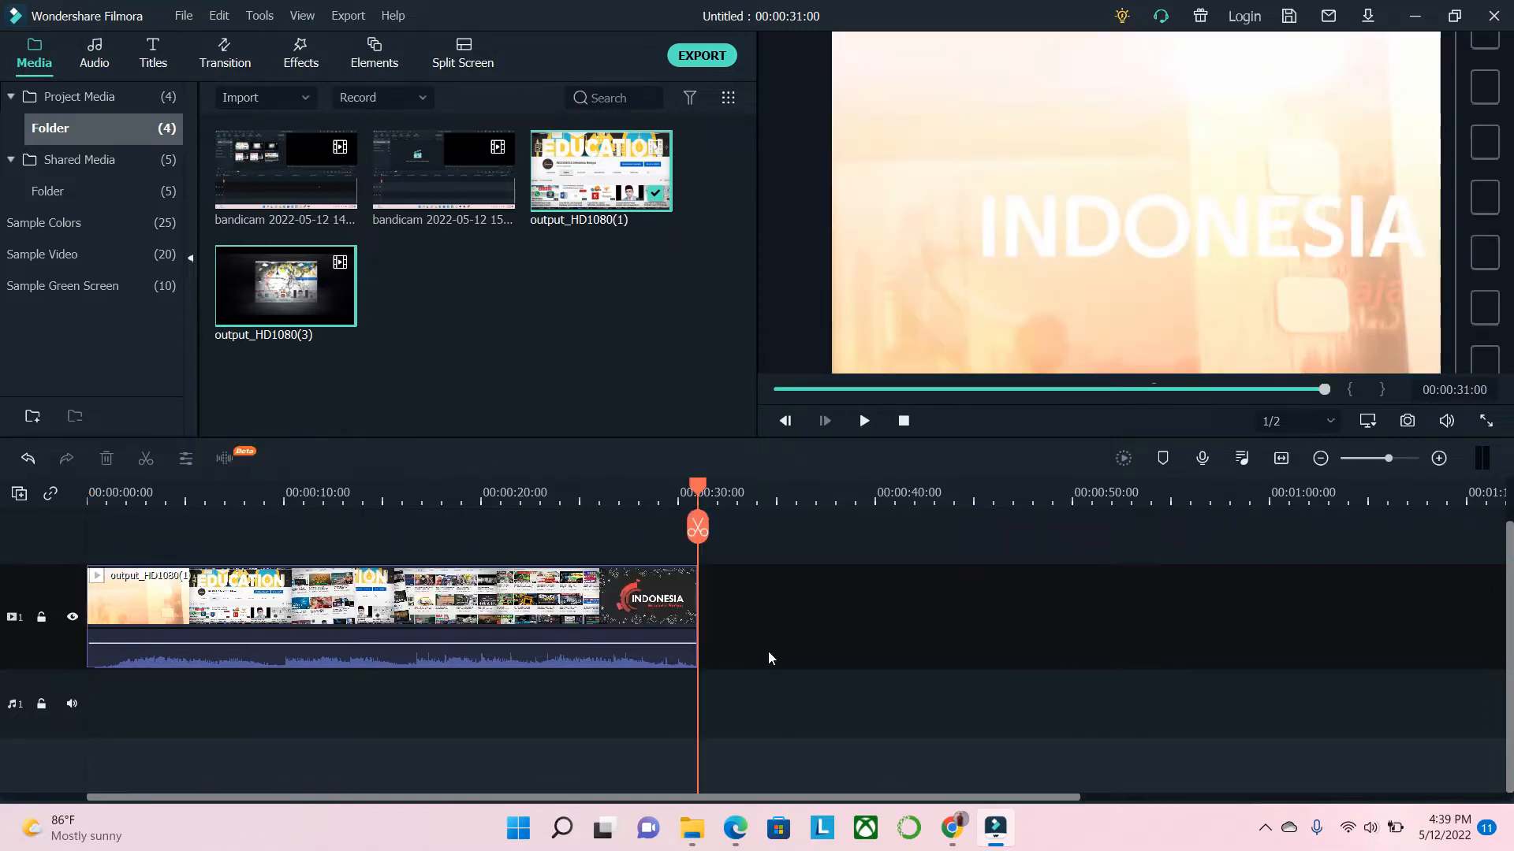
# Play the opening of the output_HD1080(1) clip from the start of the timeline and pause it
pyautogui.moveTo(697, 487); pyautogui.dragTo(88, 489)
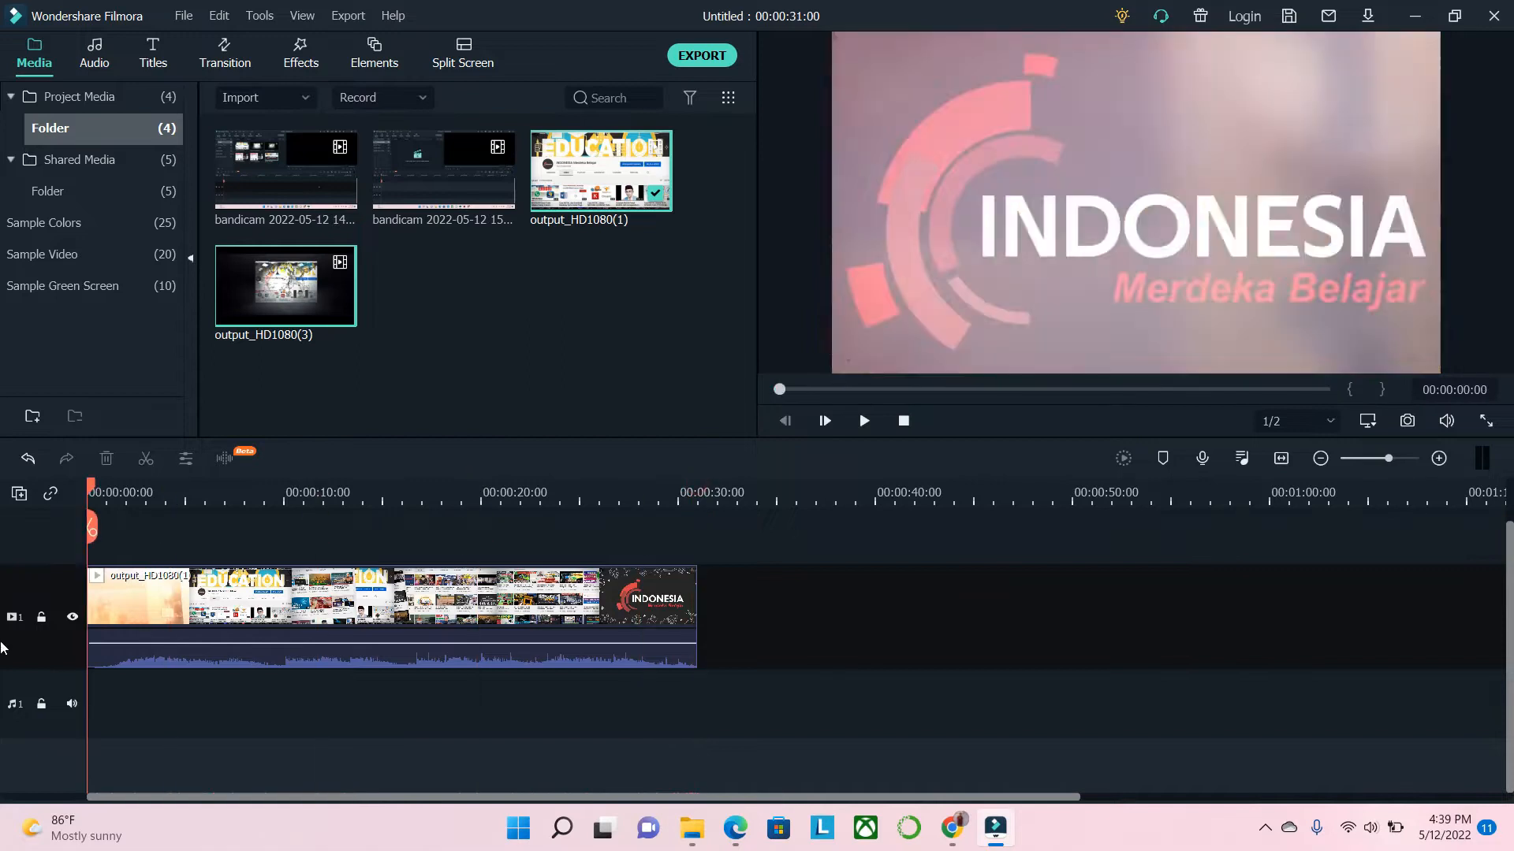
pyautogui.click(861, 423)
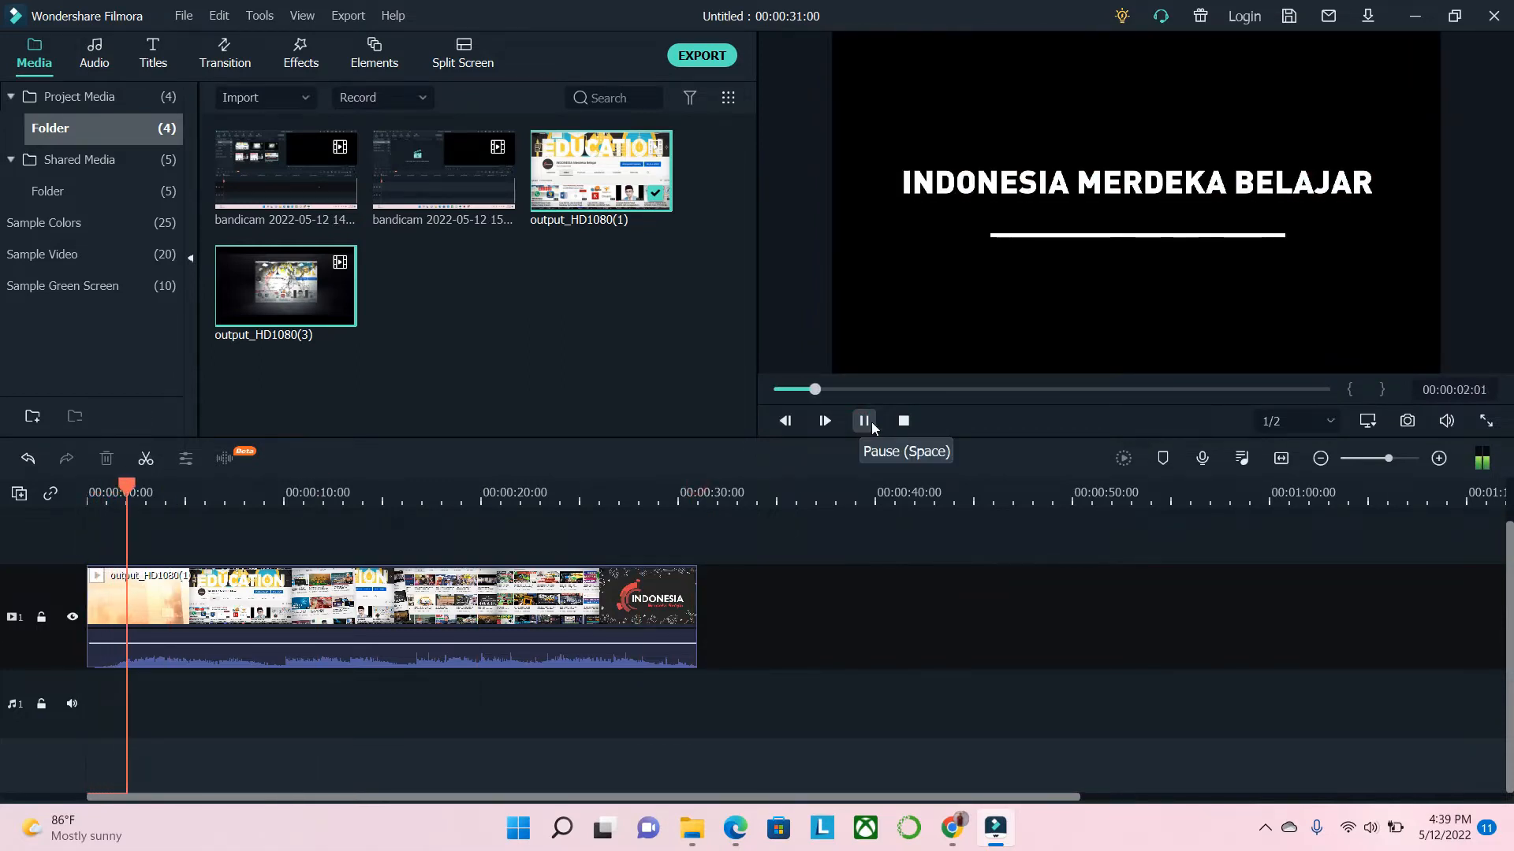
pyautogui.click(872, 424)
# Cut the section between 00:00:15:16 and 00:00:23:21 out of the output_HD1080(1) clip
pyautogui.moveTo(168, 487)
pyautogui.mouseDown()
pyautogui.moveTo(617, 541)
pyautogui.moveTo(477, 552)
pyautogui.moveTo(371, 587)
pyautogui.moveTo(655, 603)
pyautogui.moveTo(173, 616)
pyautogui.moveTo(73, 594)
pyautogui.moveTo(111, 627)
pyautogui.moveTo(383, 622)
pyautogui.moveTo(709, 646)
pyautogui.moveTo(405, 640)
pyautogui.mouseUp()
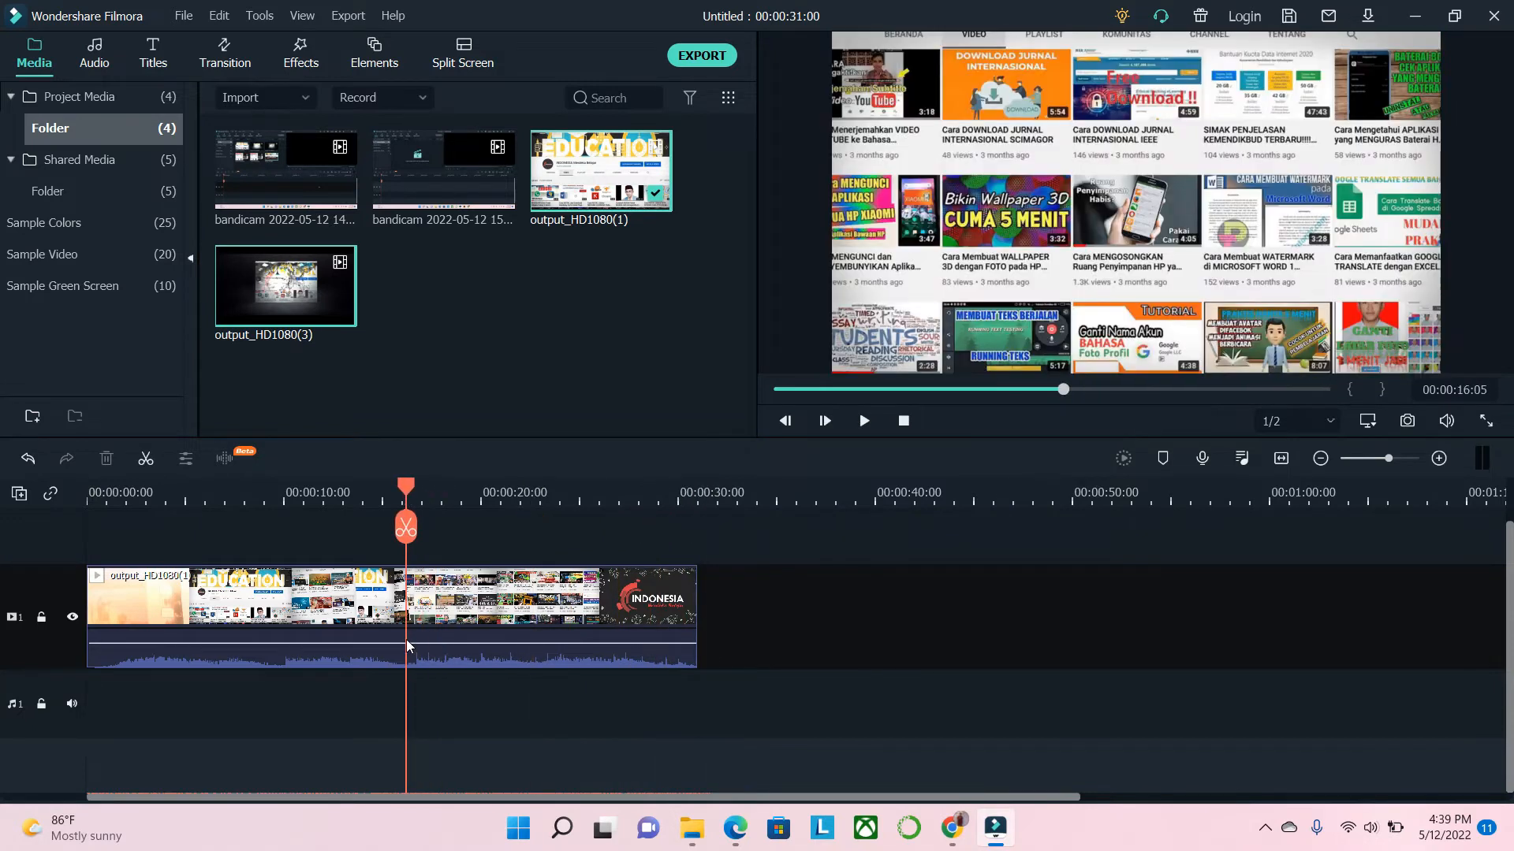
pyautogui.moveTo(411, 487); pyautogui.dragTo(395, 486)
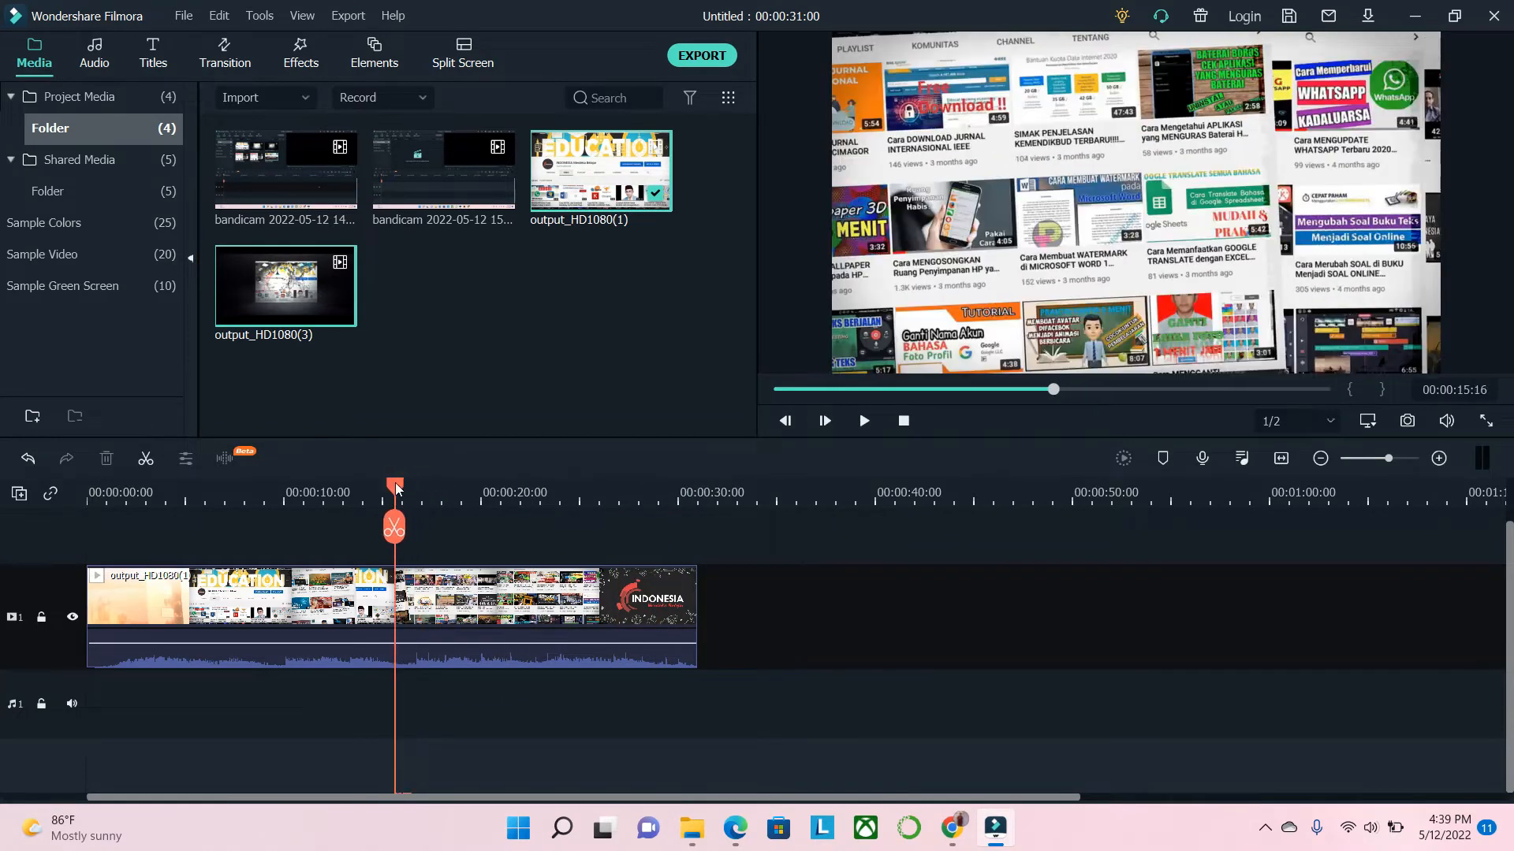
pyautogui.click(146, 458)
pyautogui.moveTo(394, 527); pyautogui.dragTo(558, 538)
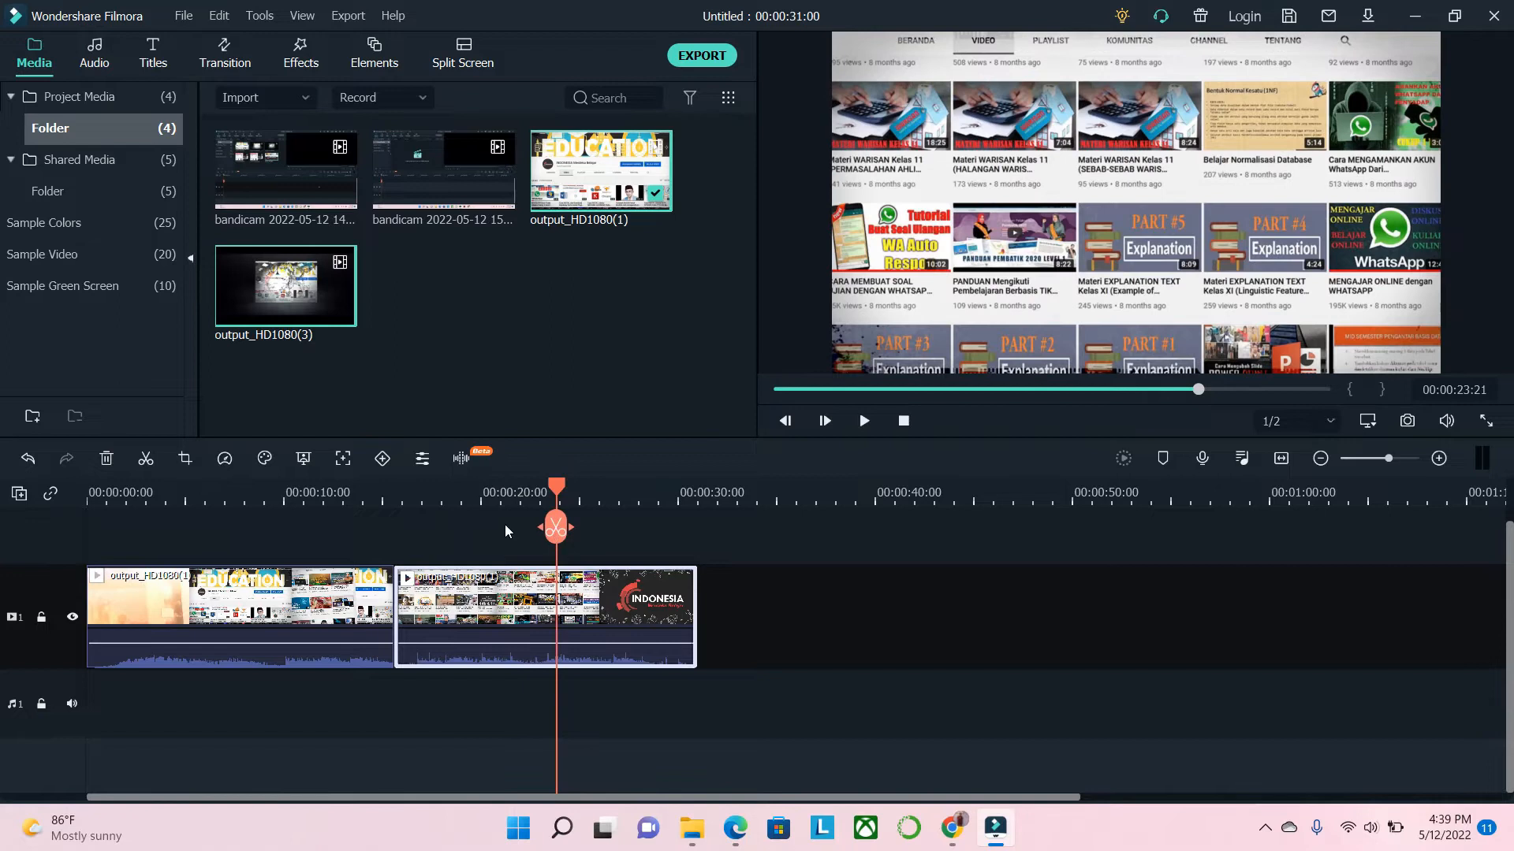
pyautogui.click(145, 458)
pyautogui.click(460, 599)
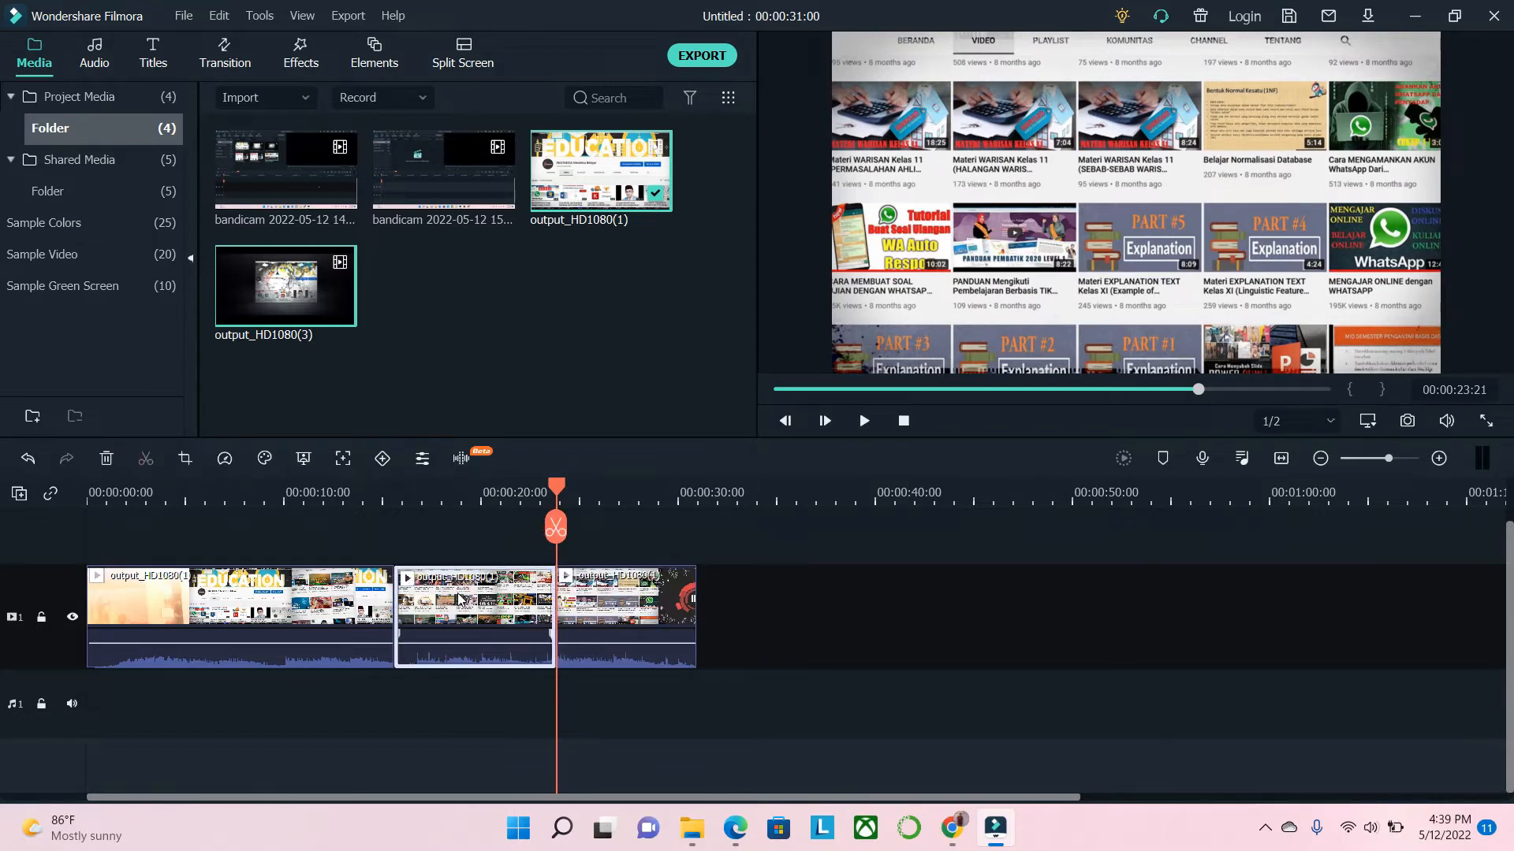
pyautogui.press('Delete')
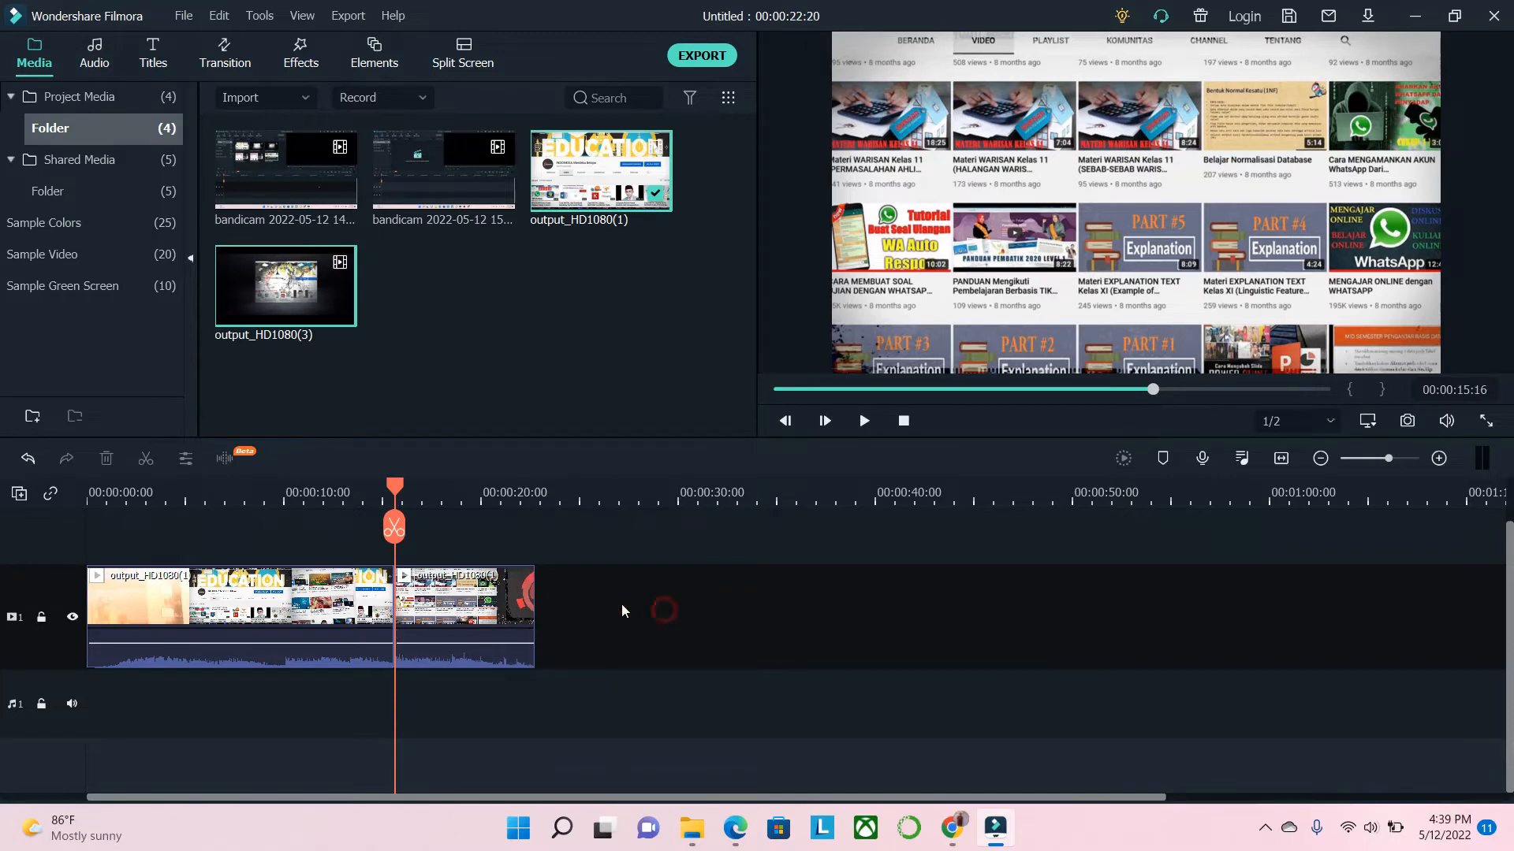
pyautogui.moveTo(394, 497); pyautogui.dragTo(361, 512)
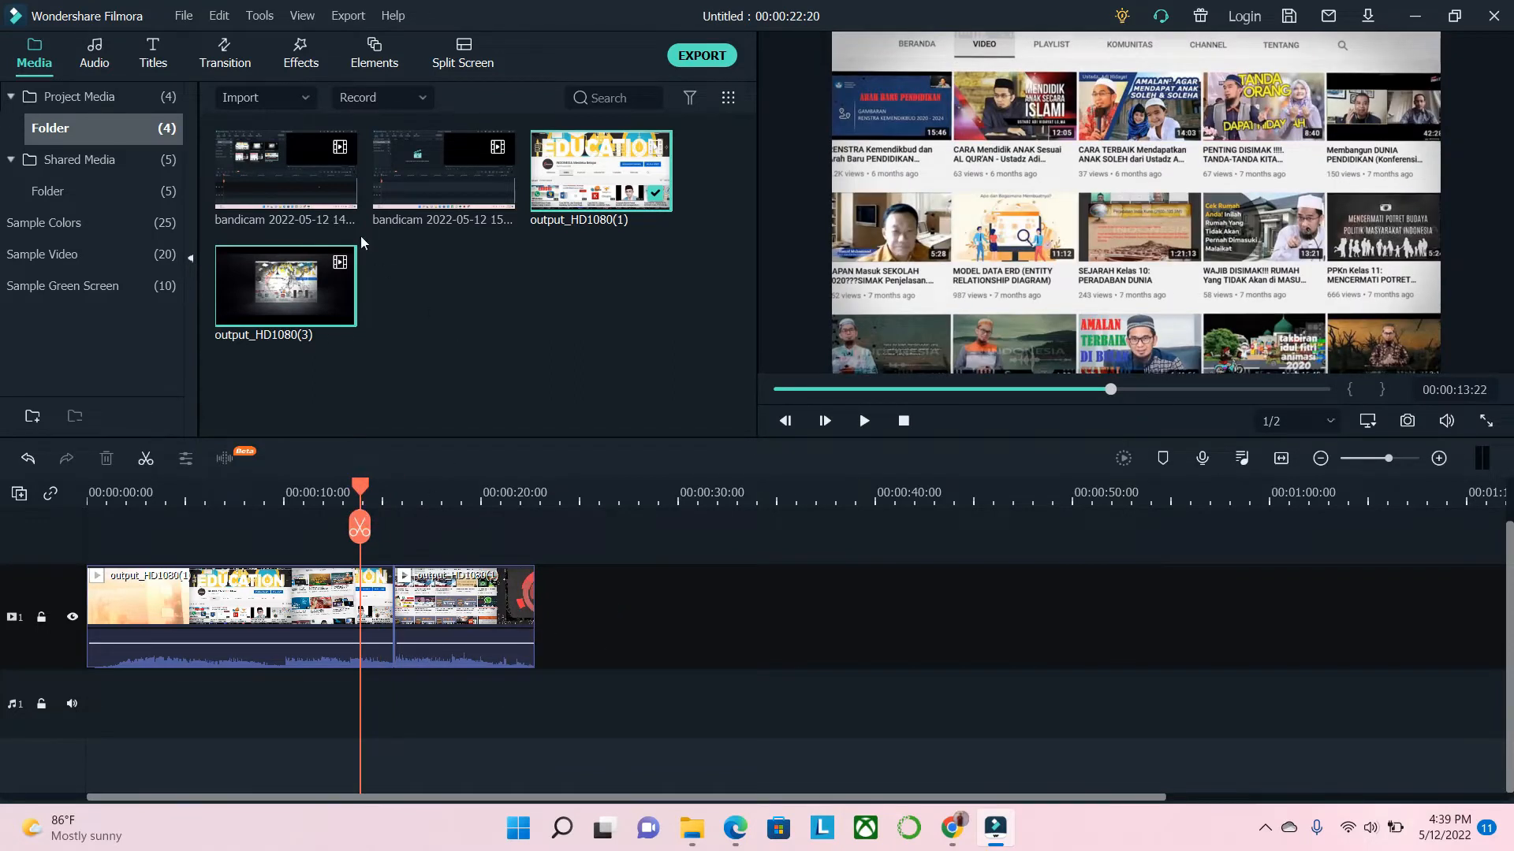
pyautogui.moveTo(290, 167); pyautogui.dragTo(550, 589)
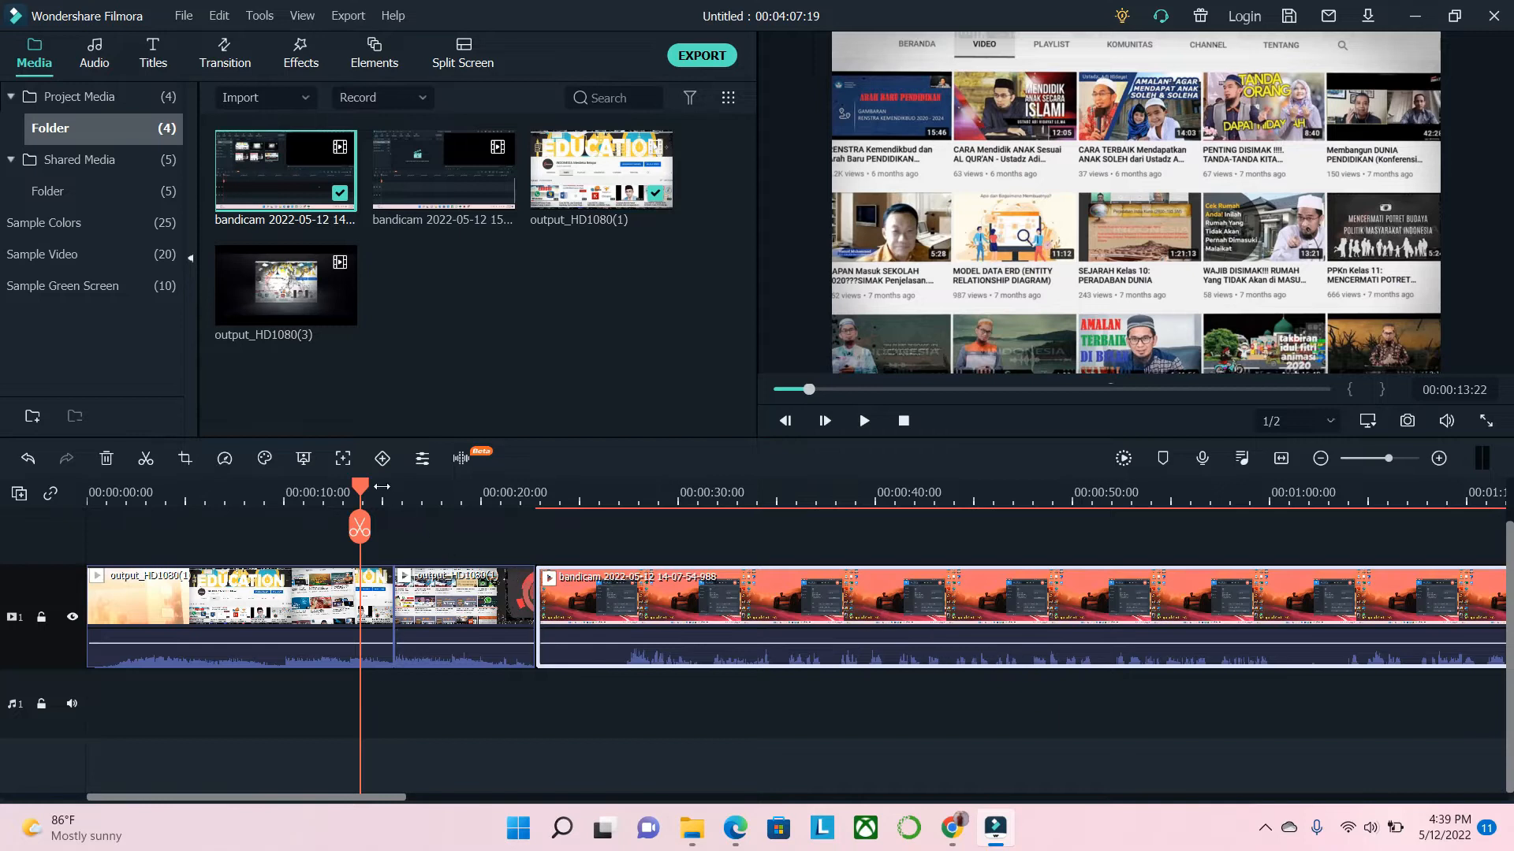
pyautogui.moveTo(361, 487); pyautogui.dragTo(907, 579)
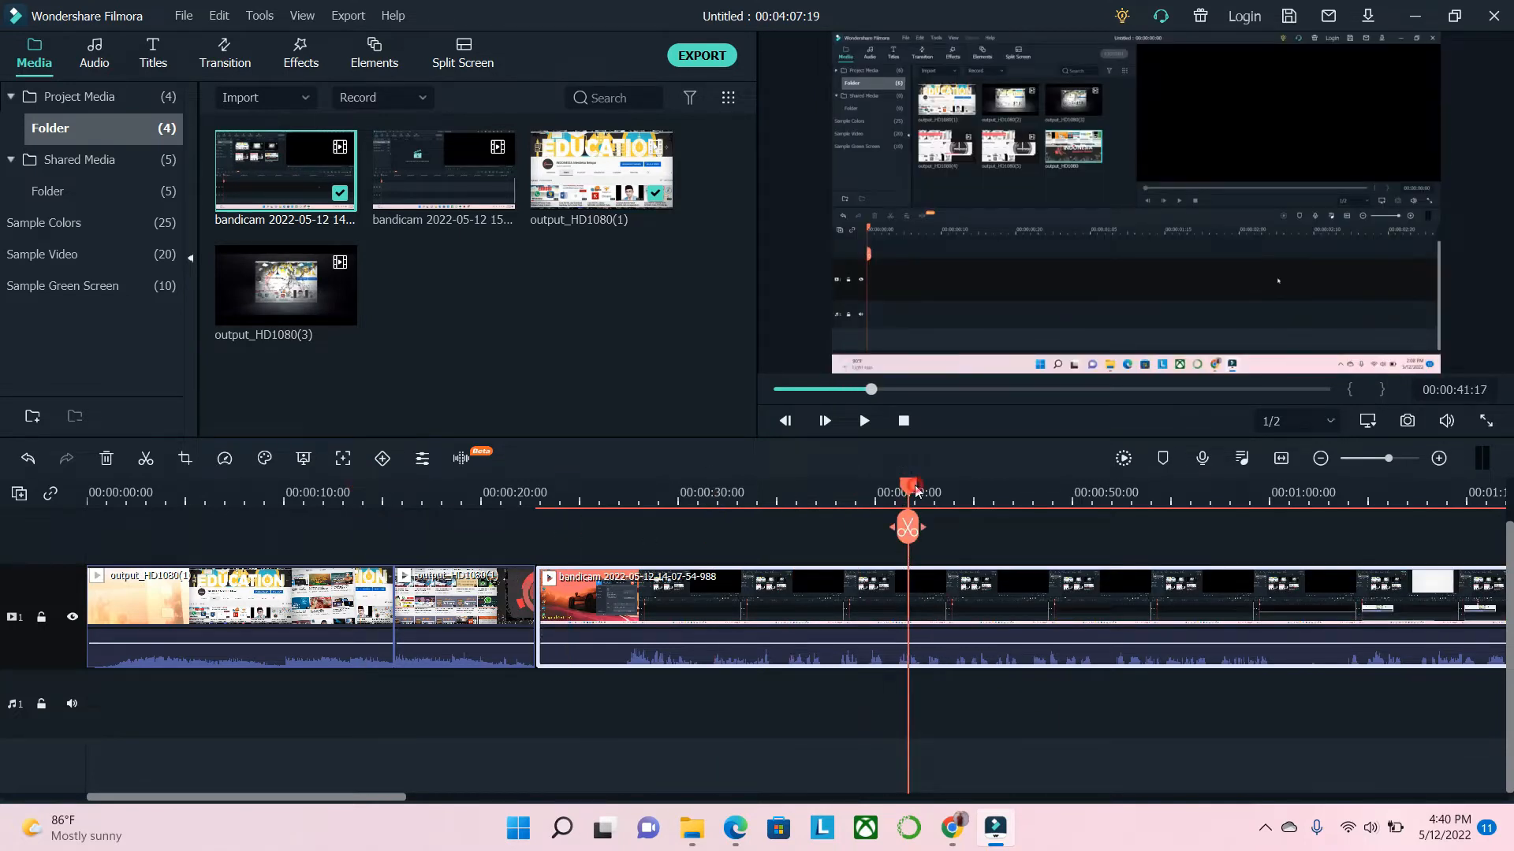
pyautogui.click(146, 458)
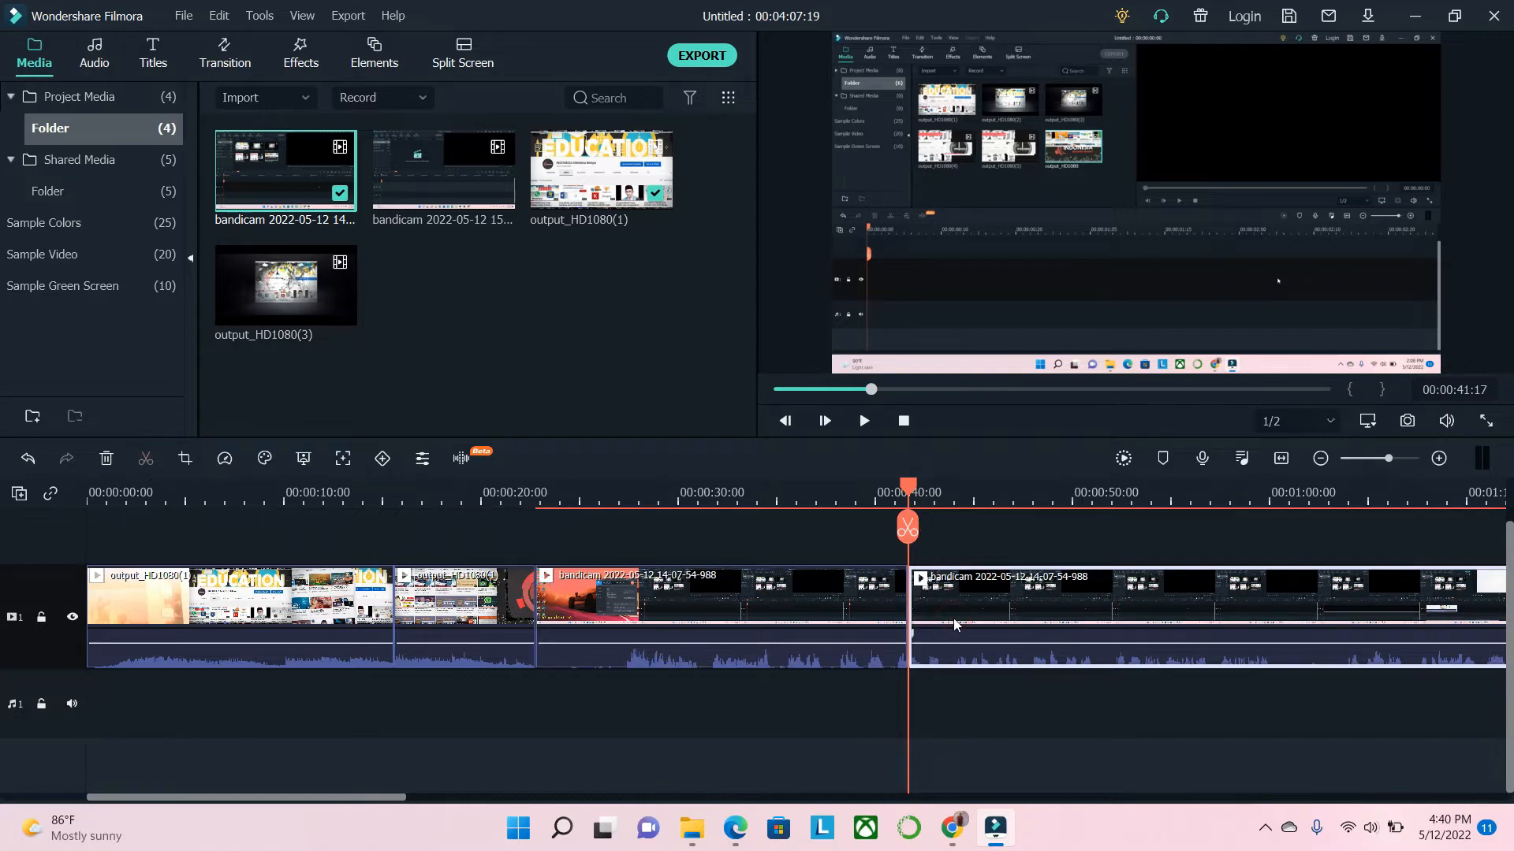
pyautogui.press('Delete')
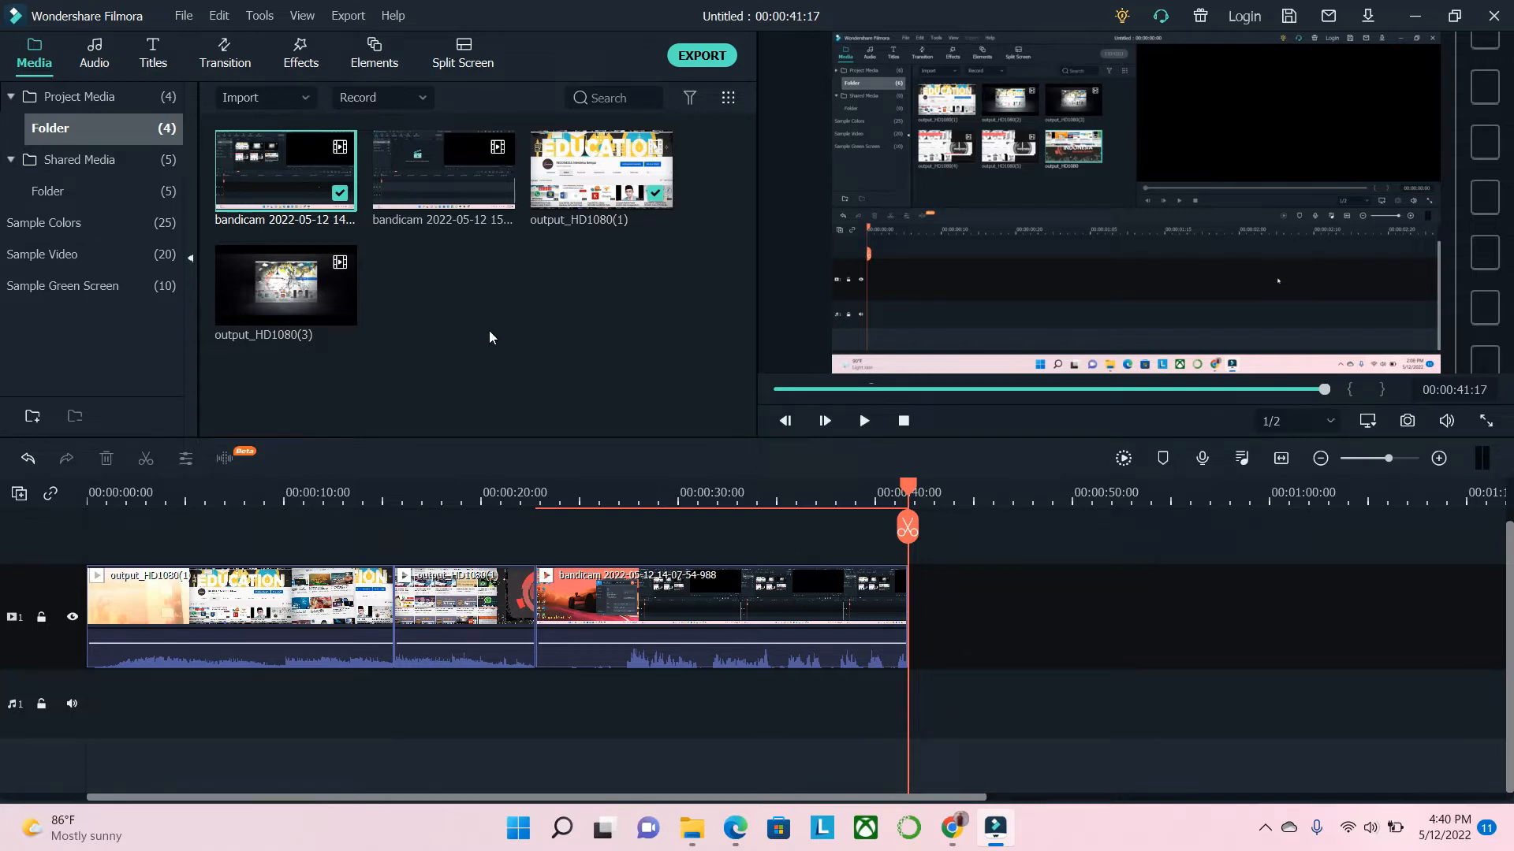
# Add output_HD1080(3) to video track 1 after the trimmed bandicam clip and move the playhead to about 00:00:39:15
pyautogui.moveTo(277, 277); pyautogui.dragTo(299, 298)
pyautogui.moveTo(745, 526); pyautogui.dragTo(912, 621)
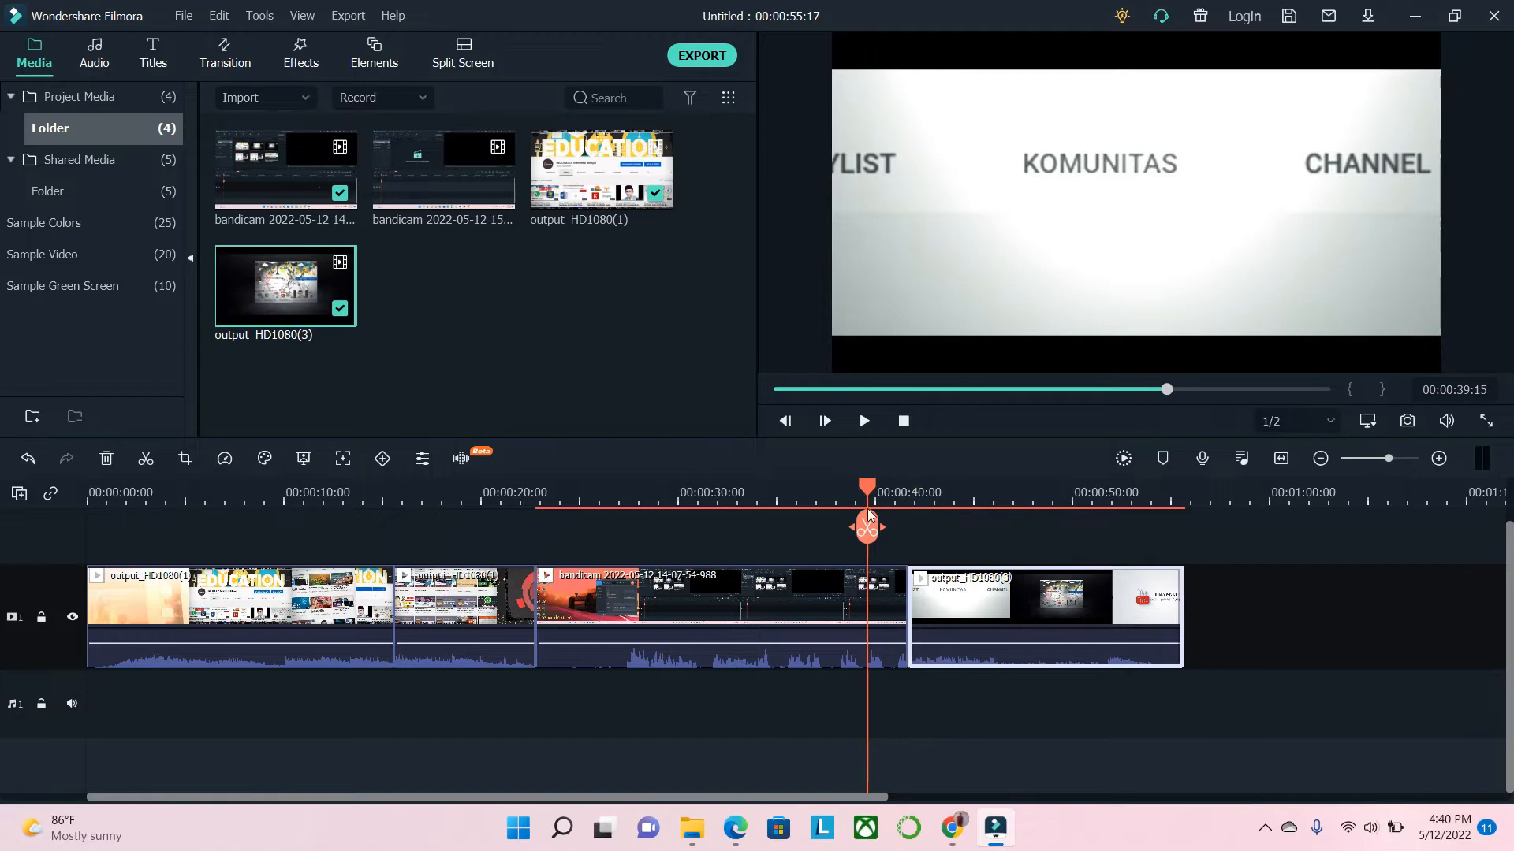
pyautogui.click(868, 509)
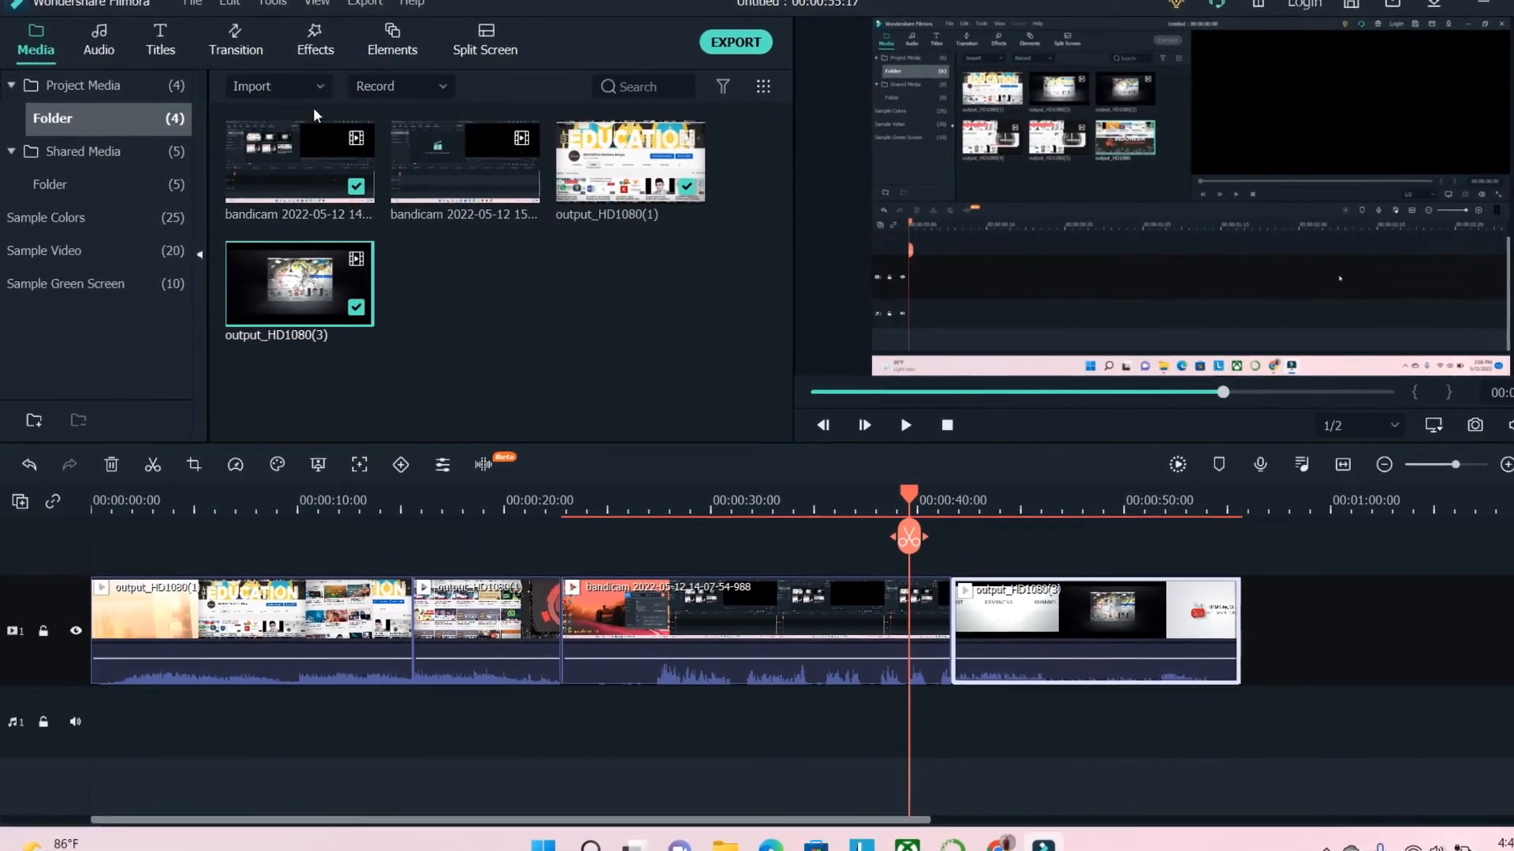
# Browse the transition categories and preview the Linear 14 transition from the Linear group
pyautogui.click(248, 36)
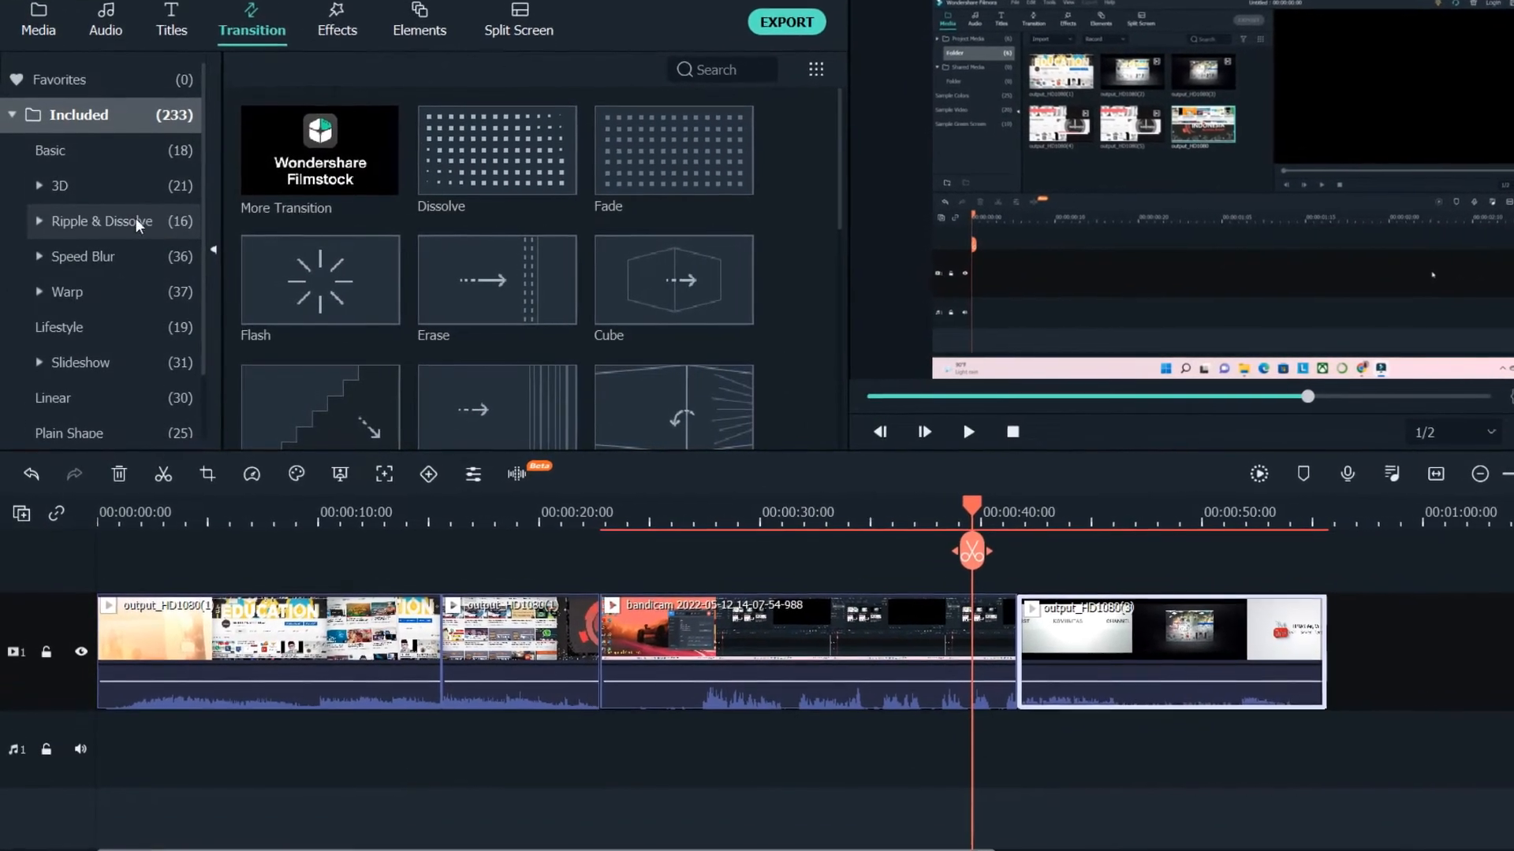
pyautogui.scroll(-2, 135, 238)
pyautogui.scroll(2, 135, 238)
pyautogui.scroll(-2, 134, 240)
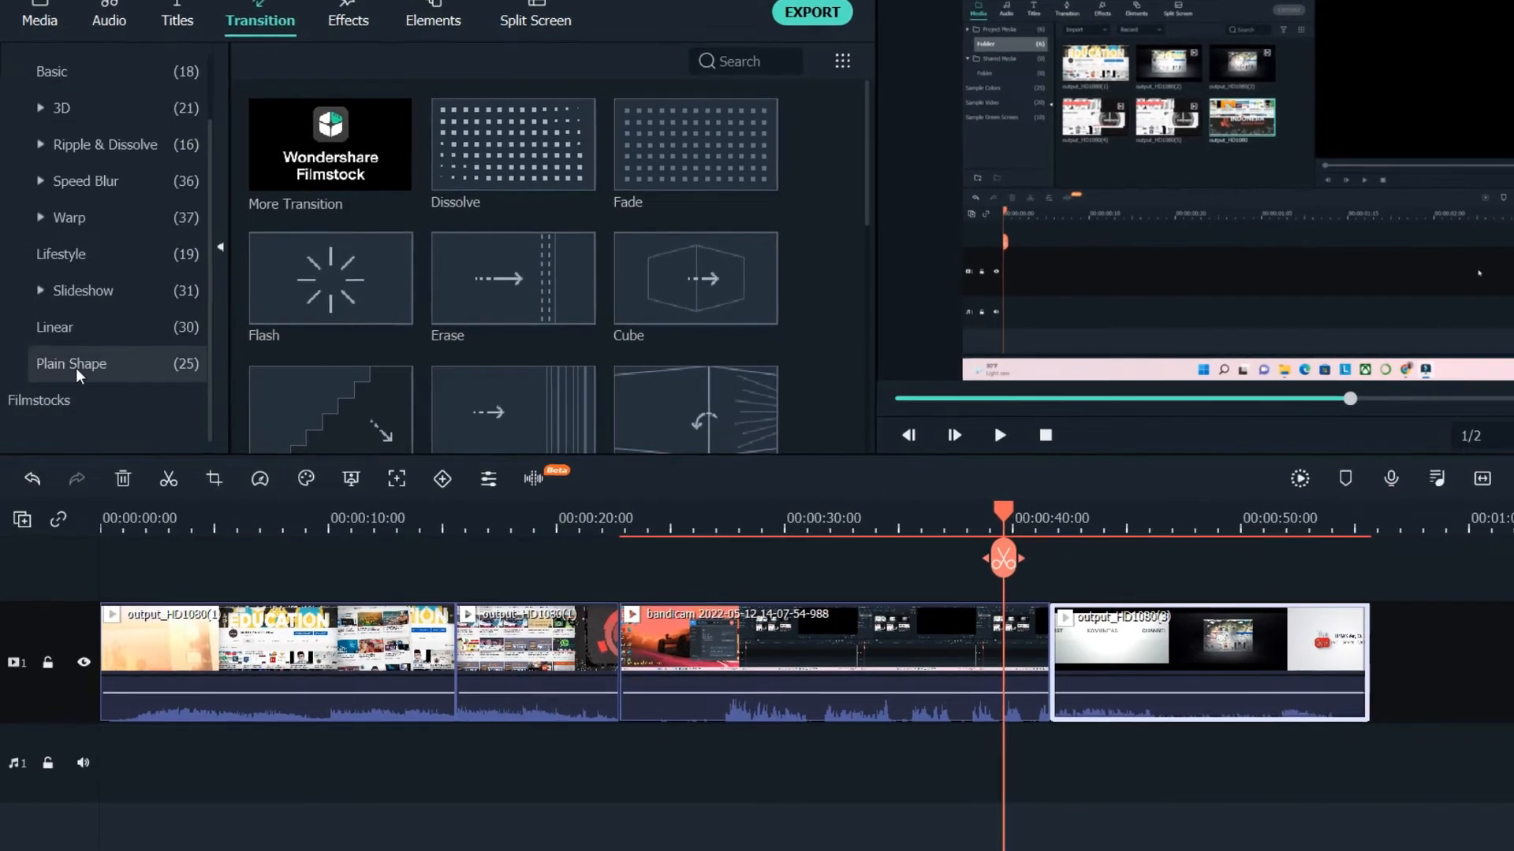
pyautogui.click(92, 337)
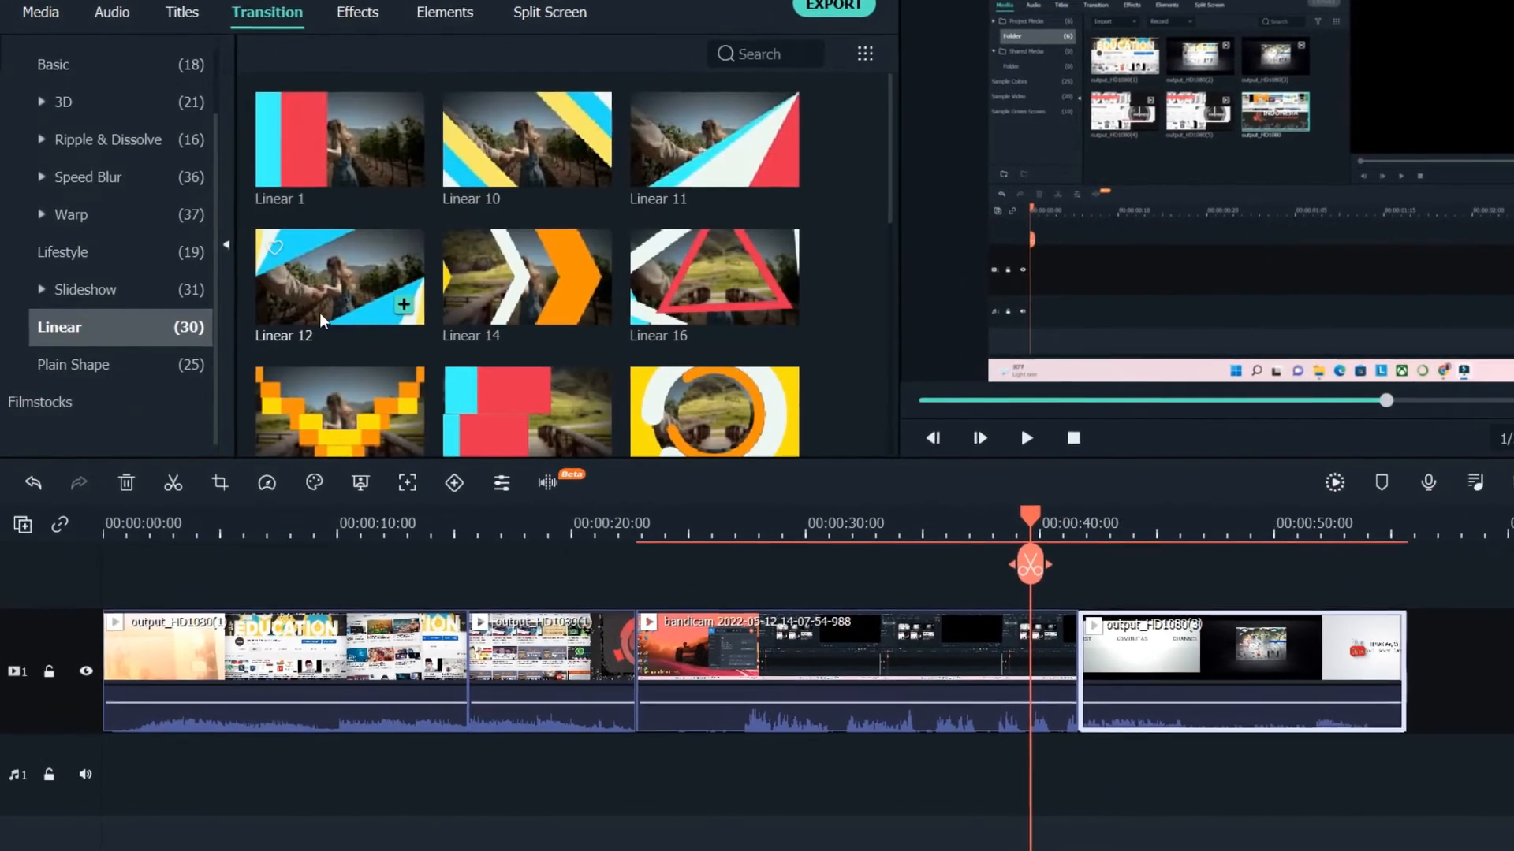
pyautogui.scroll(-5, 465, 276)
pyautogui.scroll(5, 477, 269)
pyautogui.moveTo(521, 276)
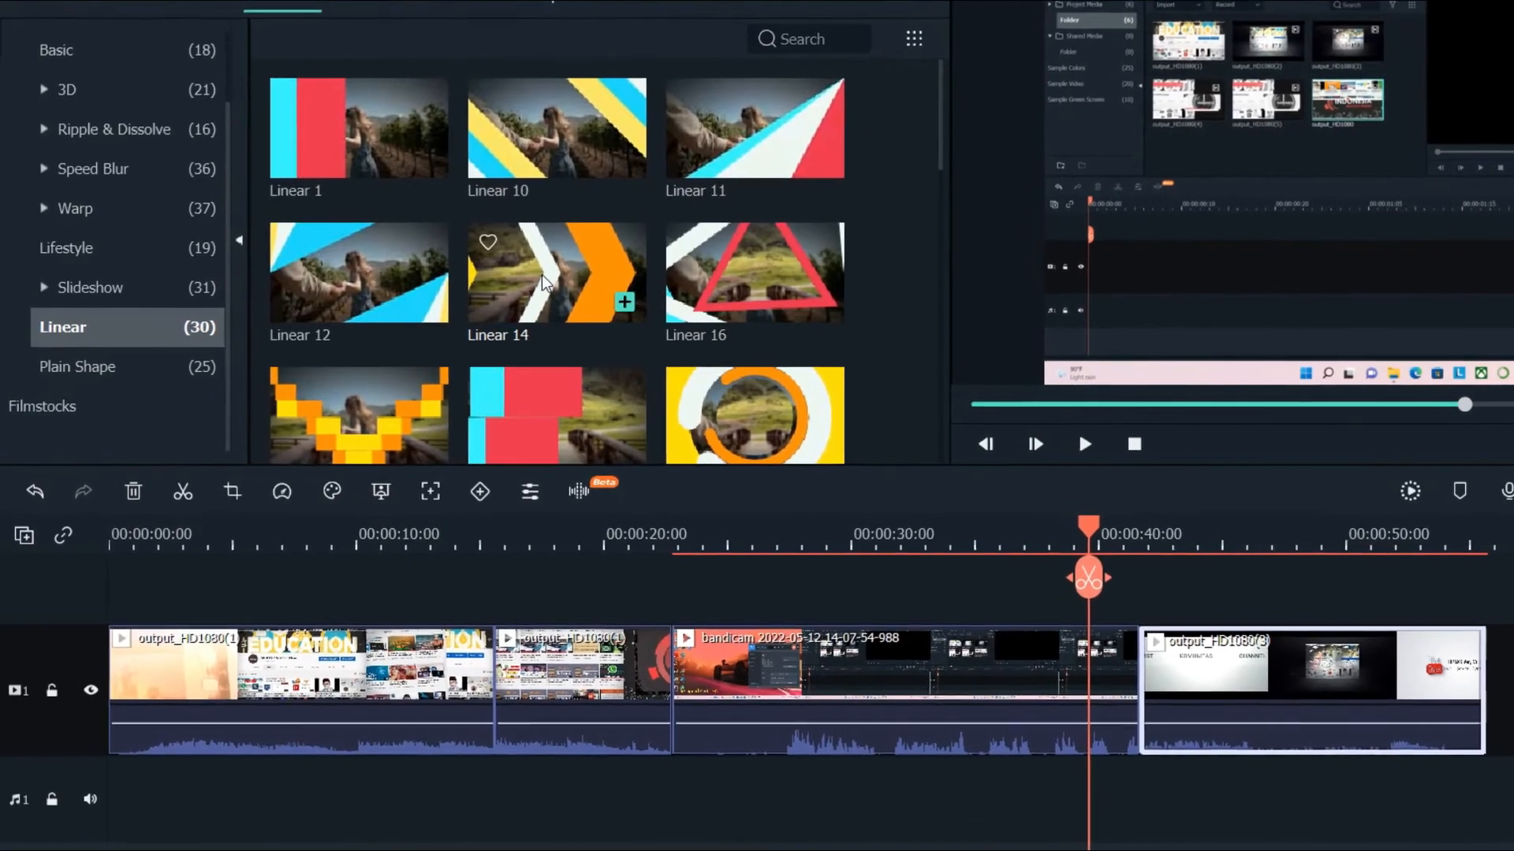
pyautogui.click(536, 268)
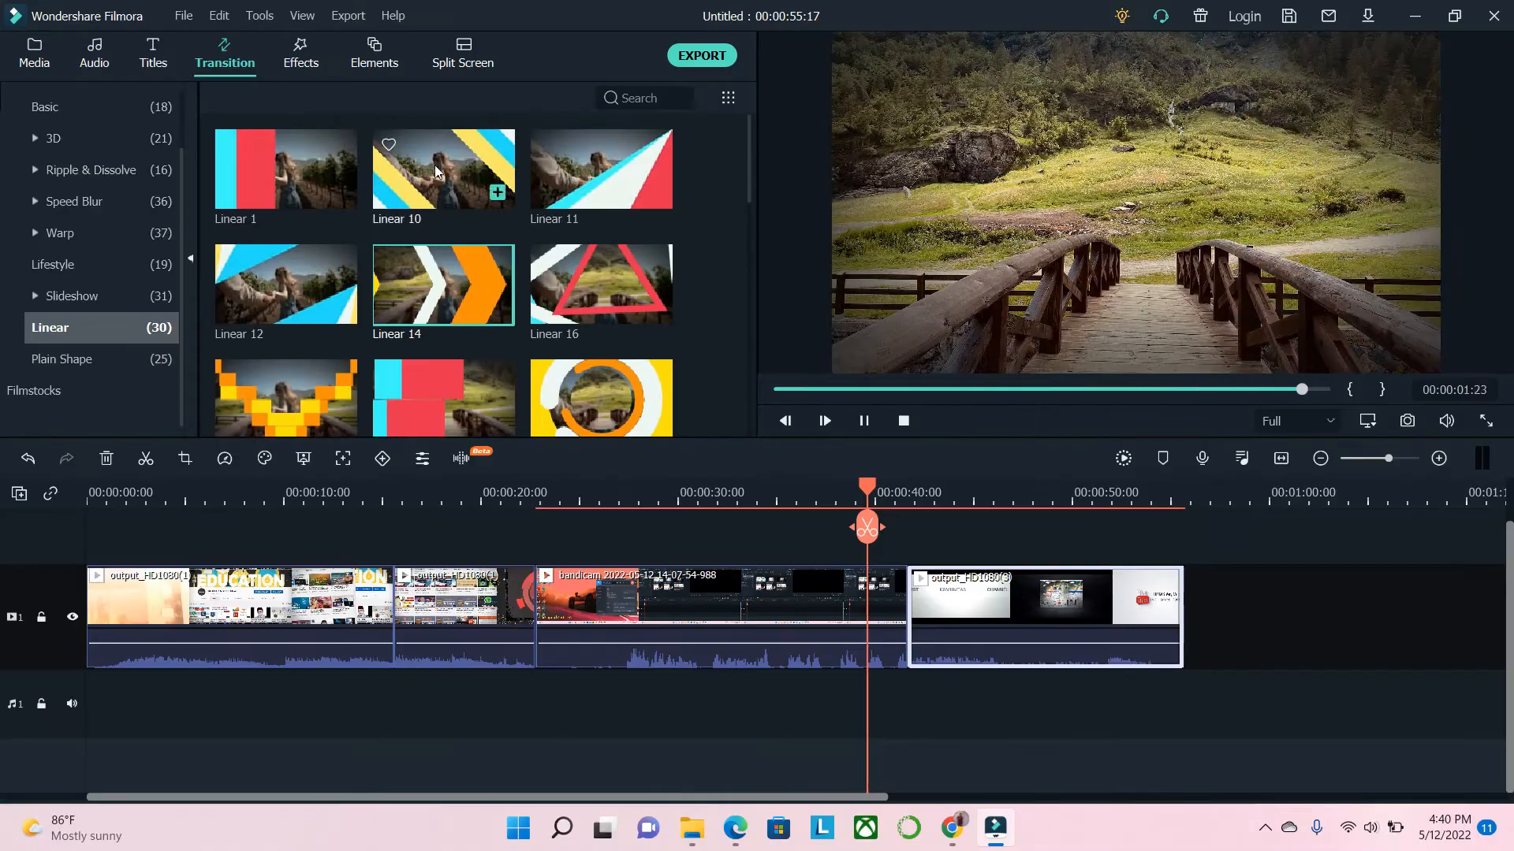
# Place the Linear 14 transition at the cut between the second output_HD1080(1) segment and the bandicam clip
pyautogui.click(557, 117)
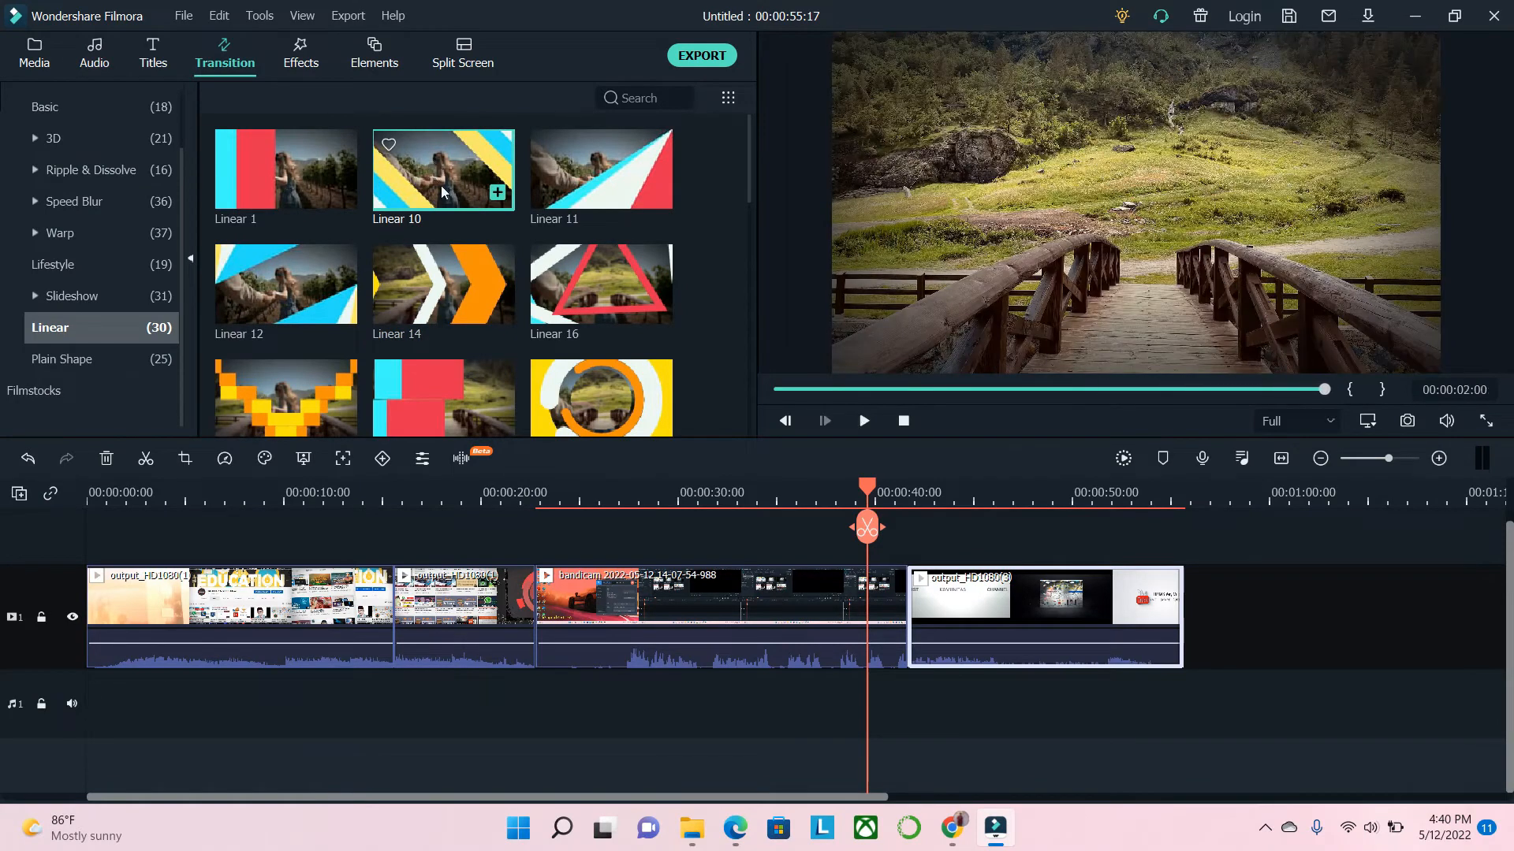
pyautogui.moveTo(463, 263); pyautogui.dragTo(523, 624)
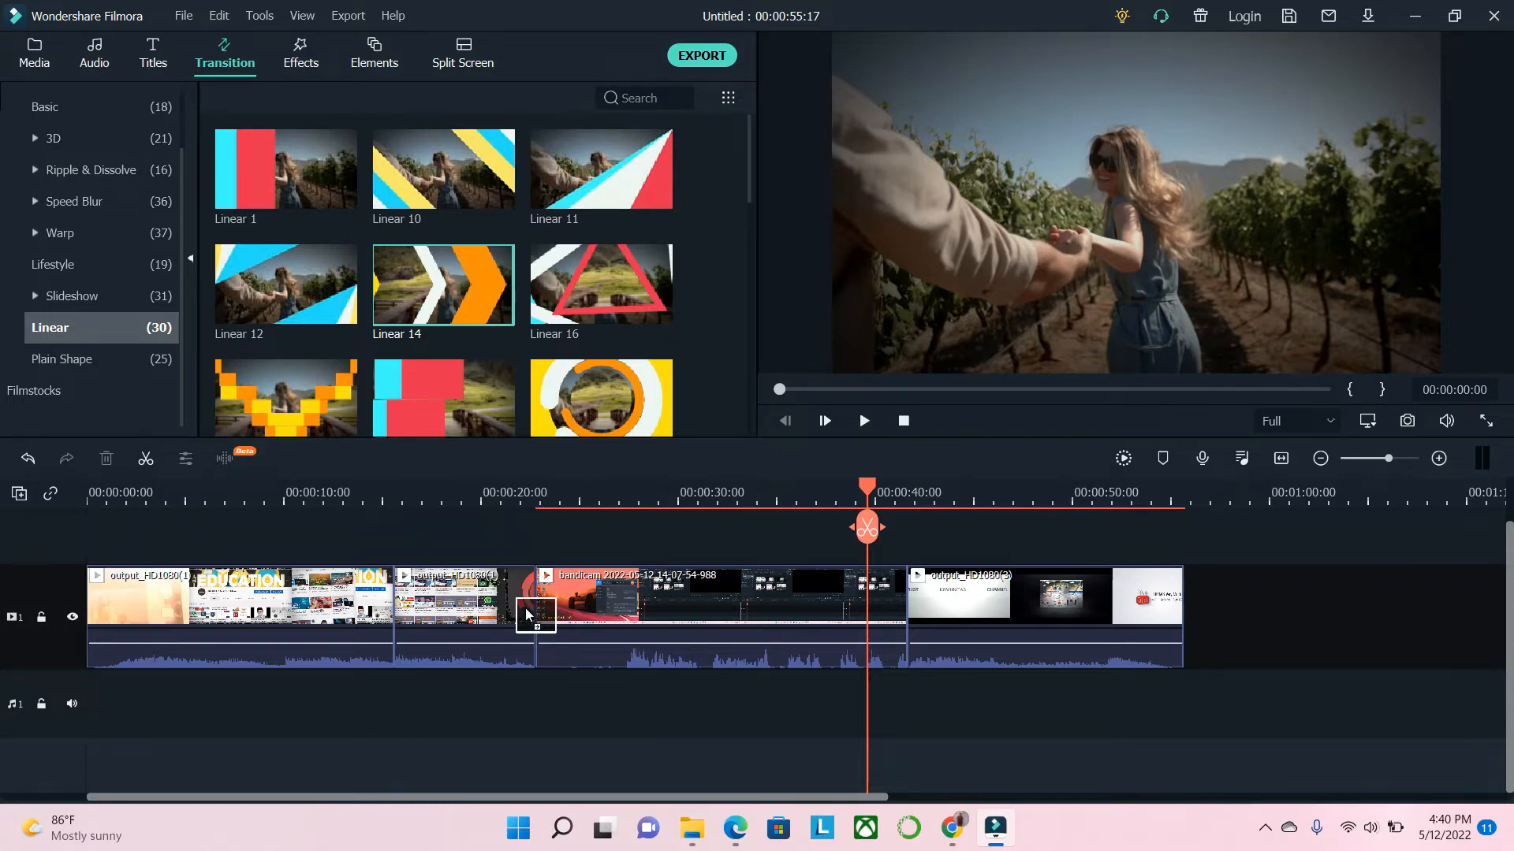
pyautogui.moveTo(526, 614); pyautogui.dragTo(528, 615)
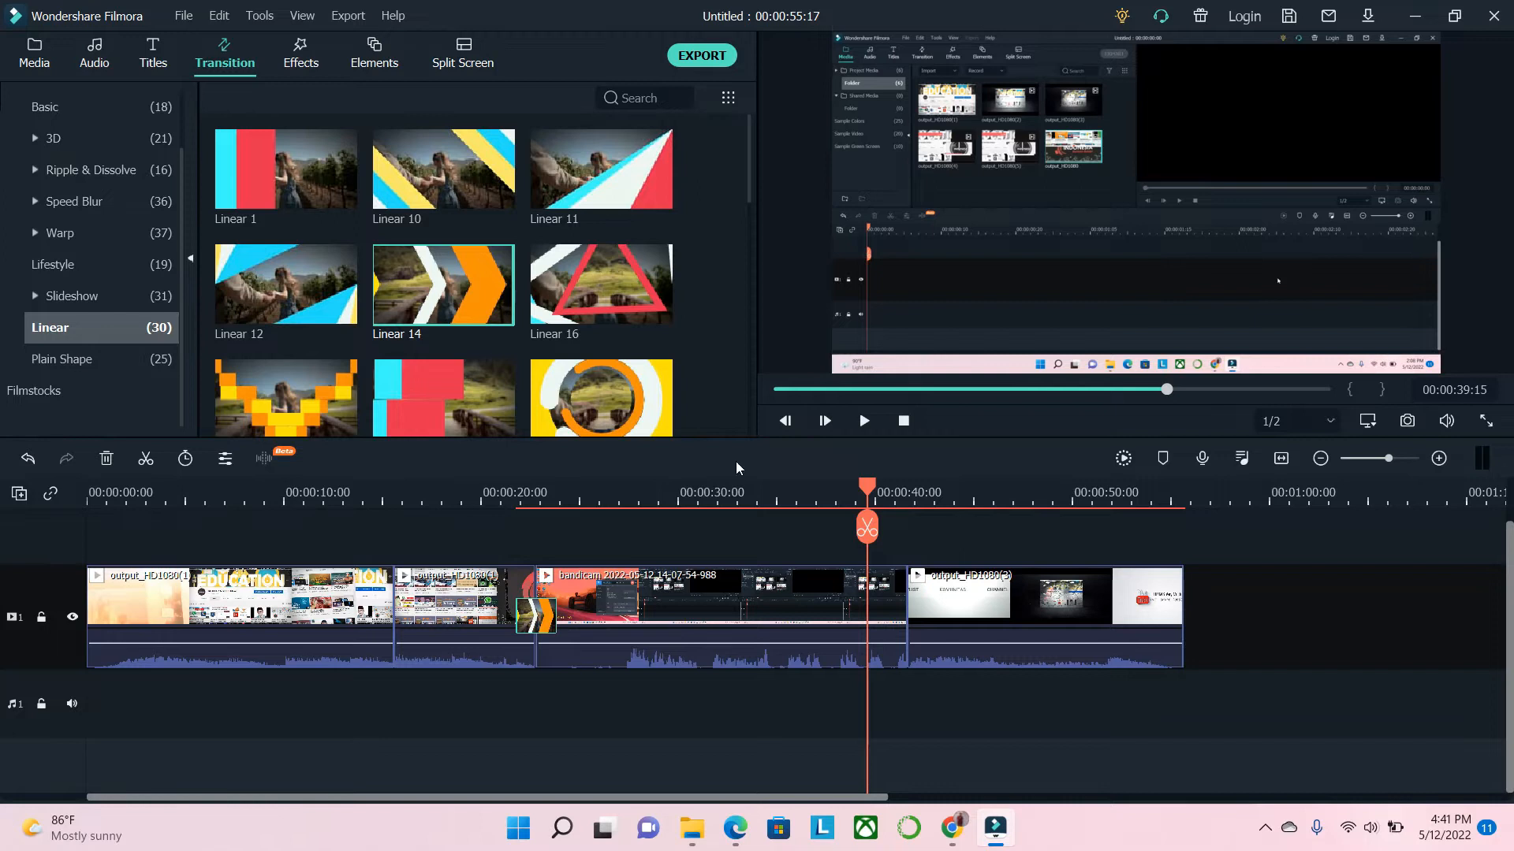
# Add the Linear 9 transition at the cut between the bandicam clip and output_HD1080(3)
pyautogui.scroll(-6, 593, 362)
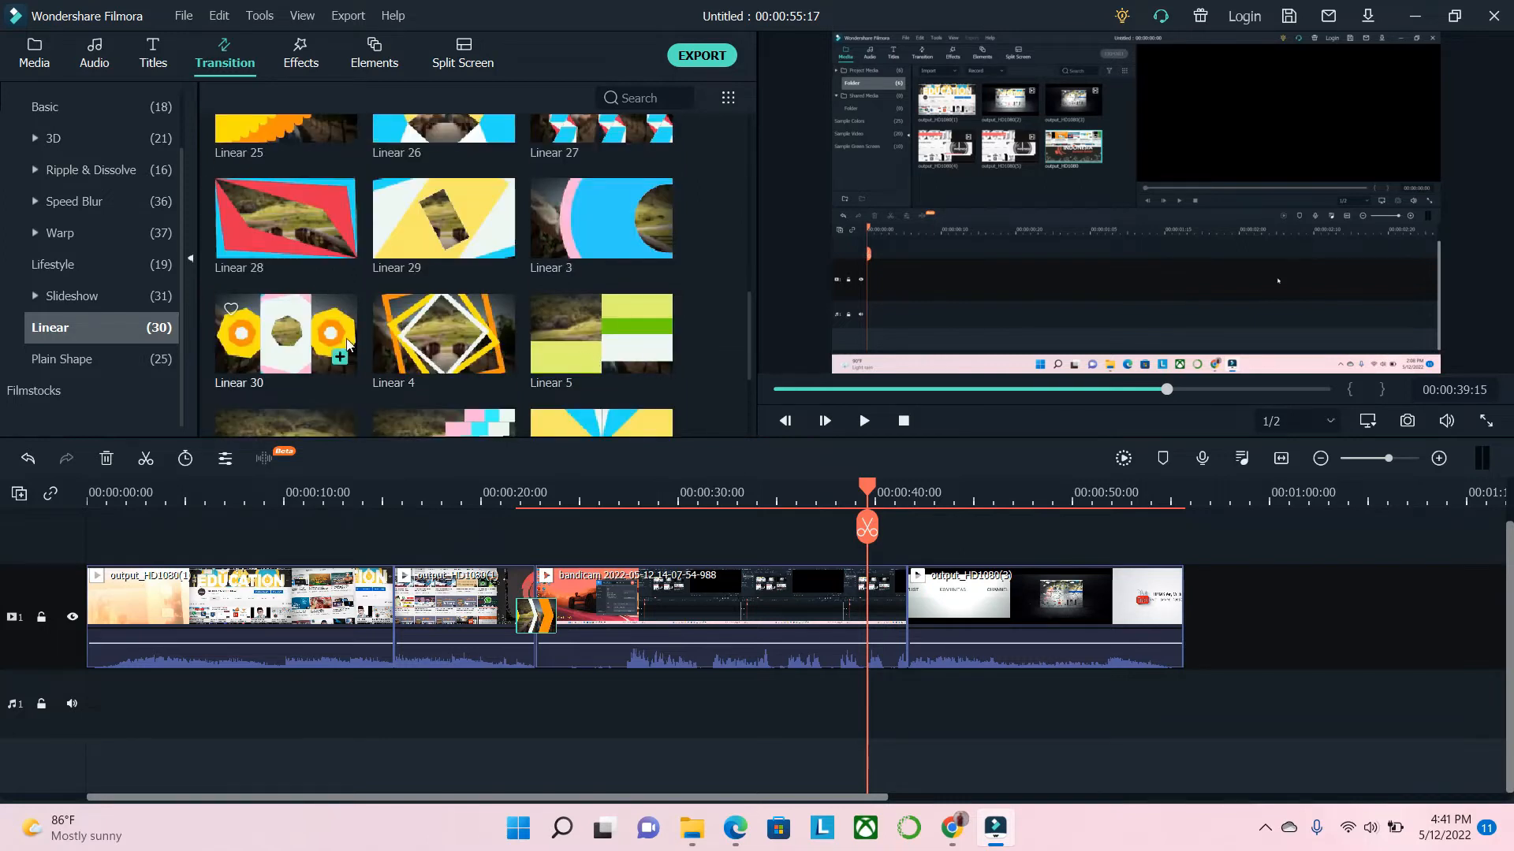
pyautogui.scroll(-2, 347, 335)
pyautogui.moveTo(299, 358); pyautogui.dragTo(906, 616)
# Play back the timeline around both new transitions, followed by the opening seconds of the video
pyautogui.moveTo(871, 490); pyautogui.dragTo(509, 532)
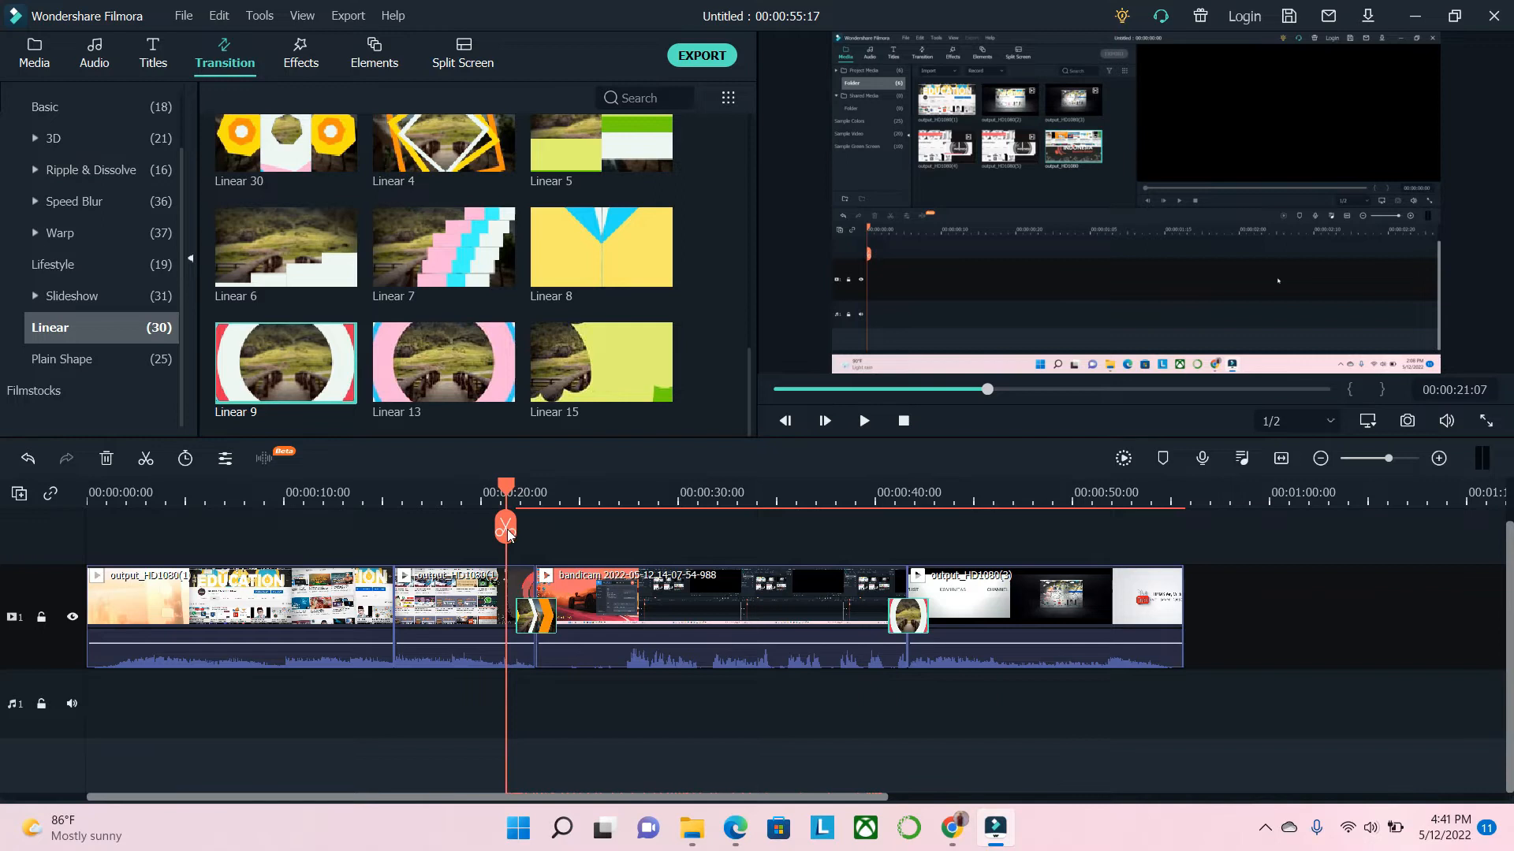
pyautogui.click(862, 422)
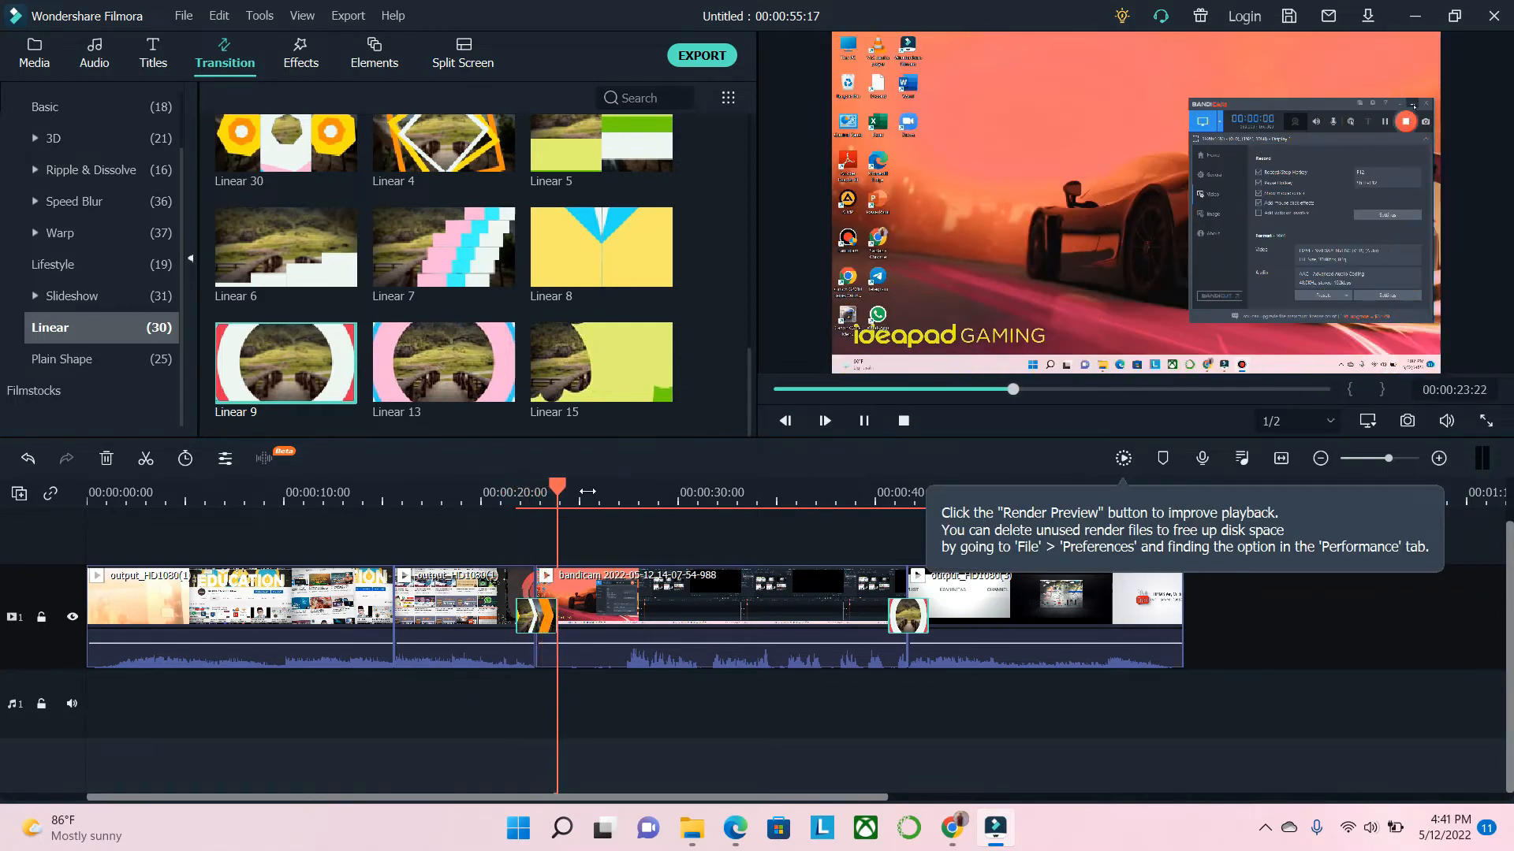
pyautogui.press('space')
pyautogui.moveTo(737, 528); pyautogui.dragTo(881, 555)
pyautogui.press('space')
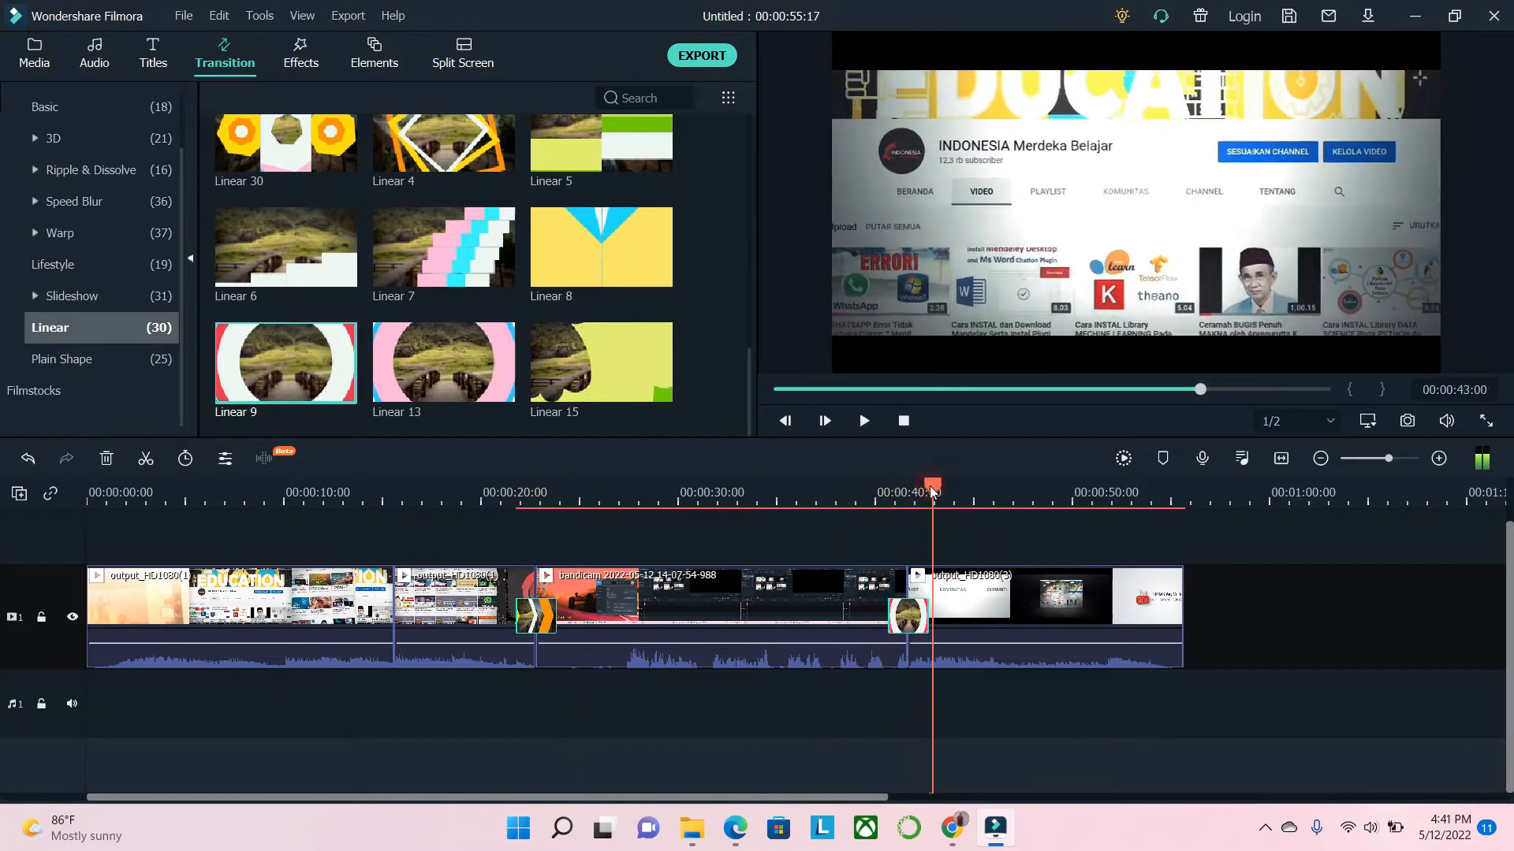
pyautogui.moveTo(688, 527); pyautogui.dragTo(40, 583)
pyautogui.press('space')
pyautogui.press('space')
pyautogui.press('space')
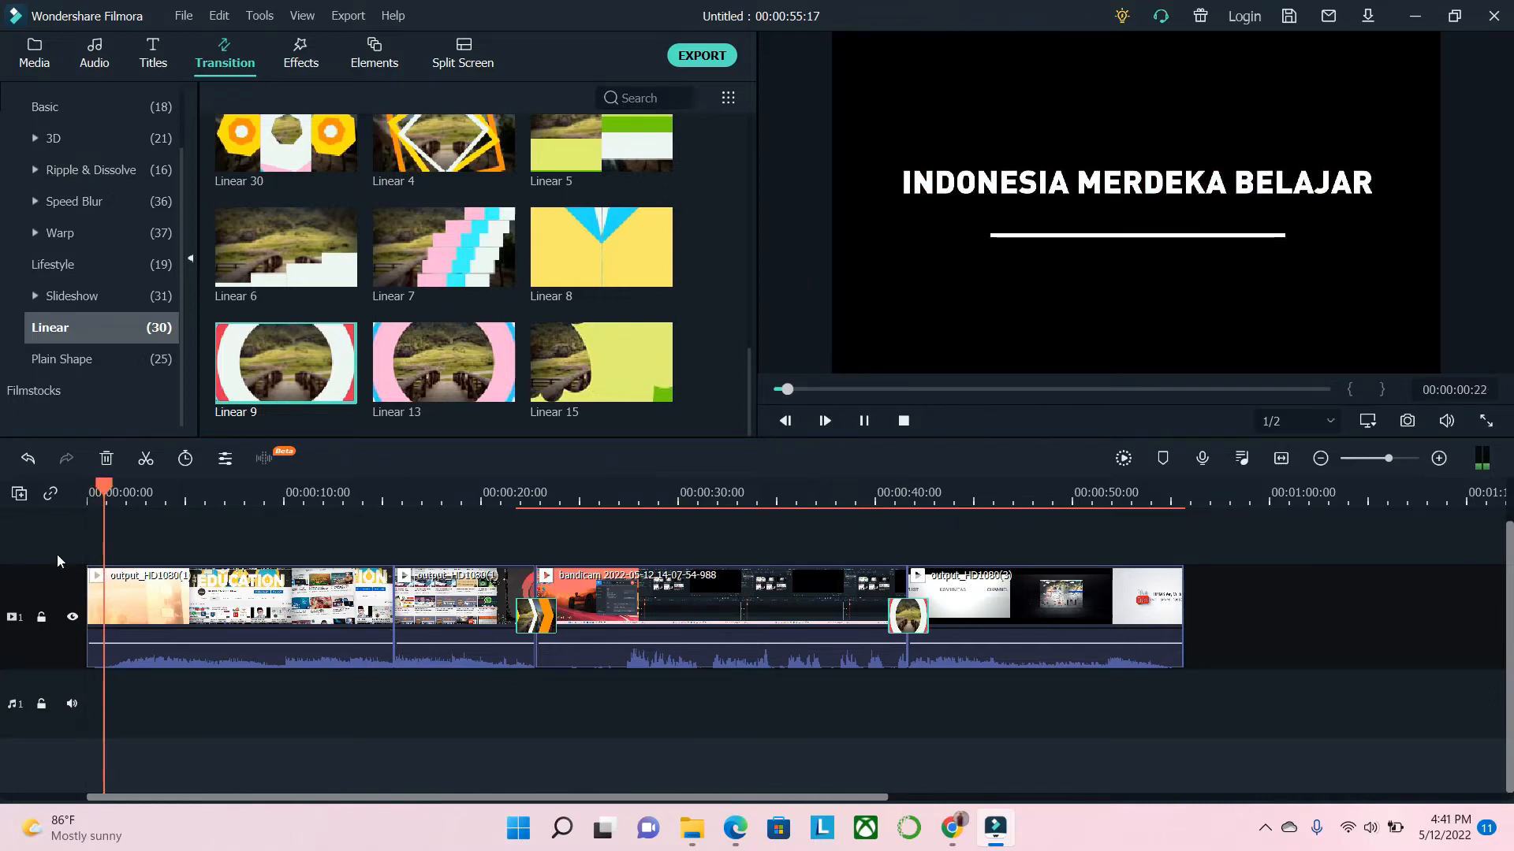
pyautogui.click(863, 423)
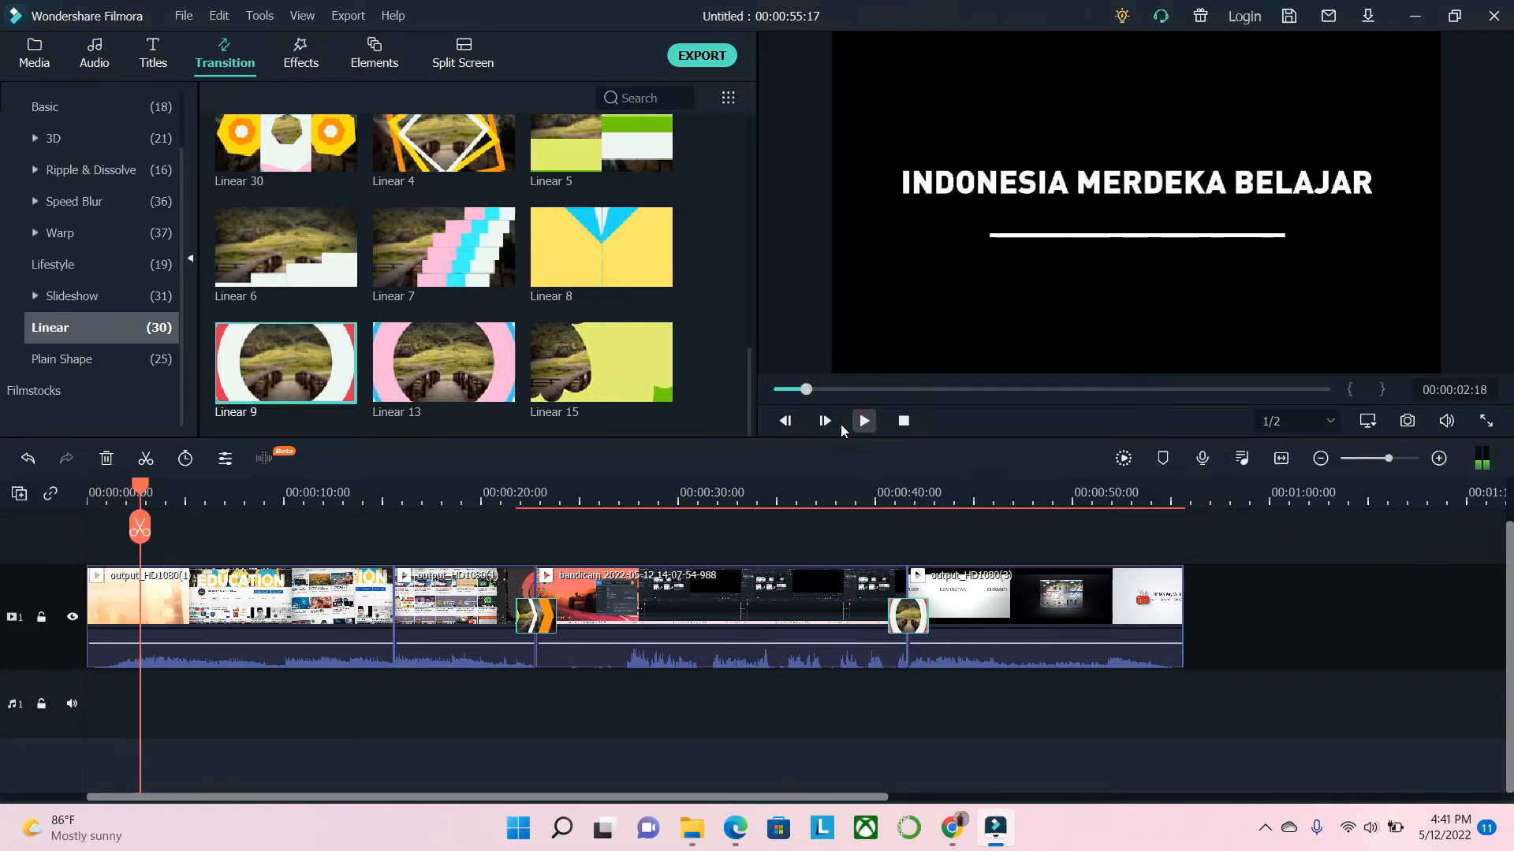
# Insert the Callout 3 title into the bandicam clip on video track 1 at about 00:00:27
pyautogui.click(152, 60)
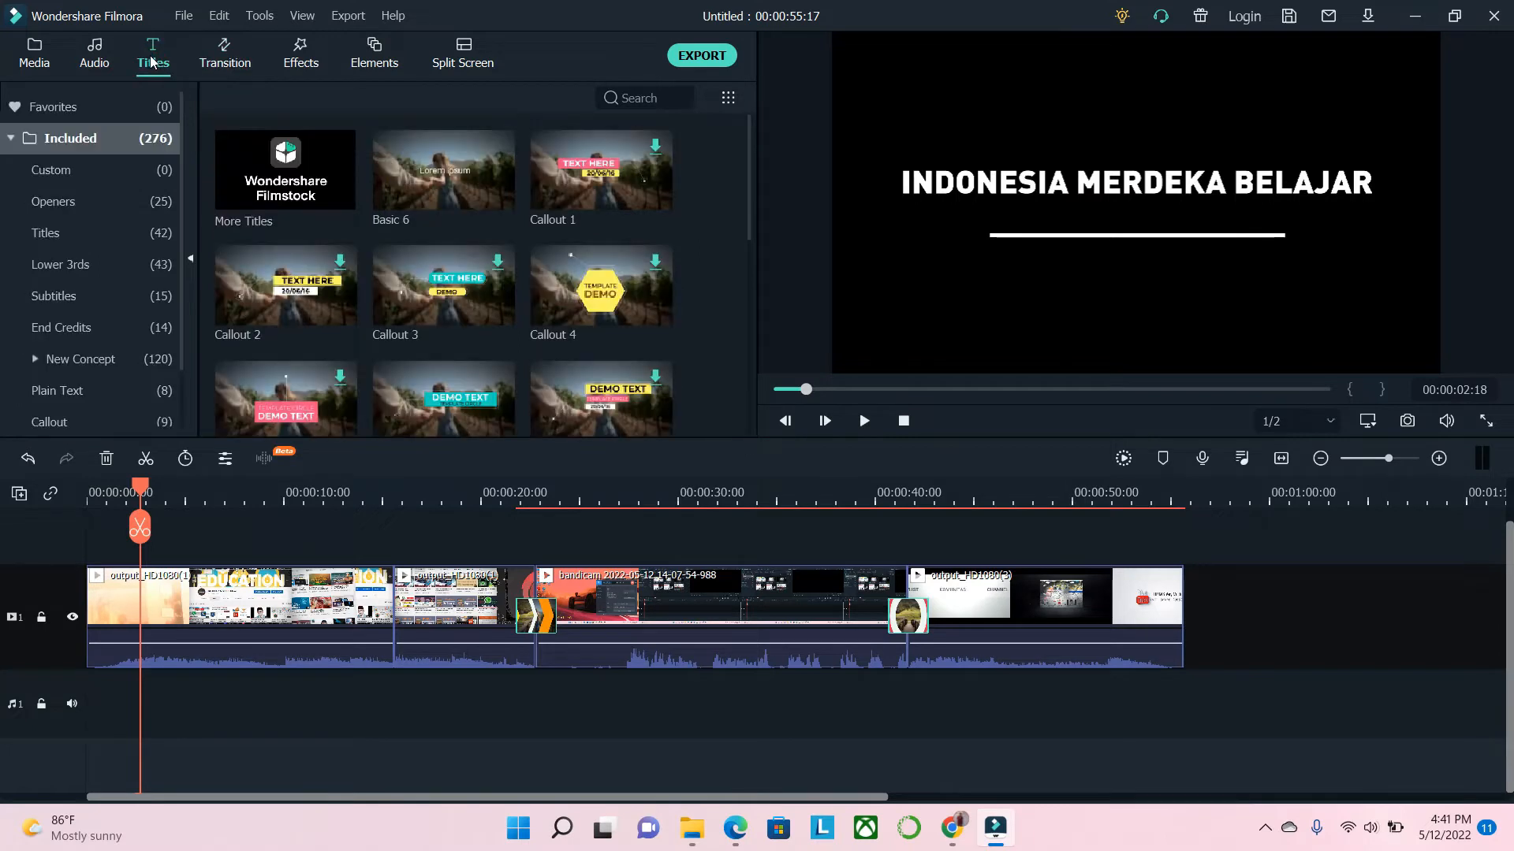
pyautogui.moveTo(446, 288); pyautogui.dragTo(627, 722)
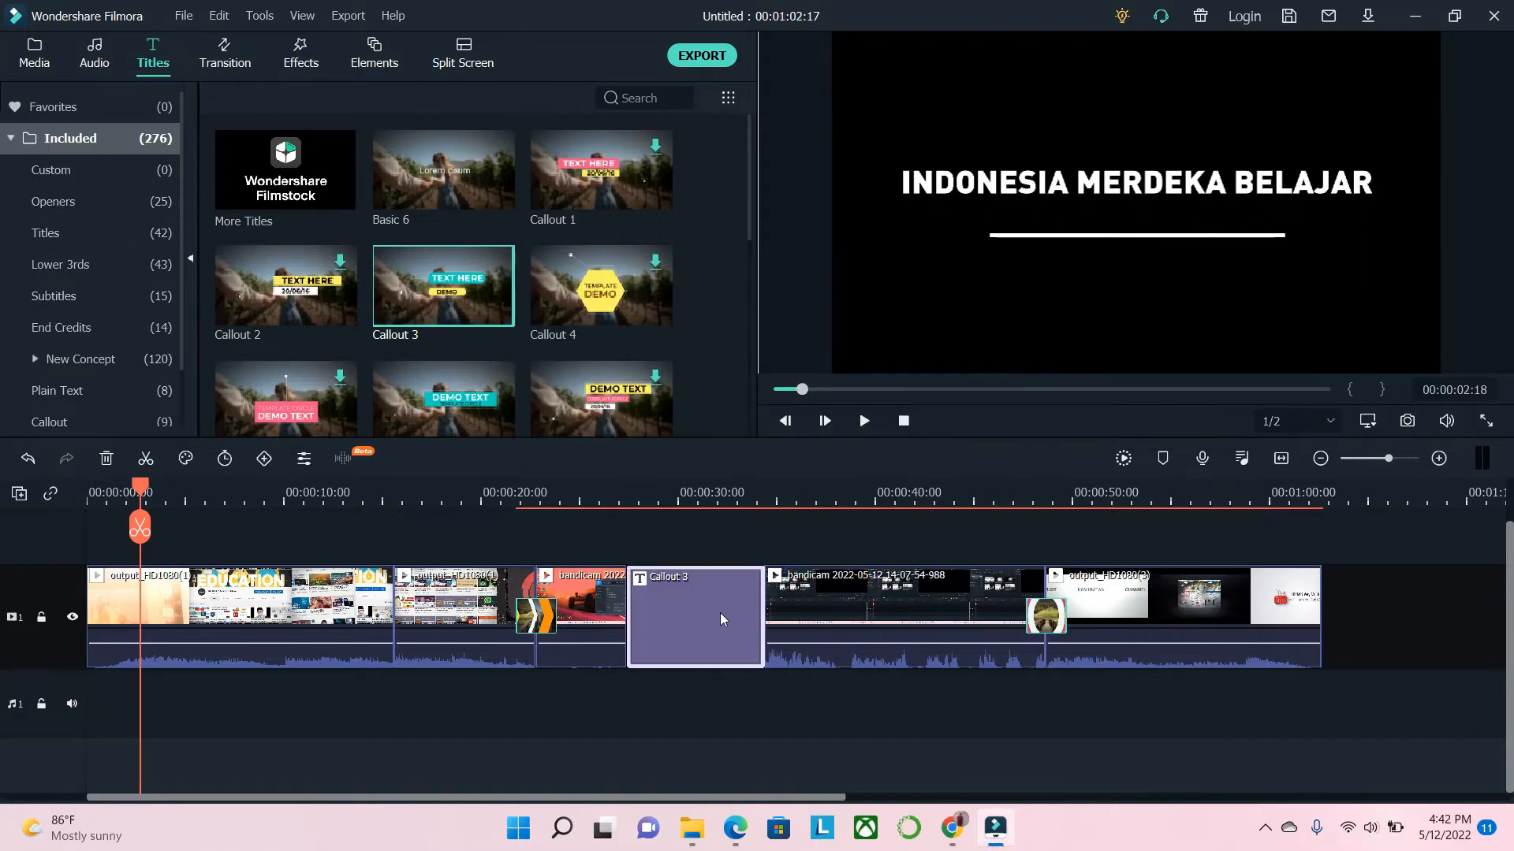
pyautogui.moveTo(723, 615); pyautogui.dragTo(735, 749)
# Replace the Callout 3 title's TEXT HERE line with "MERDEKA BELAJAR", working with the playhead at 00:00:29:03
pyautogui.moveTo(135, 485); pyautogui.dragTo(607, 600)
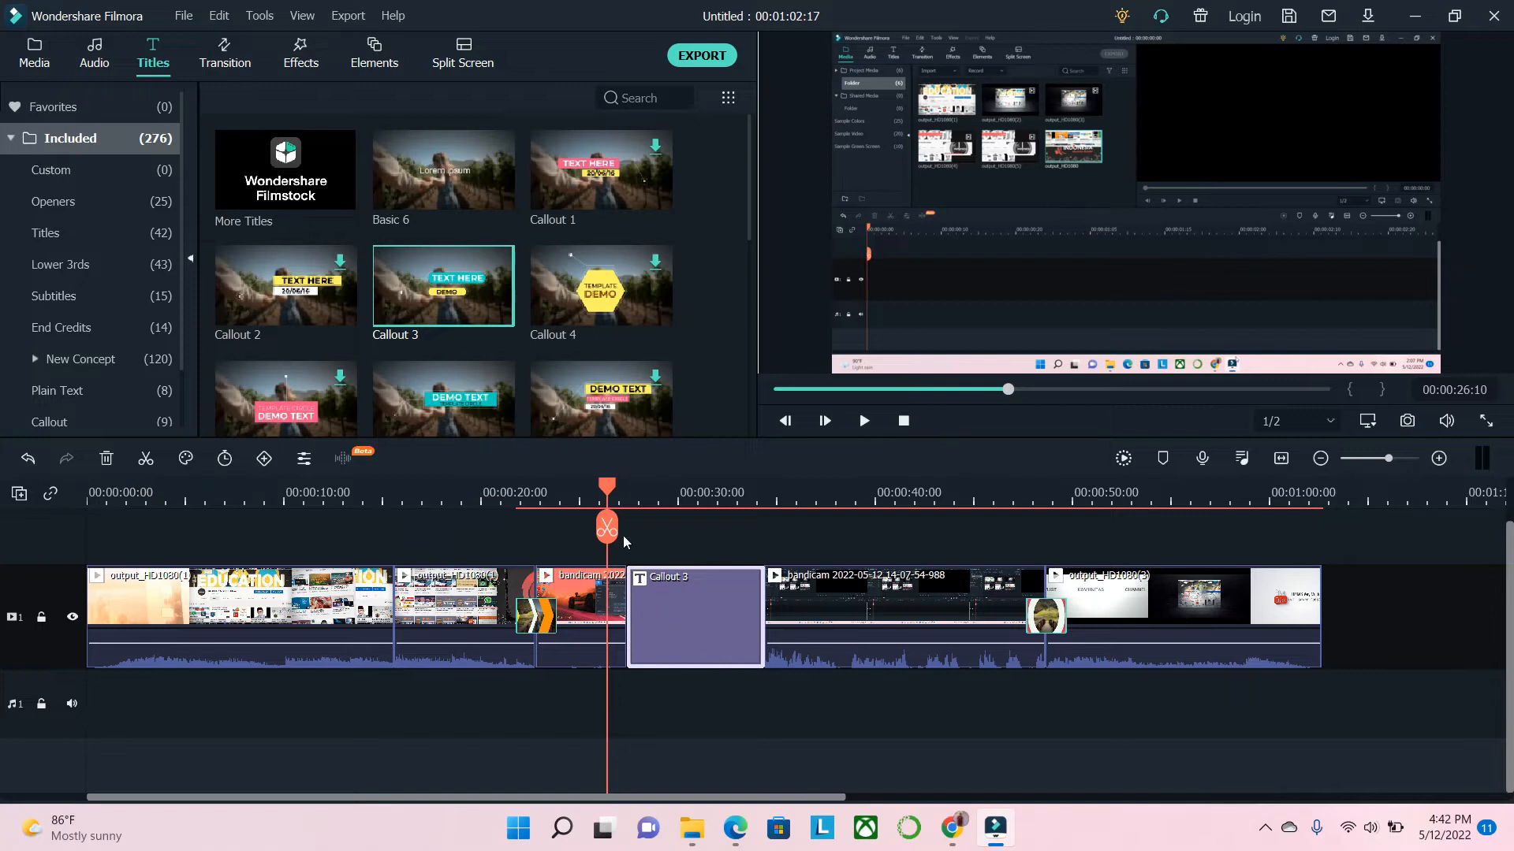
pyautogui.moveTo(610, 490); pyautogui.dragTo(661, 520)
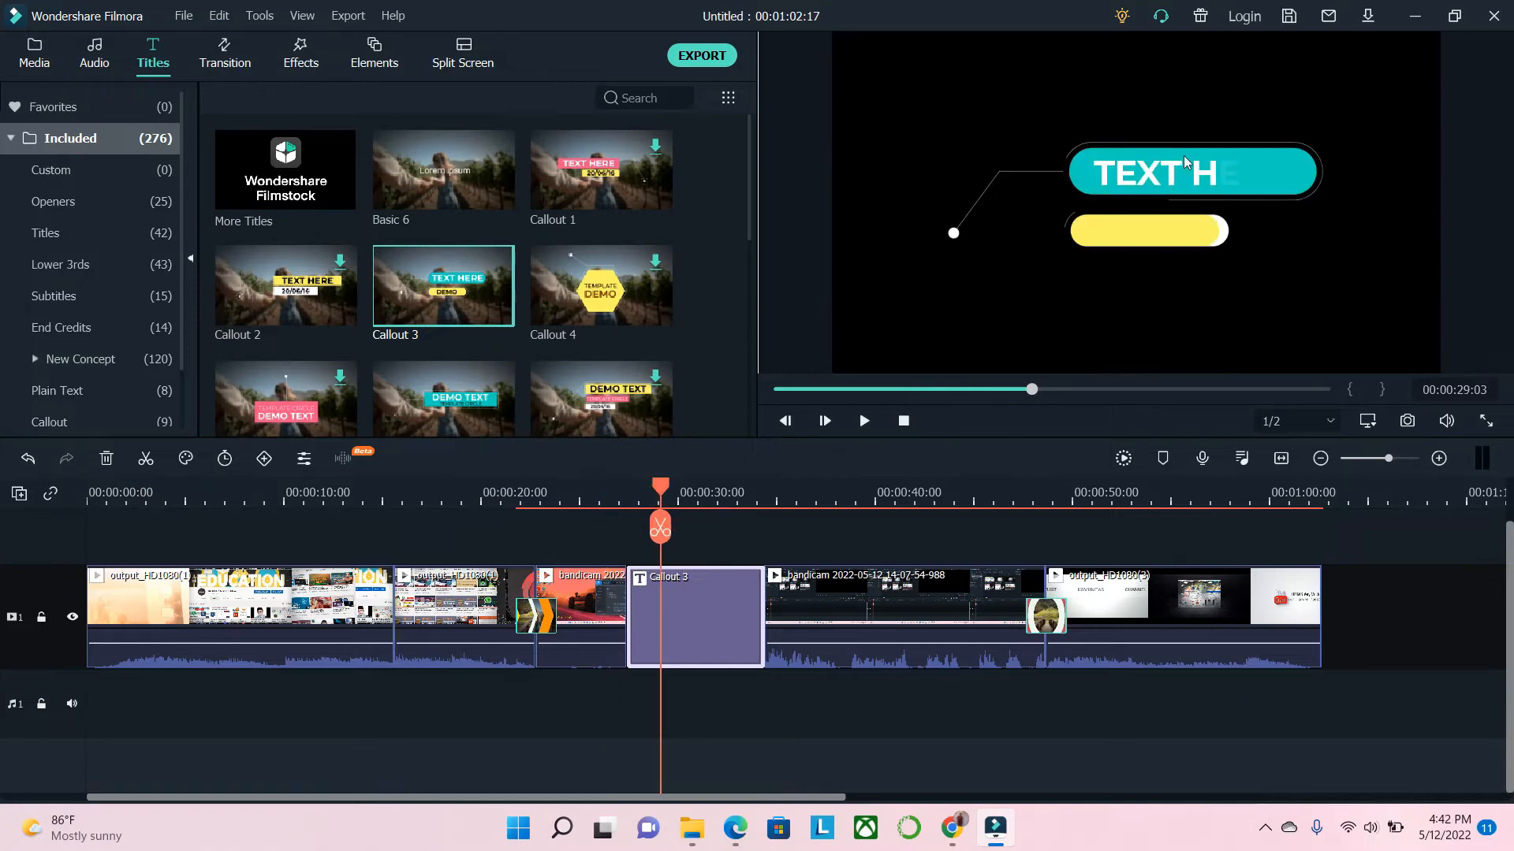
pyautogui.doubleClick(1180, 177)
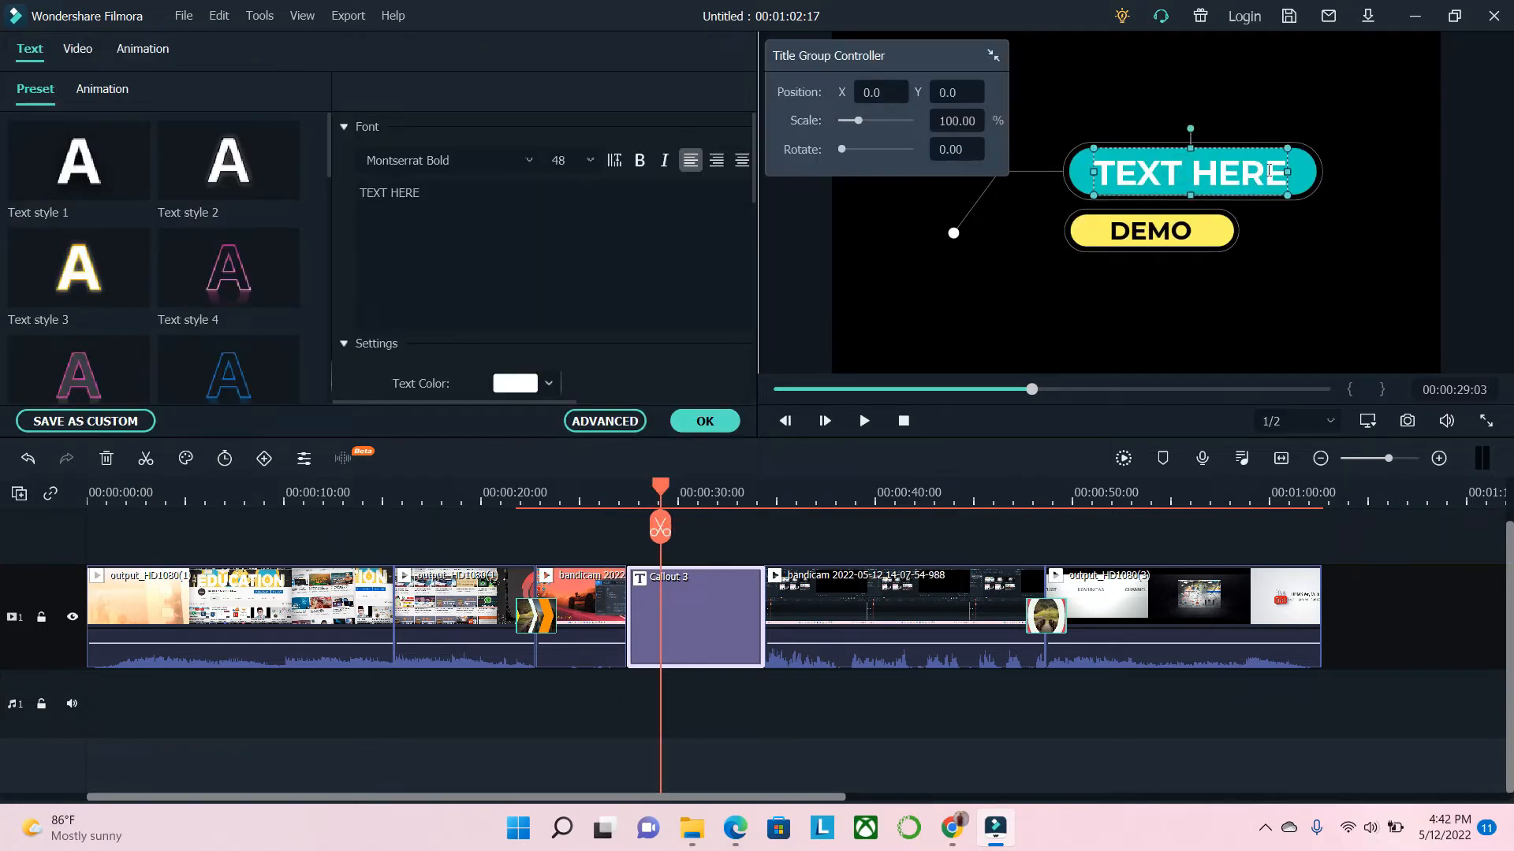
pyautogui.moveTo(1278, 164); pyautogui.dragTo(1191, 175)
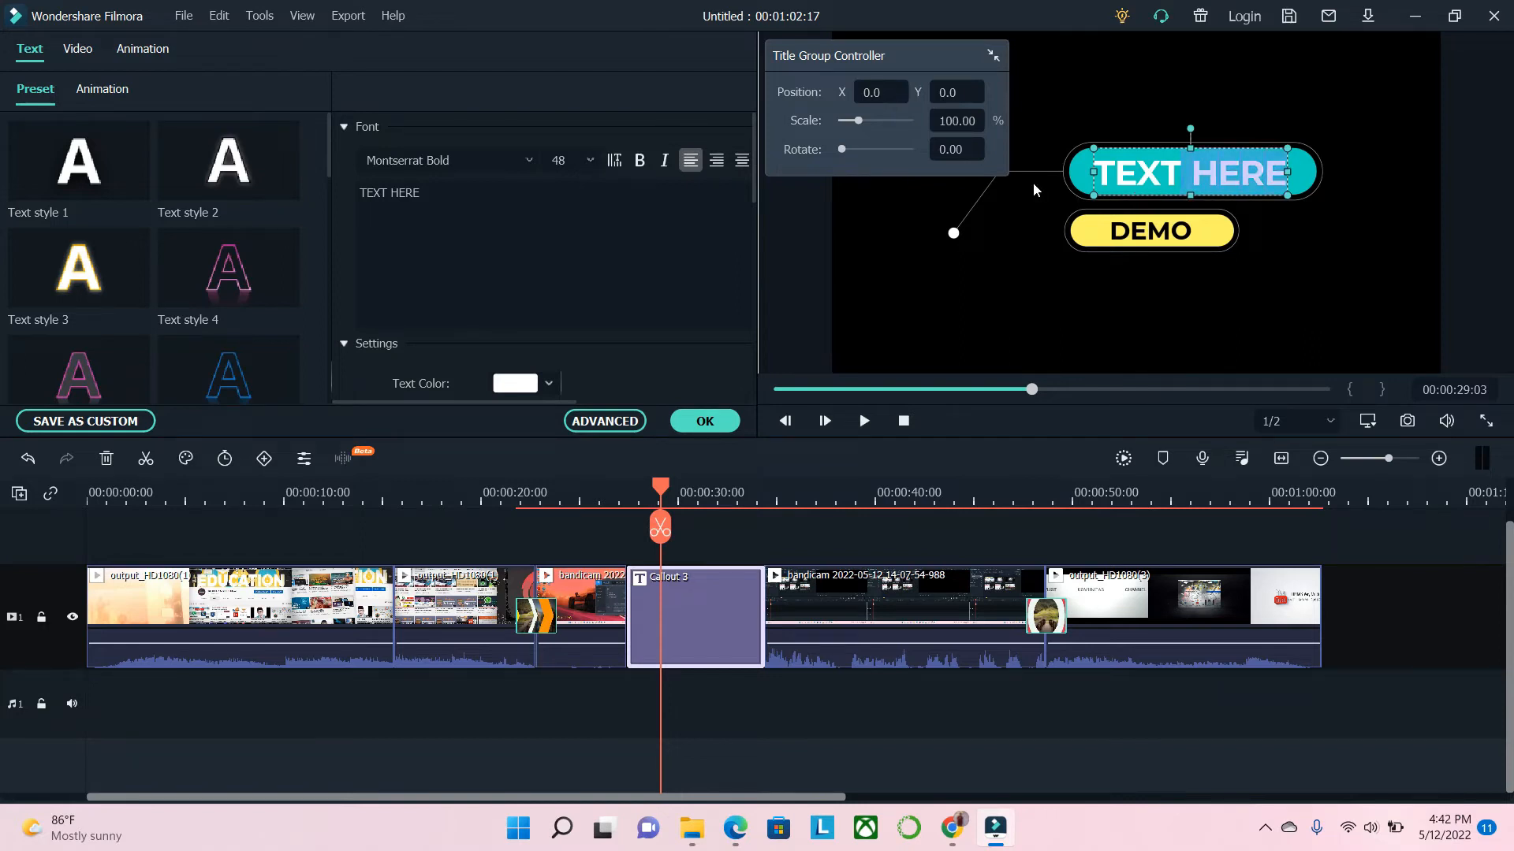
pyautogui.press('BackSpace')
pyautogui.press('BackSpace')
pyautogui.press('BackSpace')
pyautogui.press('BackSpace')
pyautogui.press('BackSpace')
pyautogui.press('BackSpace')
pyautogui.write('MERDEKA')
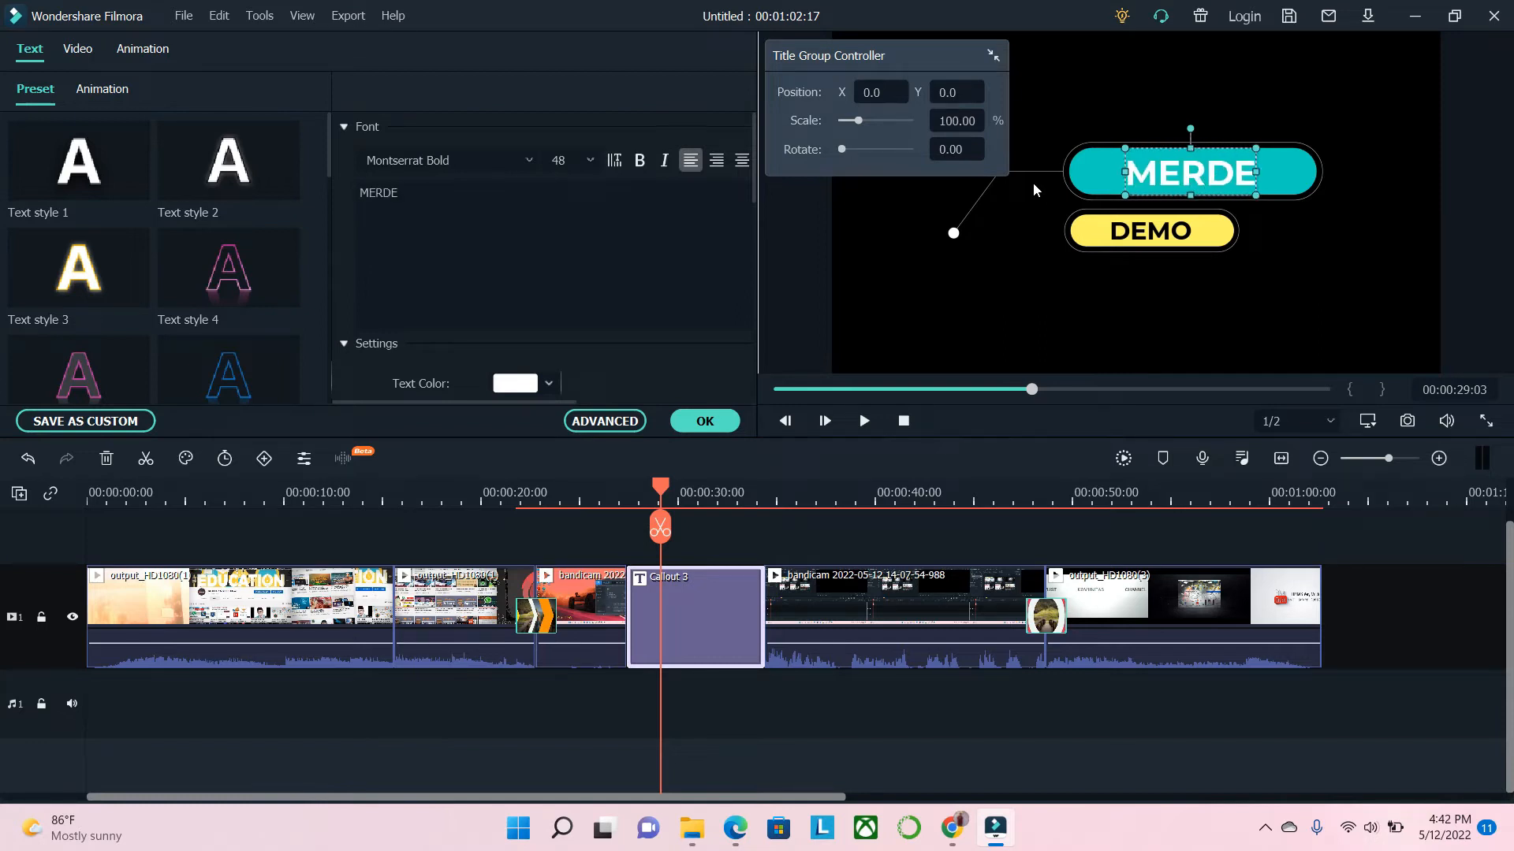
pyautogui.write(' BE')
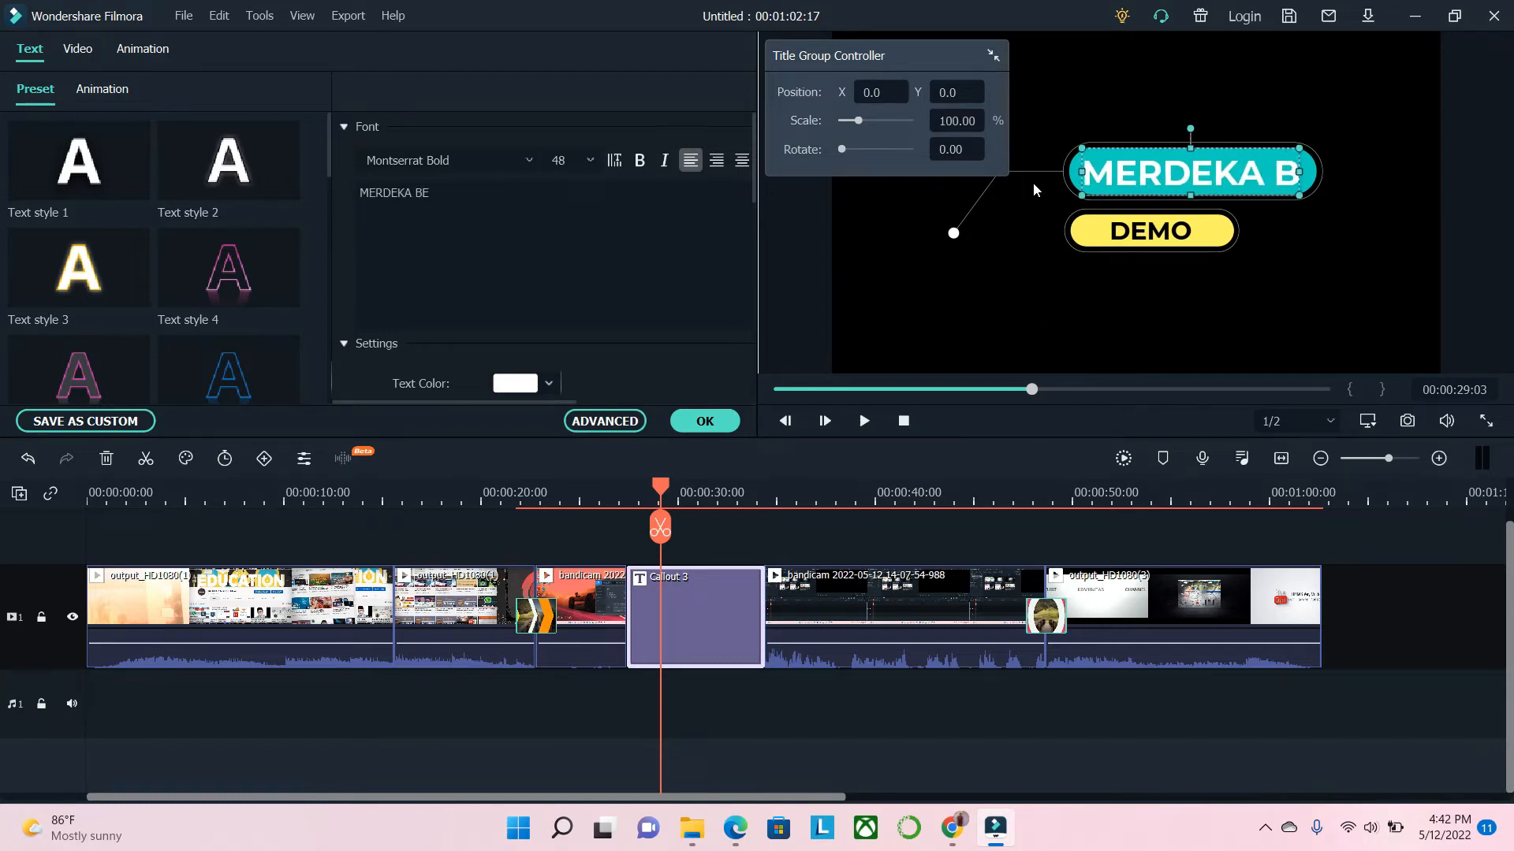
pyautogui.write('LAJAR')
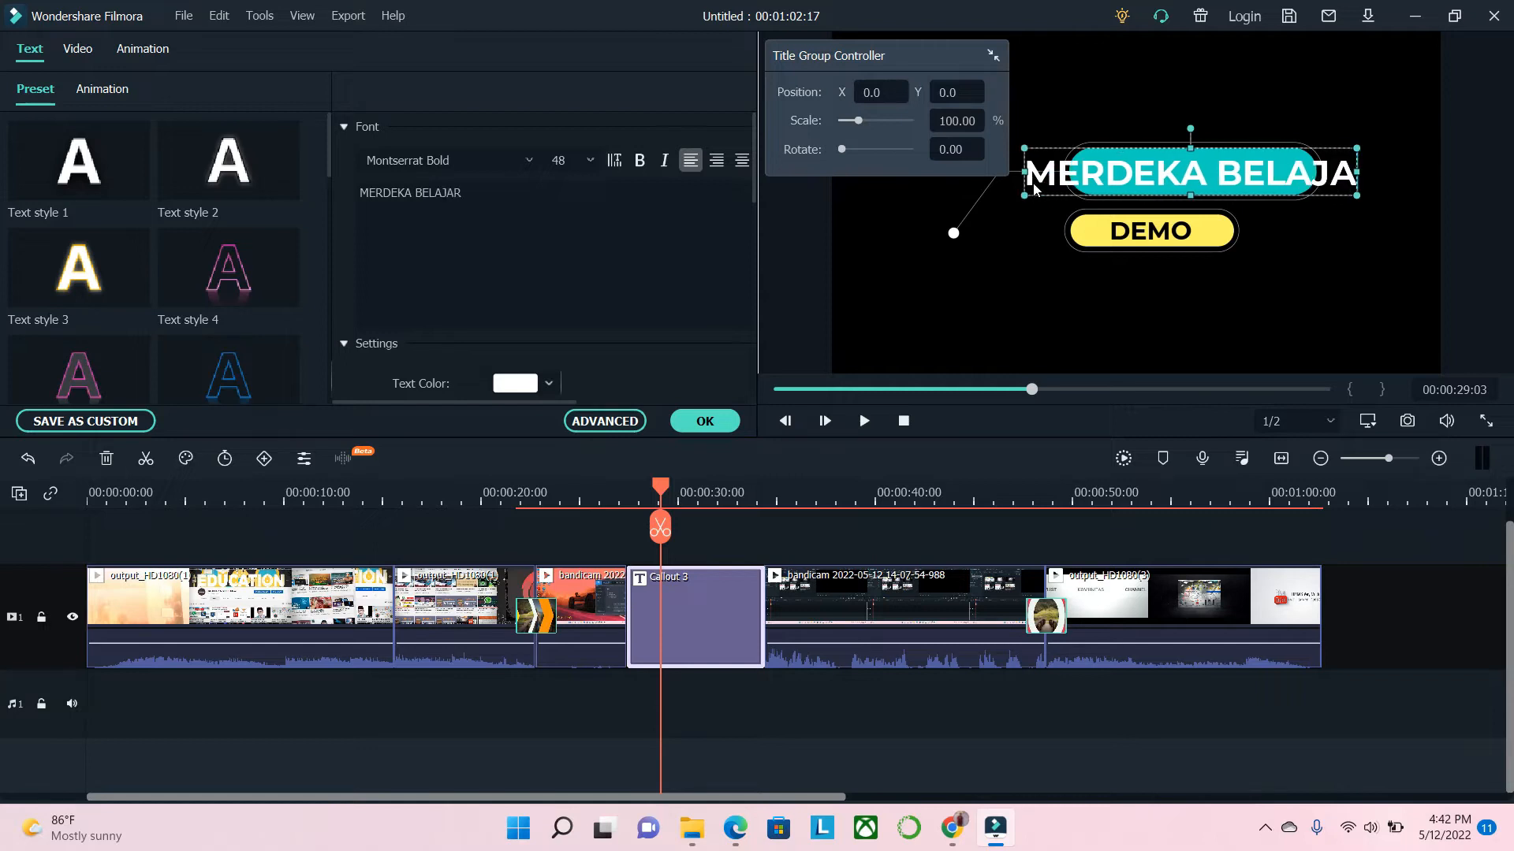
pyautogui.click(954, 293)
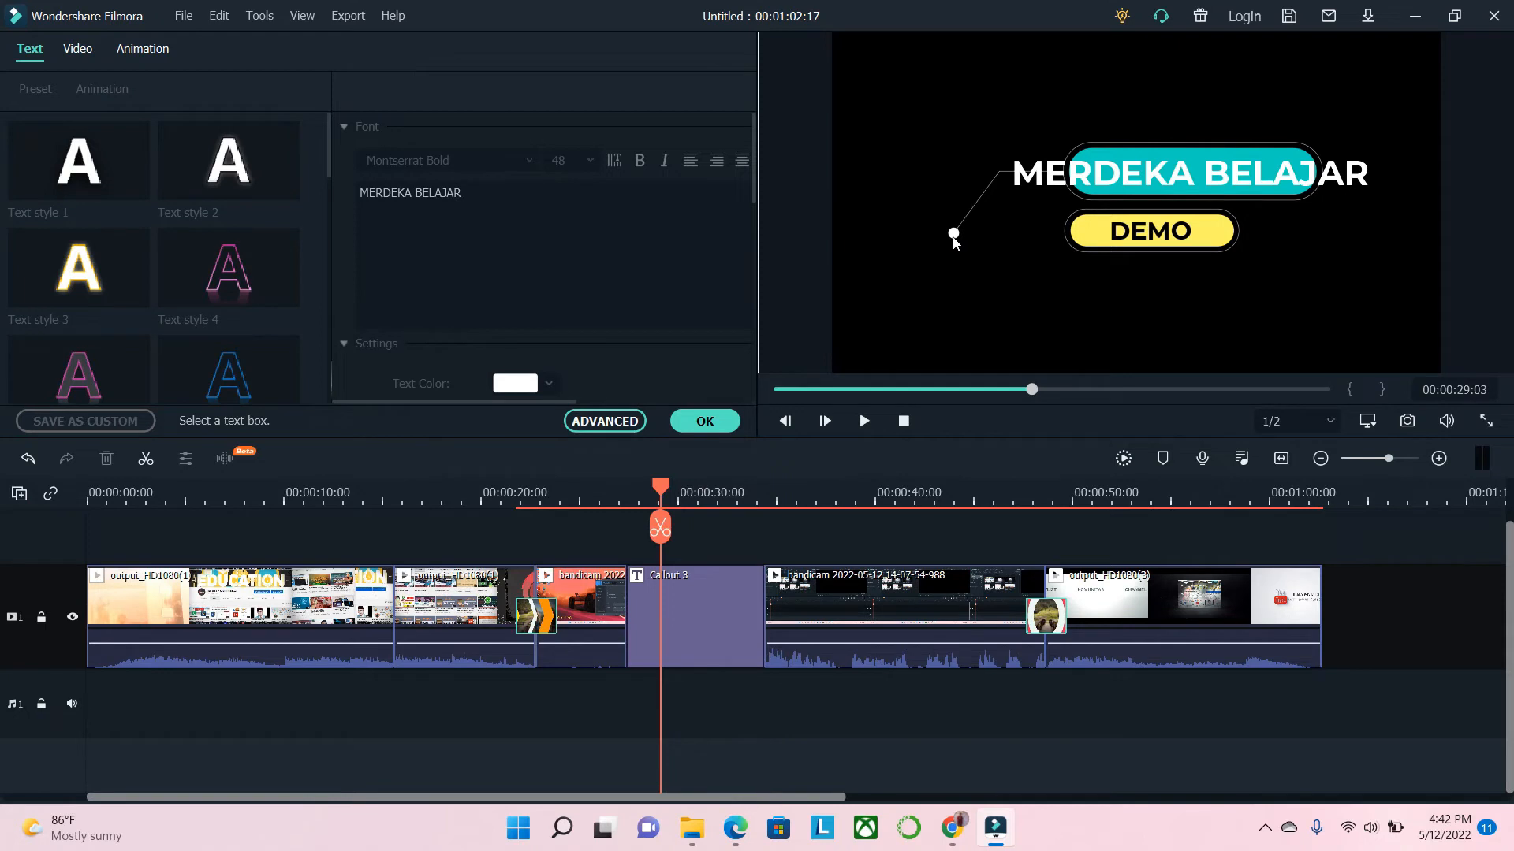
# Play the edited callout title from 00:00:26:10 to check its animation
pyautogui.click(640, 501)
pyautogui.click(606, 501)
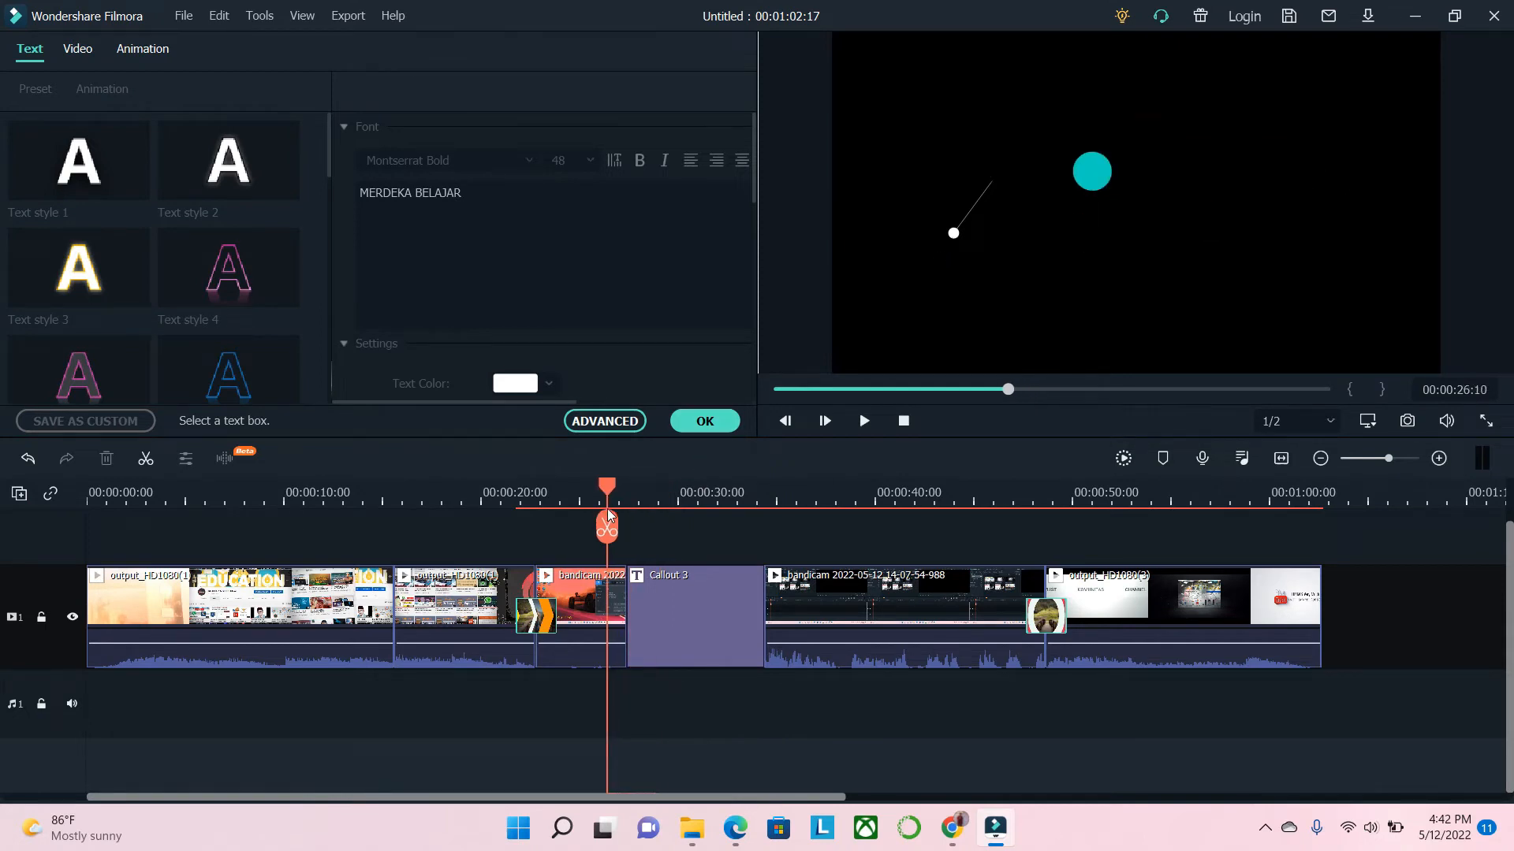
pyautogui.click(866, 420)
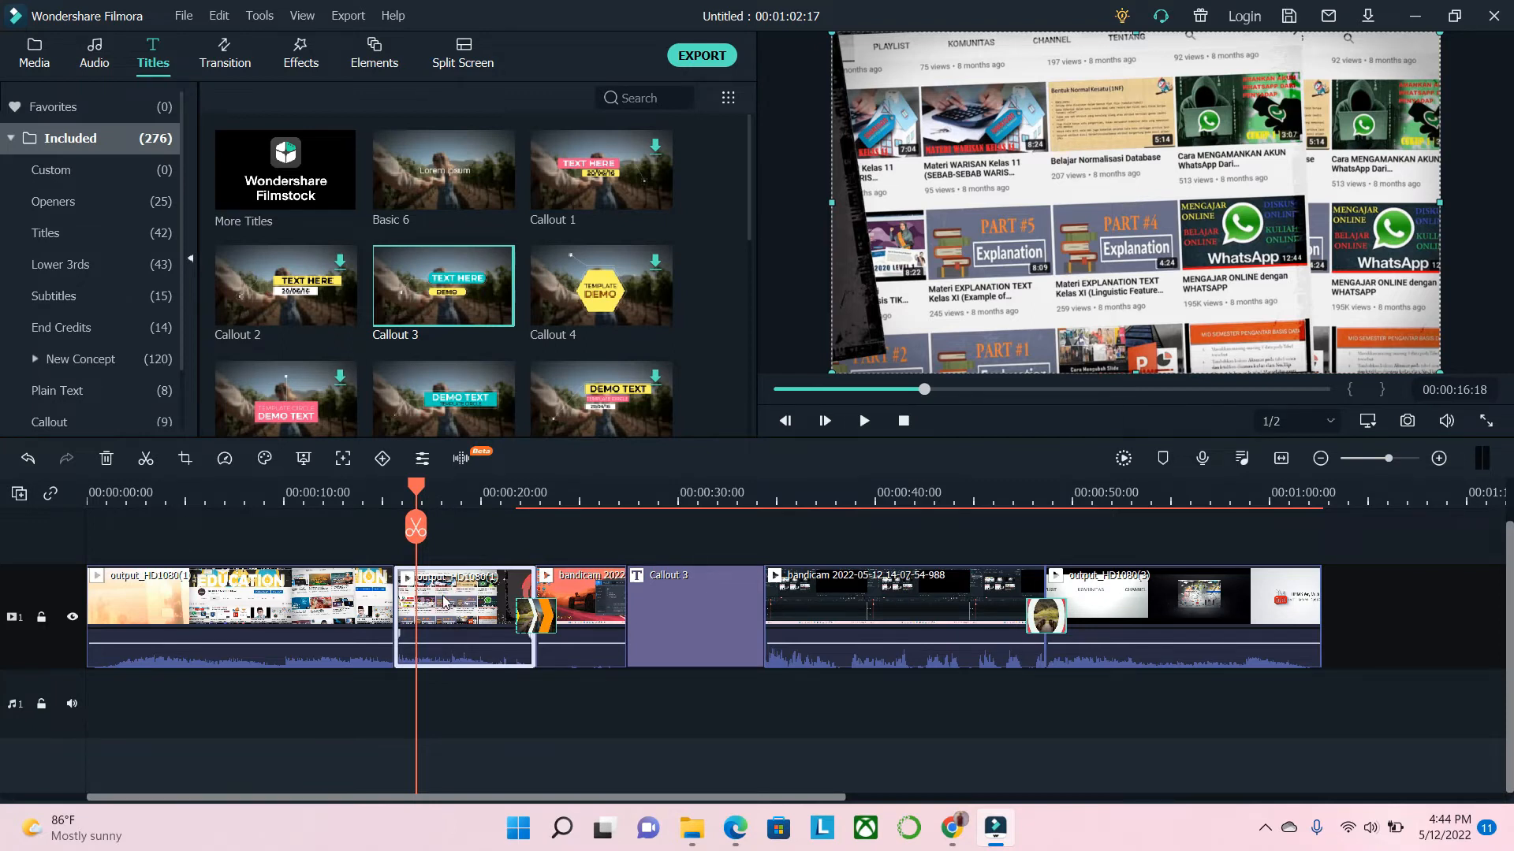
# Apply a pan and zoom to the second output_HD1080(1) segment, ending on the 960 x 540 lower-right area of the picture
pyautogui.click(182, 465)
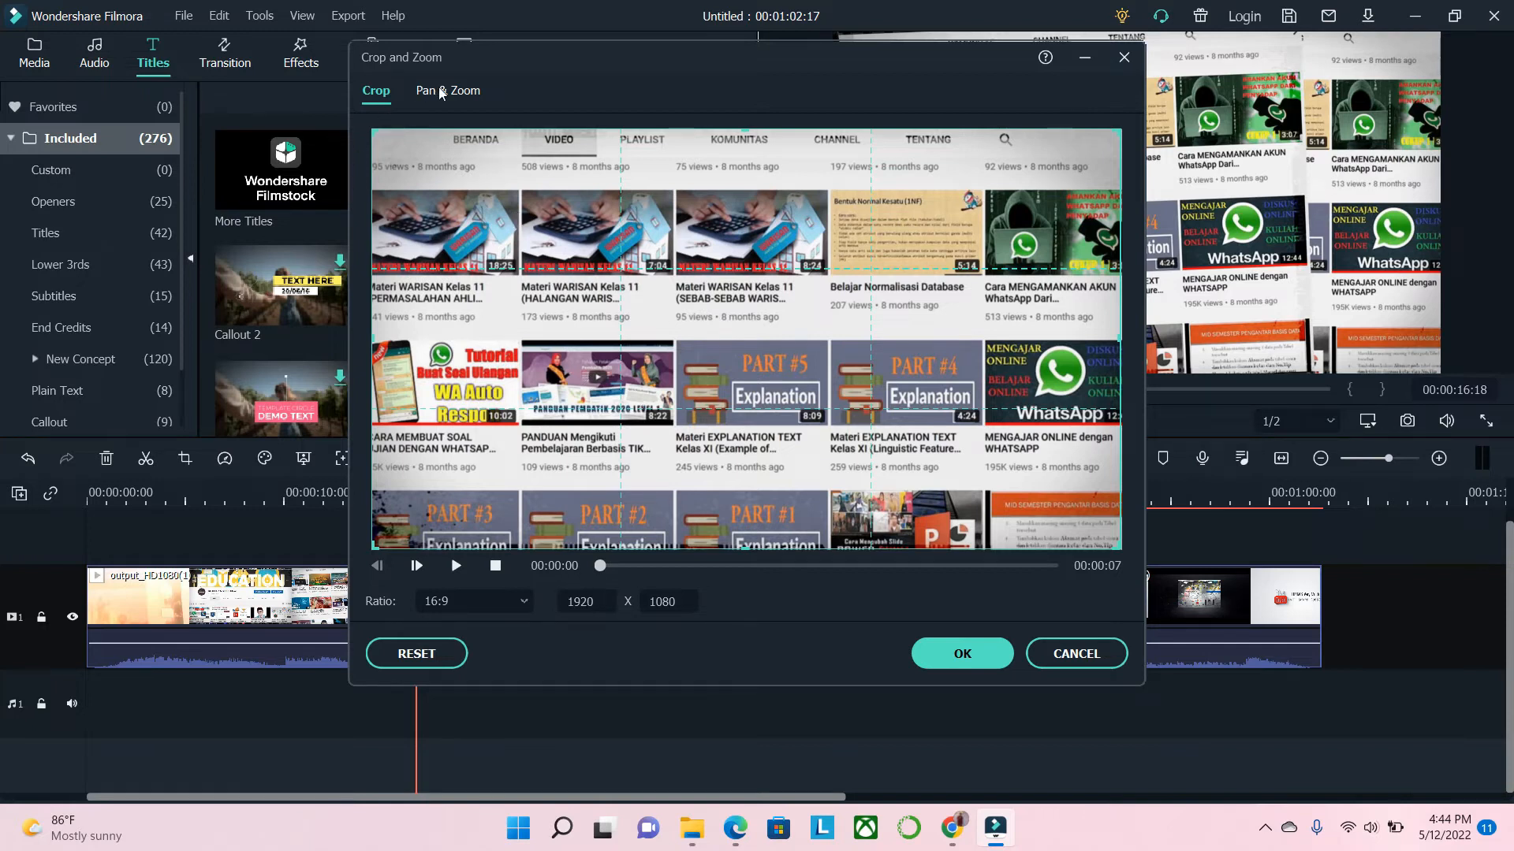
pyautogui.click(1059, 658)
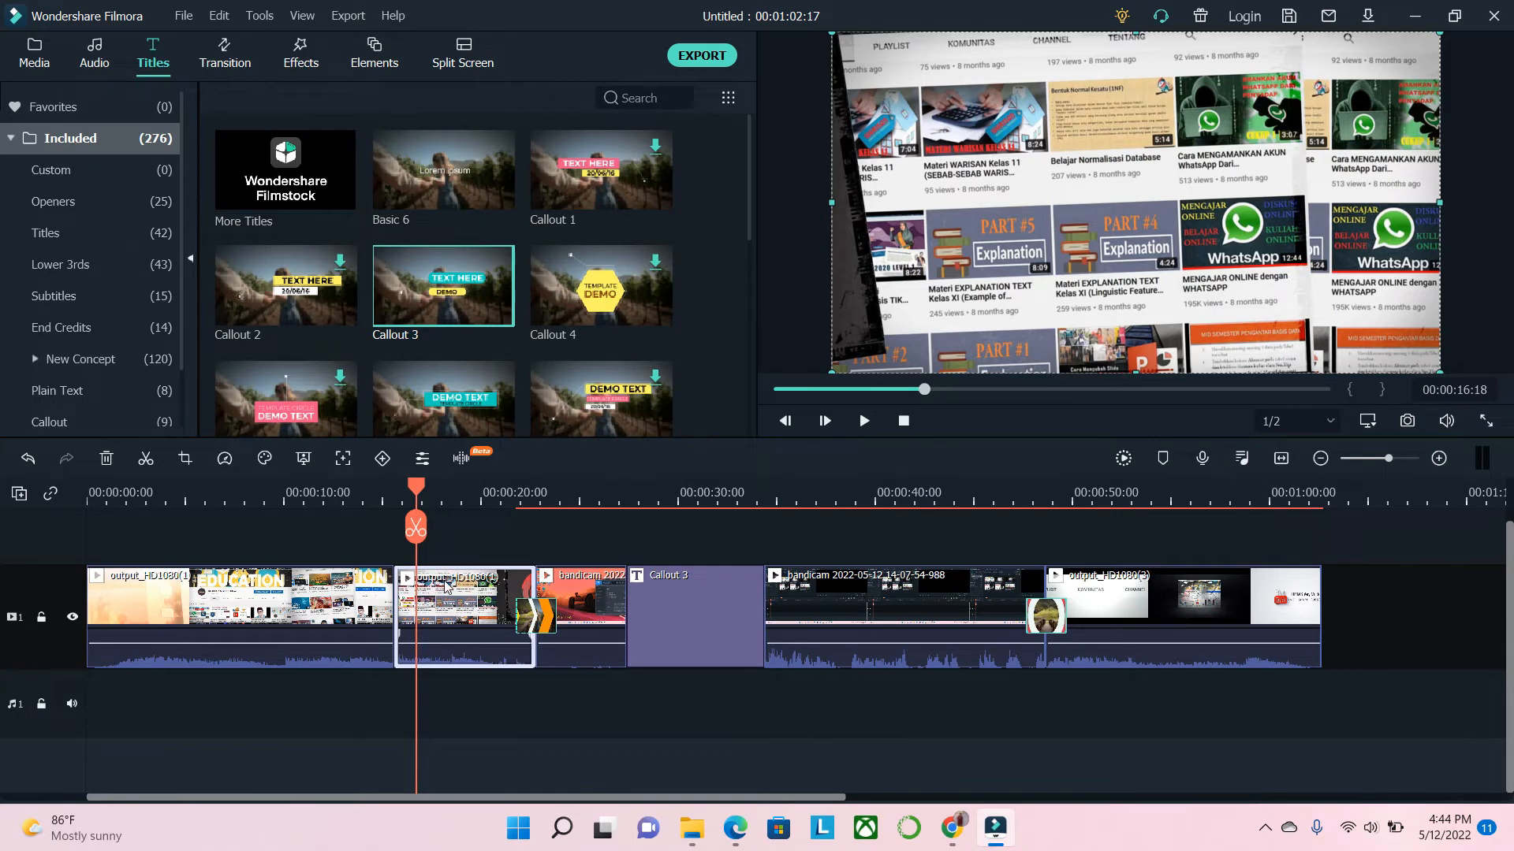
pyautogui.click(185, 460)
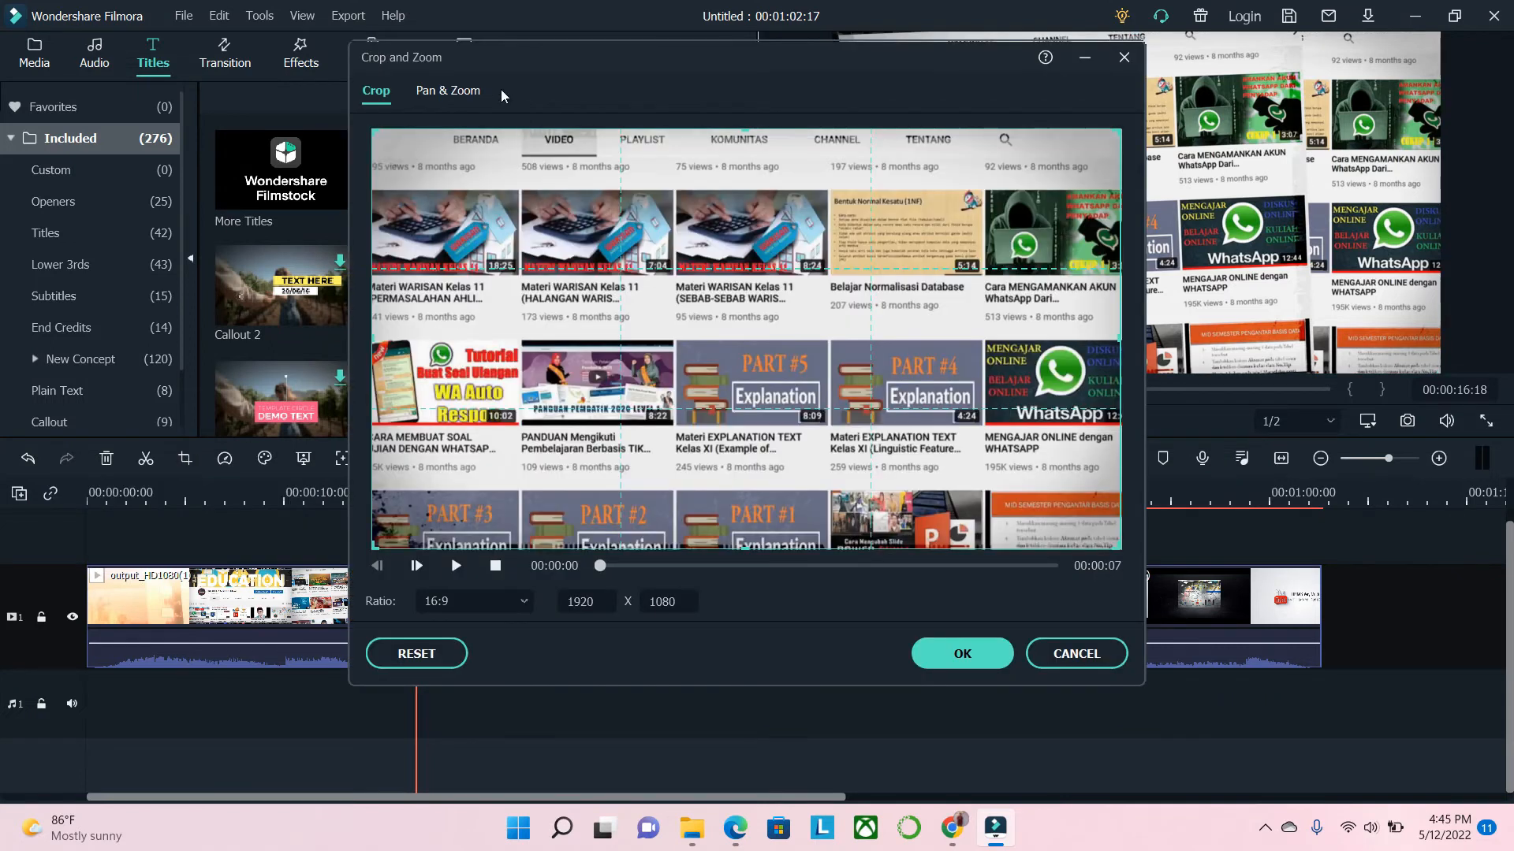
pyautogui.click(447, 91)
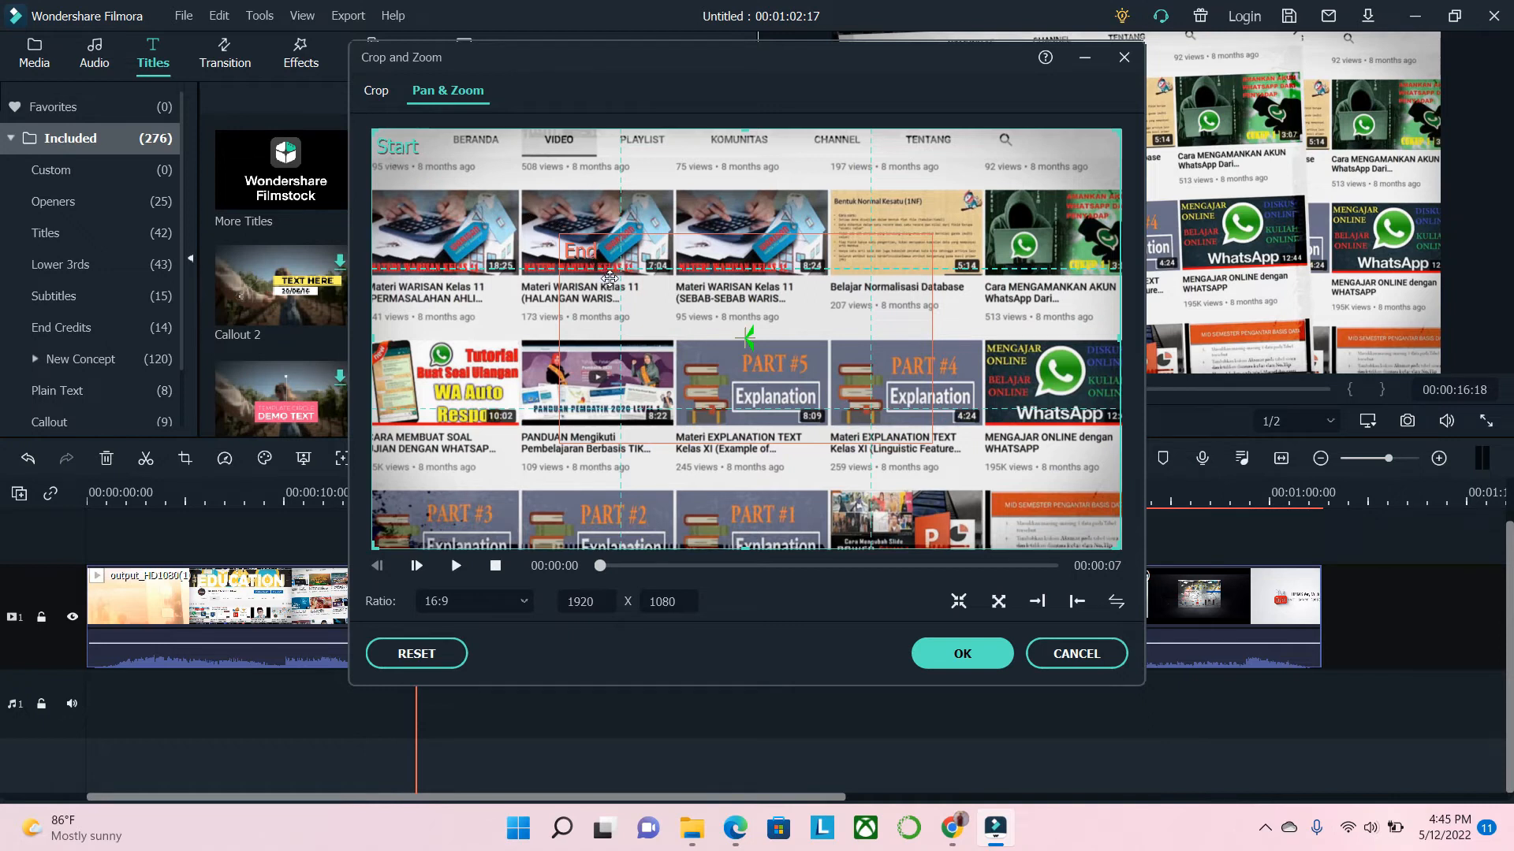
pyautogui.click(661, 303)
pyautogui.moveTo(696, 301); pyautogui.dragTo(886, 416)
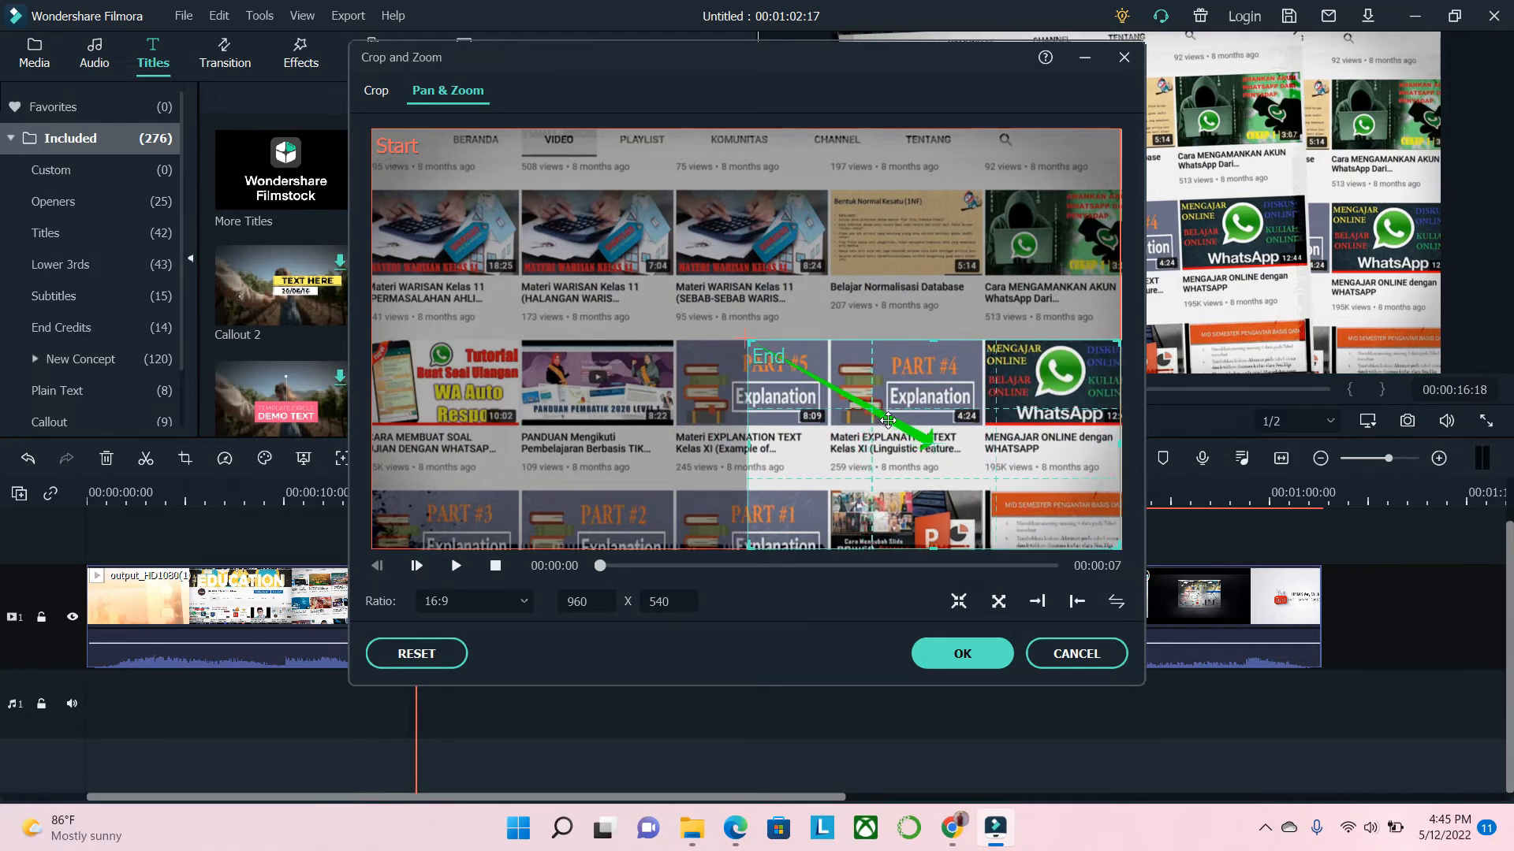
pyautogui.click(457, 566)
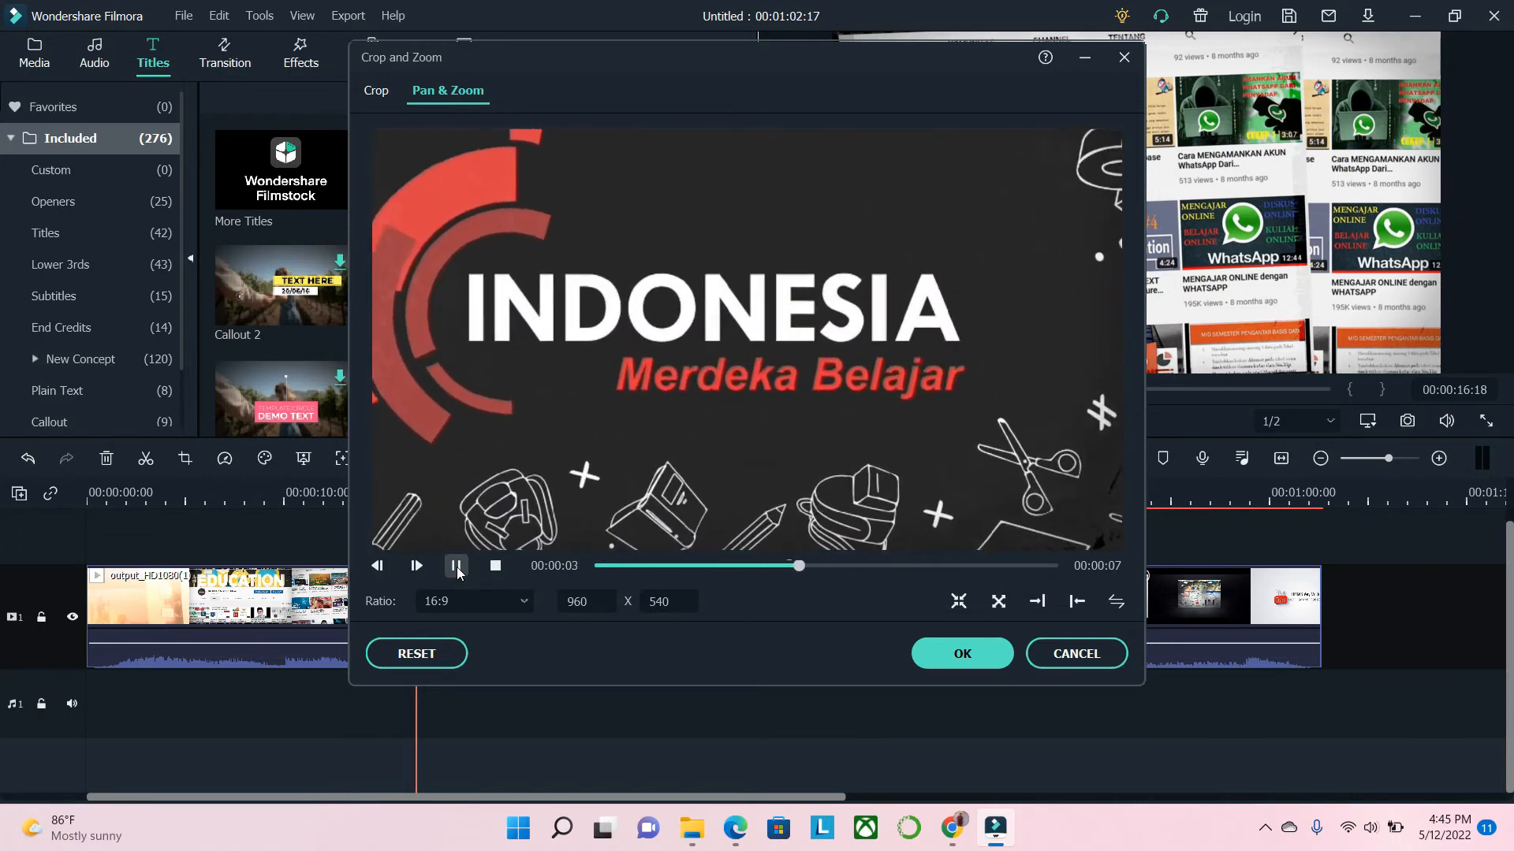
pyautogui.moveTo(870, 566); pyautogui.dragTo(646, 548)
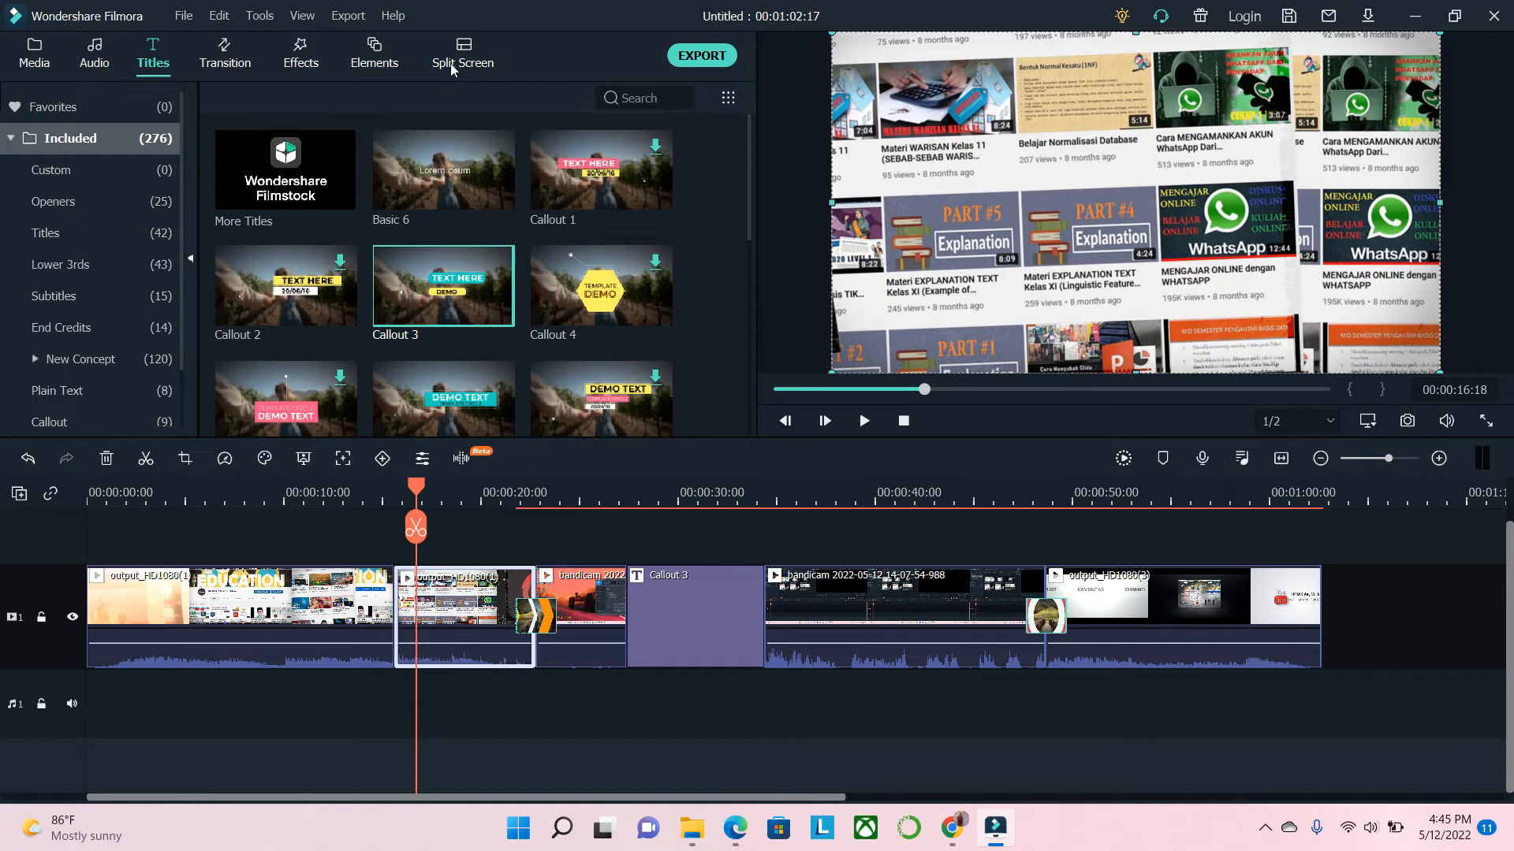
# Add the two-pane Split Screen 1 layout to the end of video track 1, after output_HD1080(3)
pyautogui.click(464, 64)
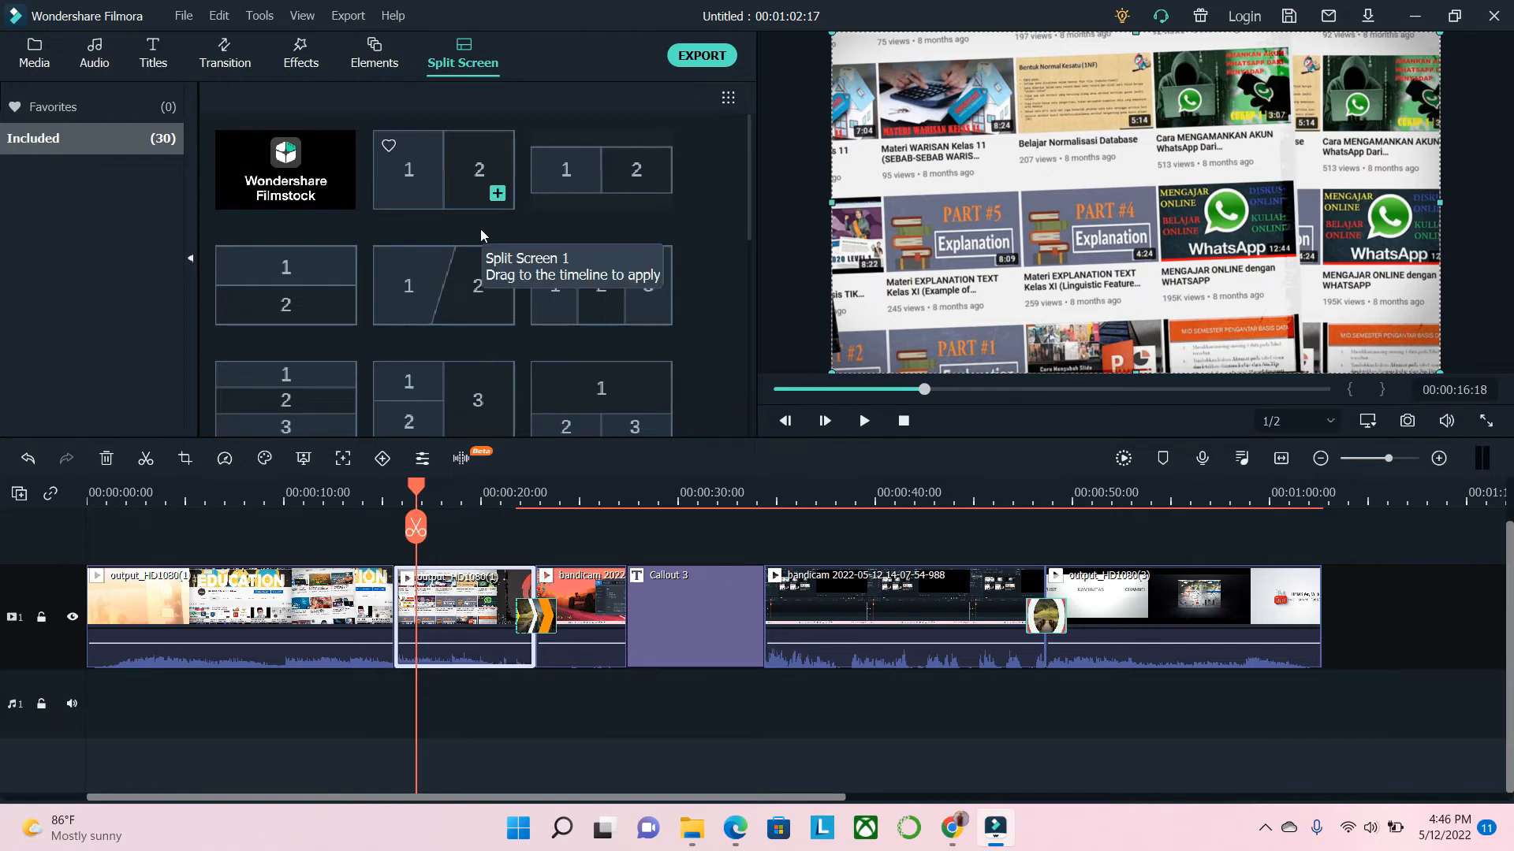
pyautogui.click(443, 162)
pyautogui.moveTo(443, 163); pyautogui.dragTo(1370, 625)
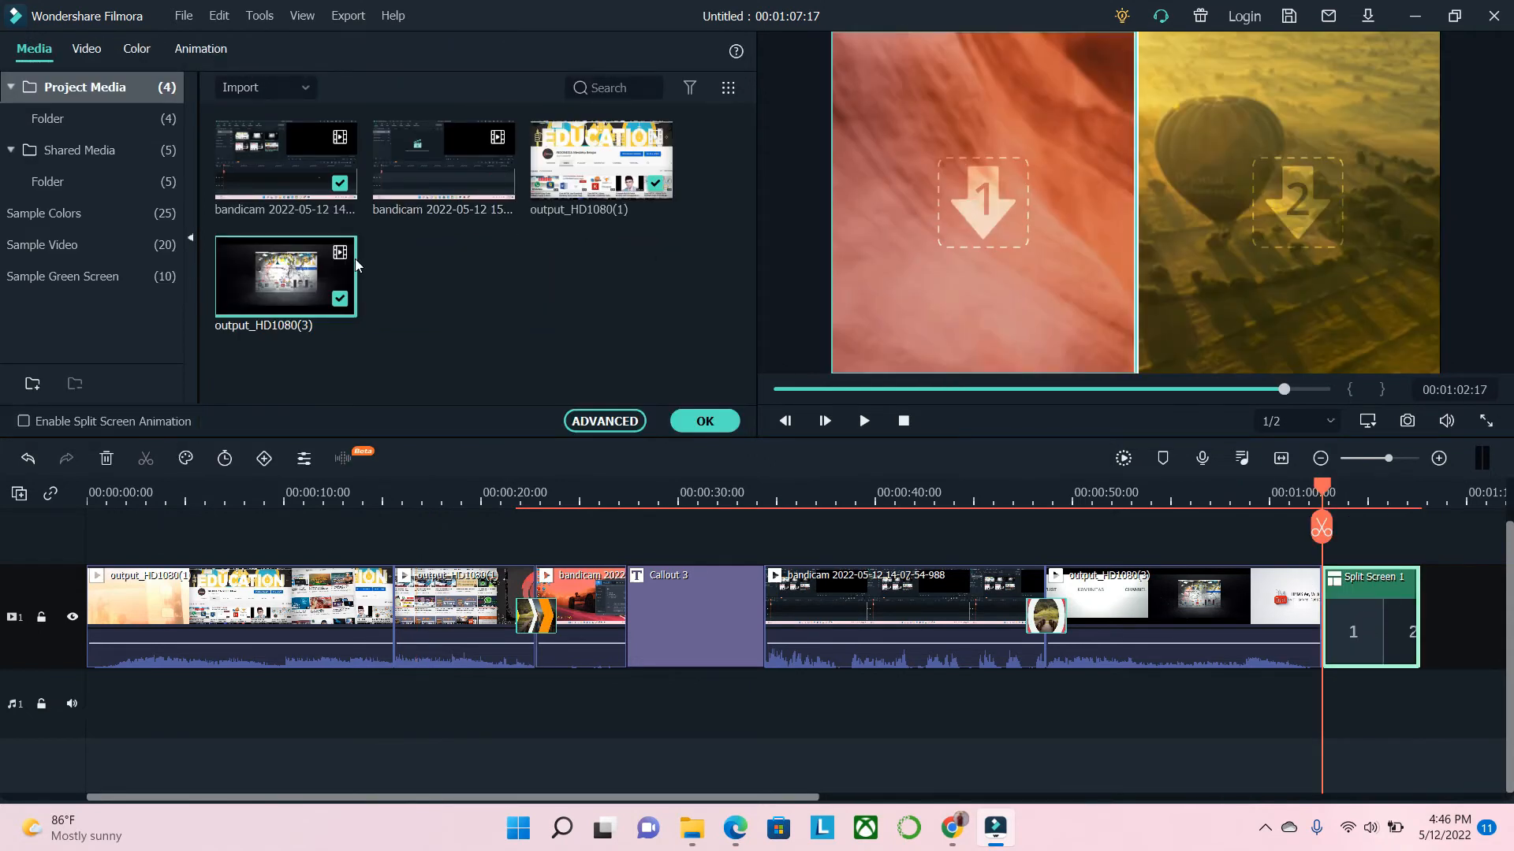
# Fill split-screen area 1 with output_HD1080(1) and area 2 with output_HD1080(3), and play the result before returning the playhead to the start
pyautogui.moveTo(596, 173); pyautogui.dragTo(623, 191)
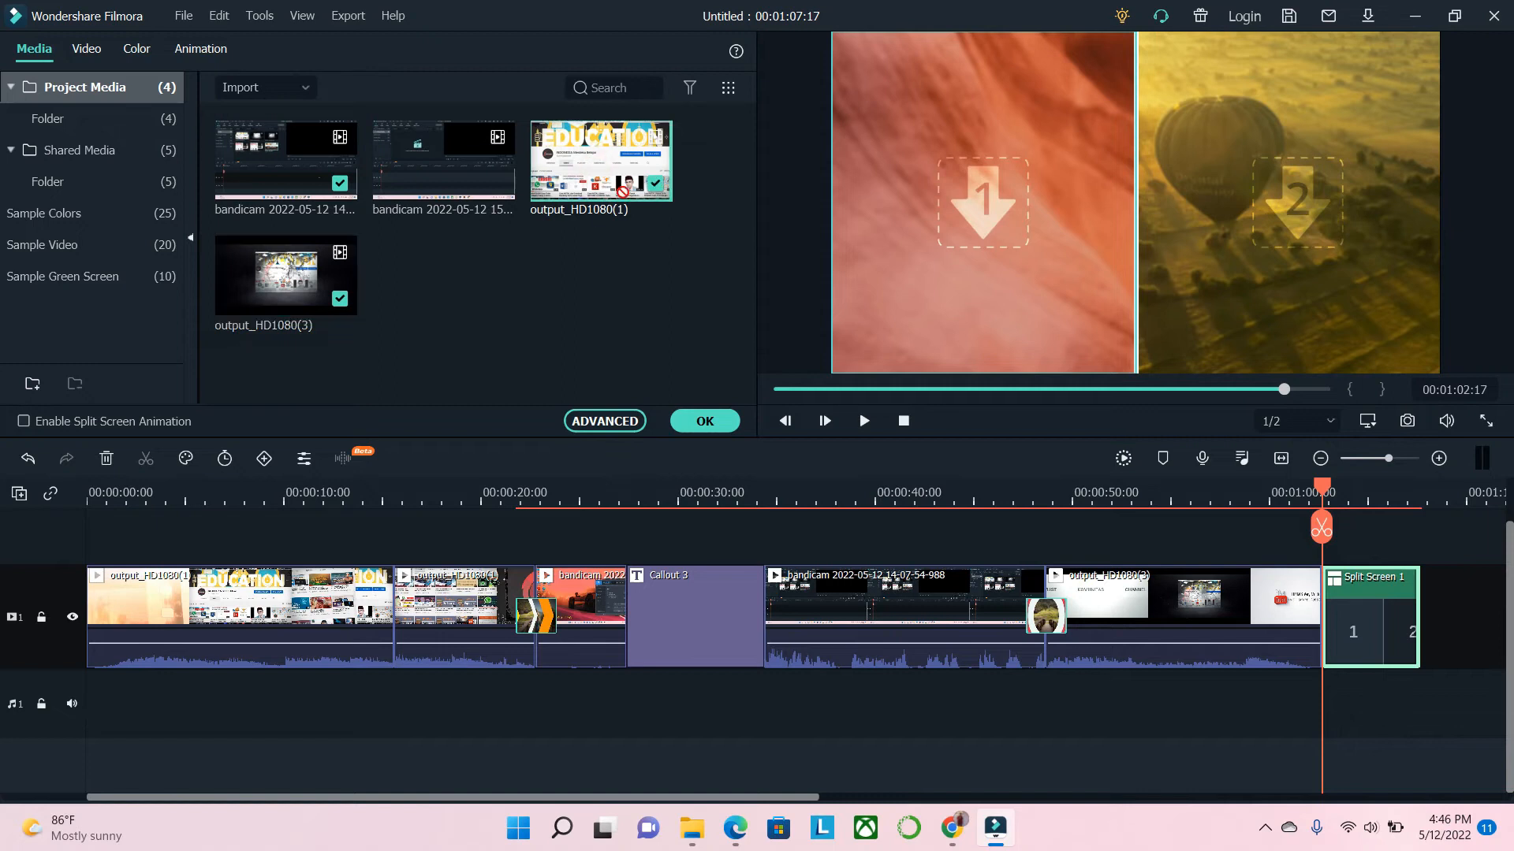
pyautogui.moveTo(979, 205); pyautogui.dragTo(979, 205)
pyautogui.moveTo(268, 261); pyautogui.dragTo(1182, 285)
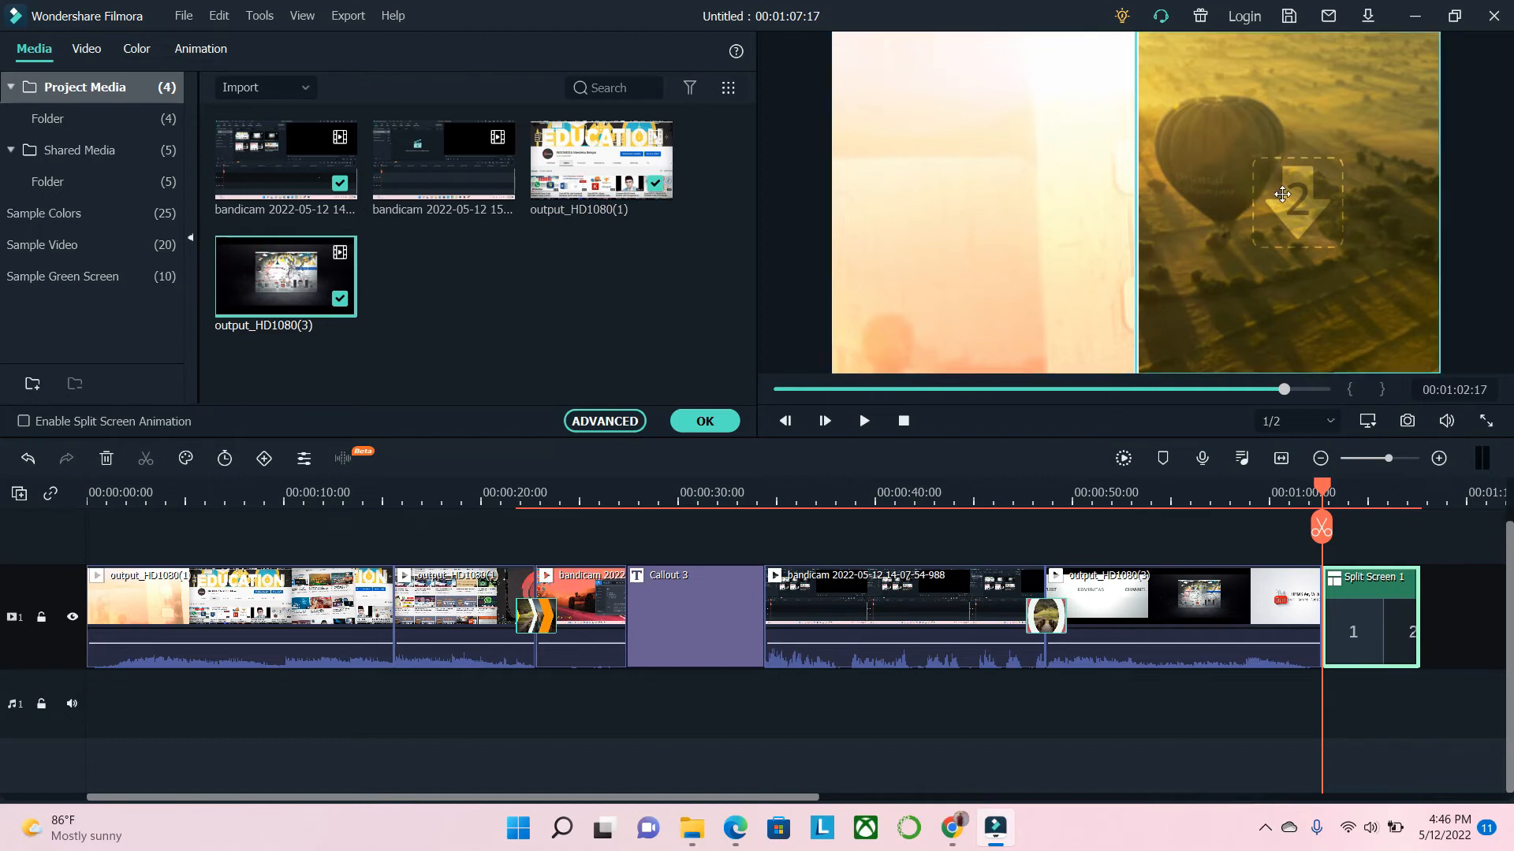
pyautogui.moveTo(1281, 194); pyautogui.dragTo(1282, 194)
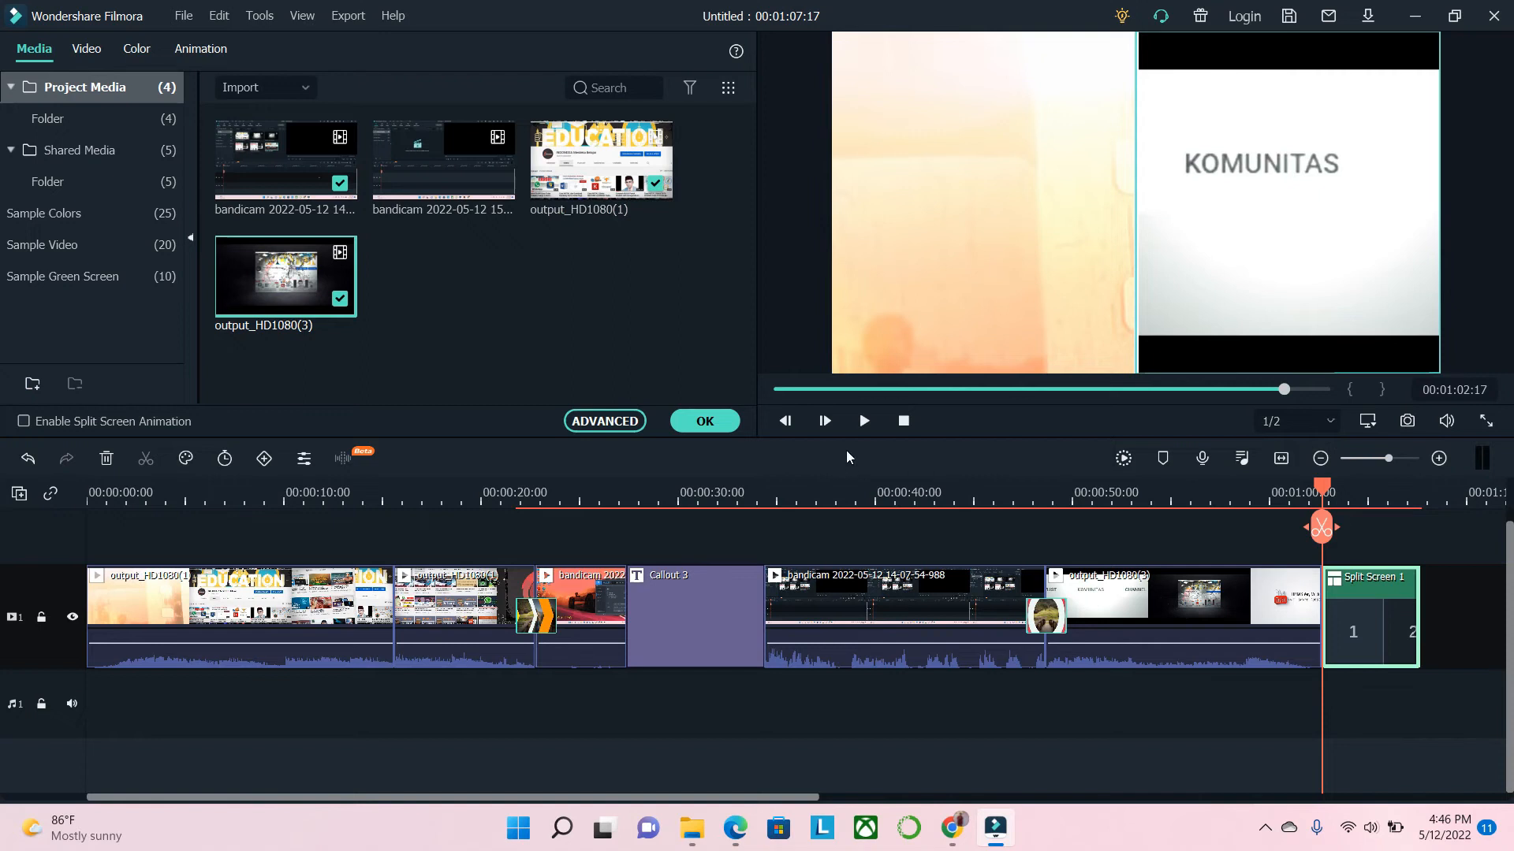
pyautogui.click(868, 427)
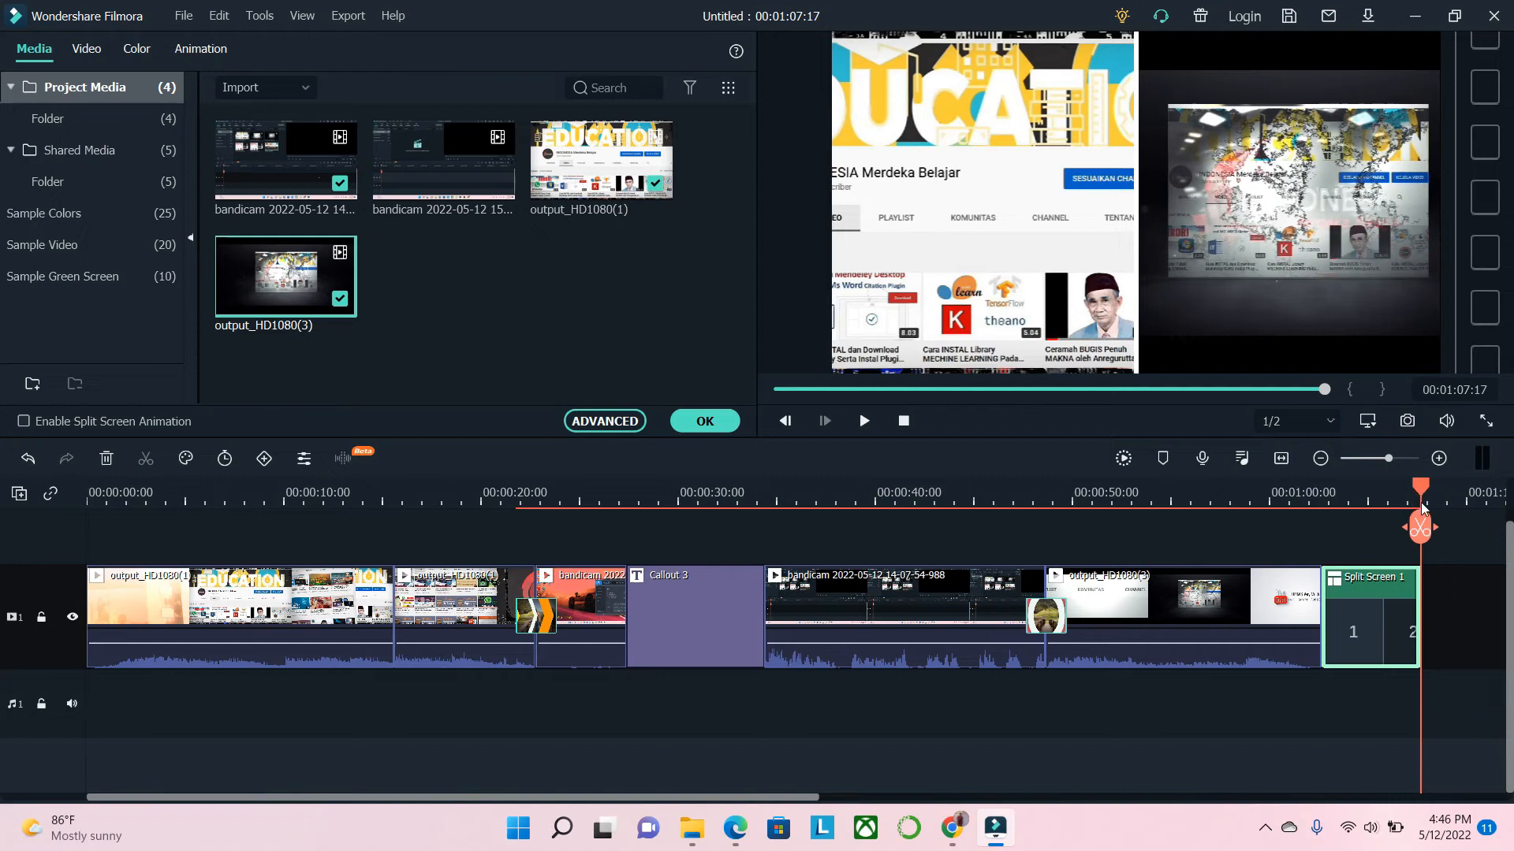
pyautogui.moveTo(1425, 491); pyautogui.dragTo(76, 585)
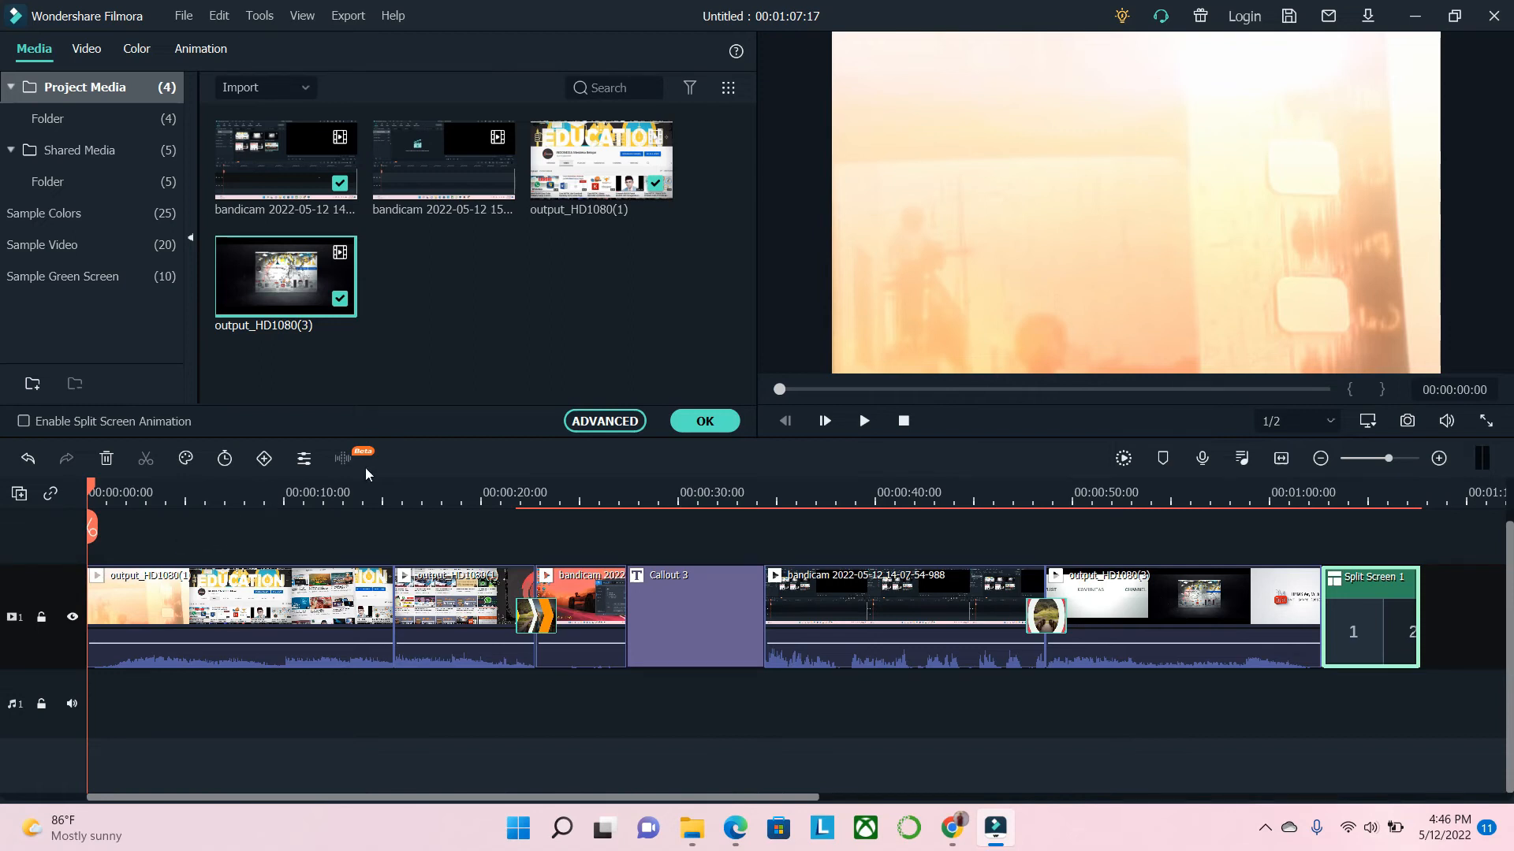
# Accept the split-screen settings and export the project as a local MP4 named Tutorial Filmora to D:/CHANNEL YOUTUBE/Siap Upload
pyautogui.click(701, 422)
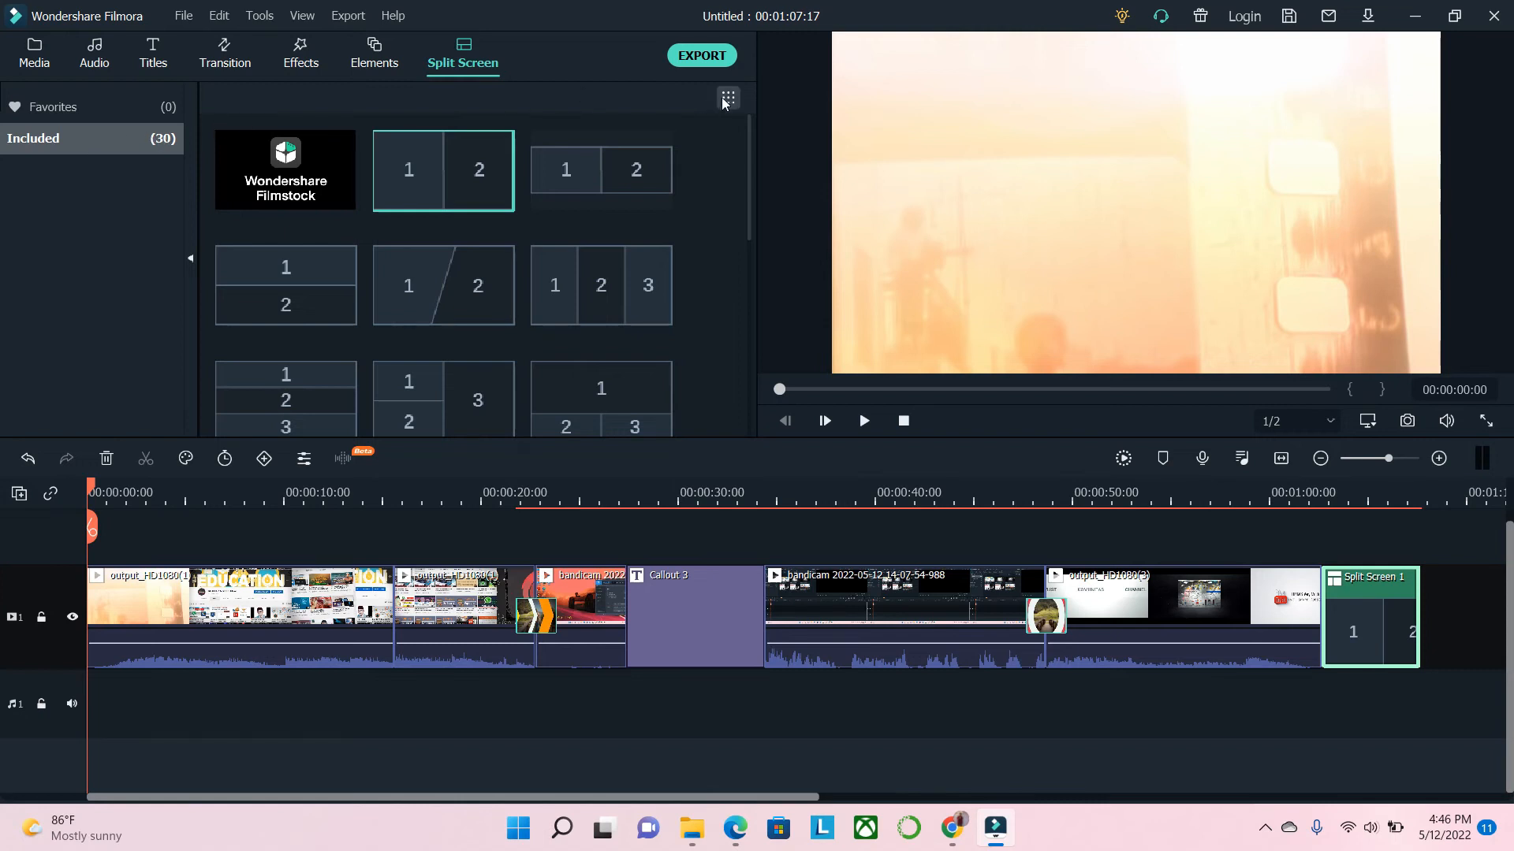
pyautogui.click(689, 57)
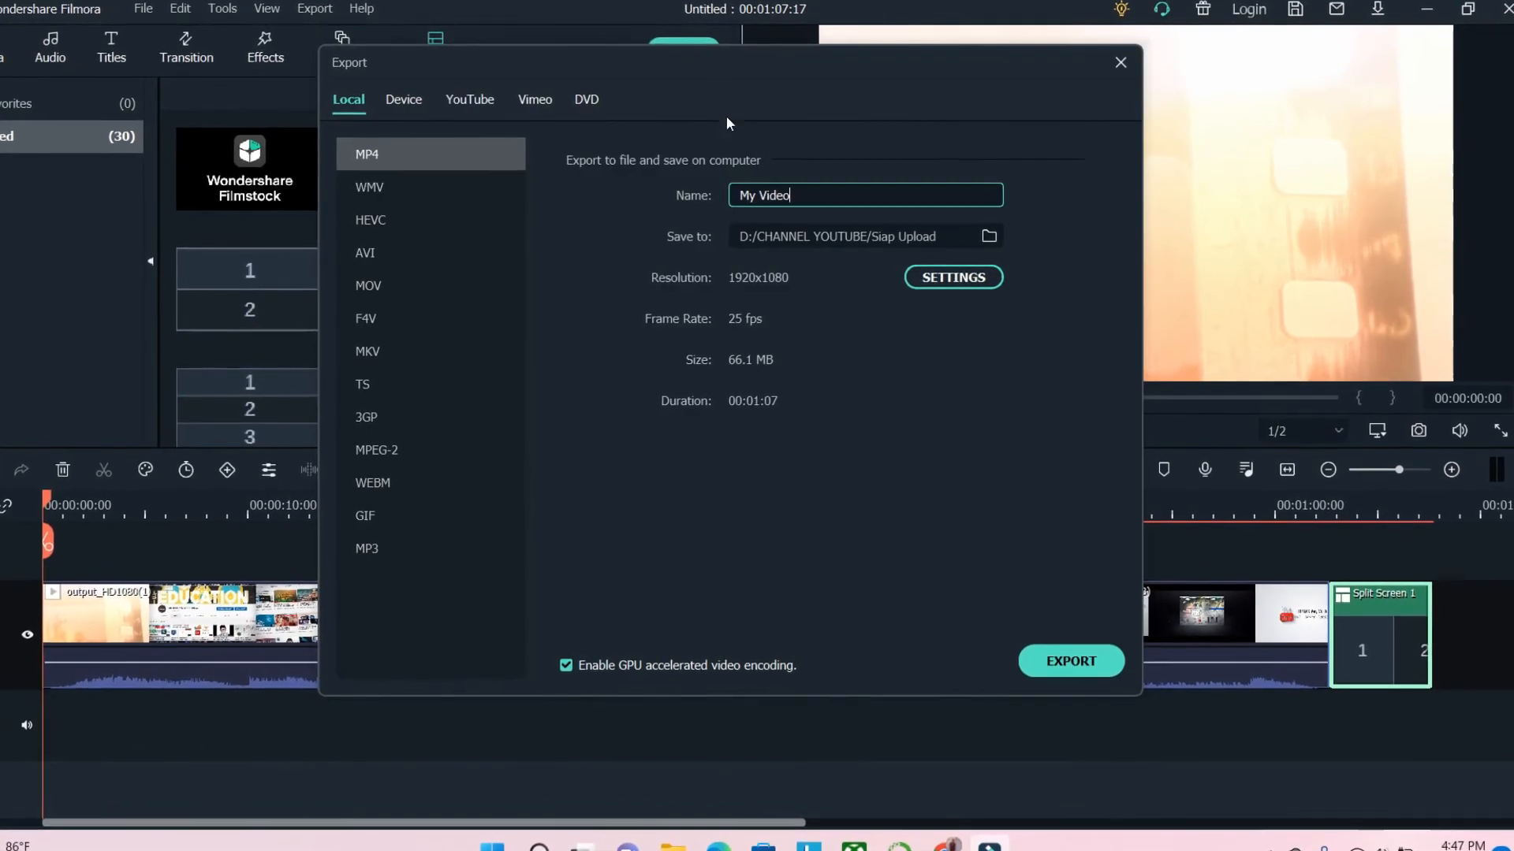
pyautogui.moveTo(912, 195); pyautogui.dragTo(701, 198)
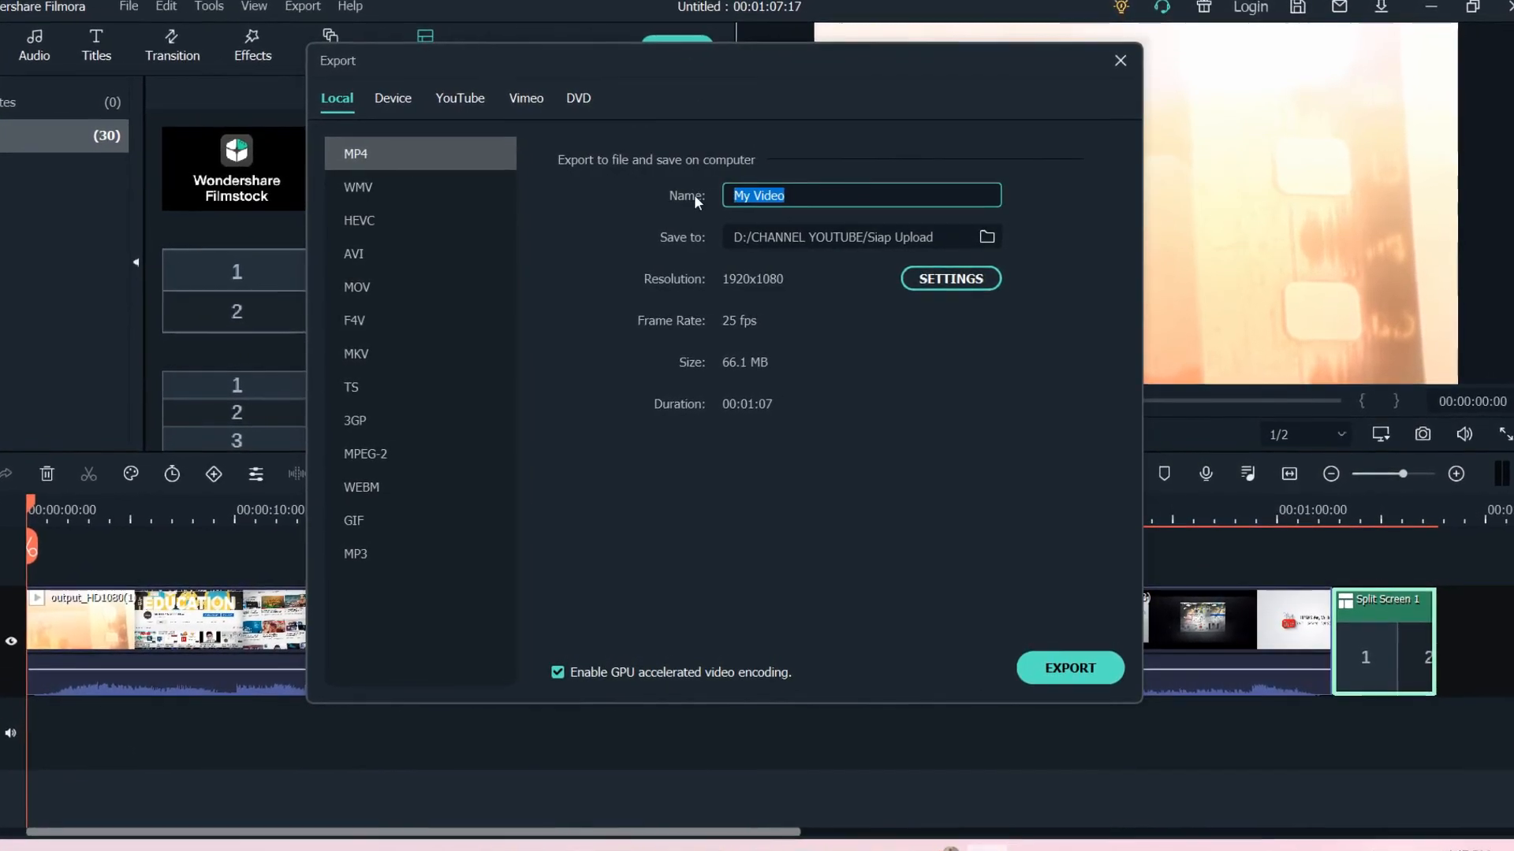
pyautogui.write('Tutorial ')
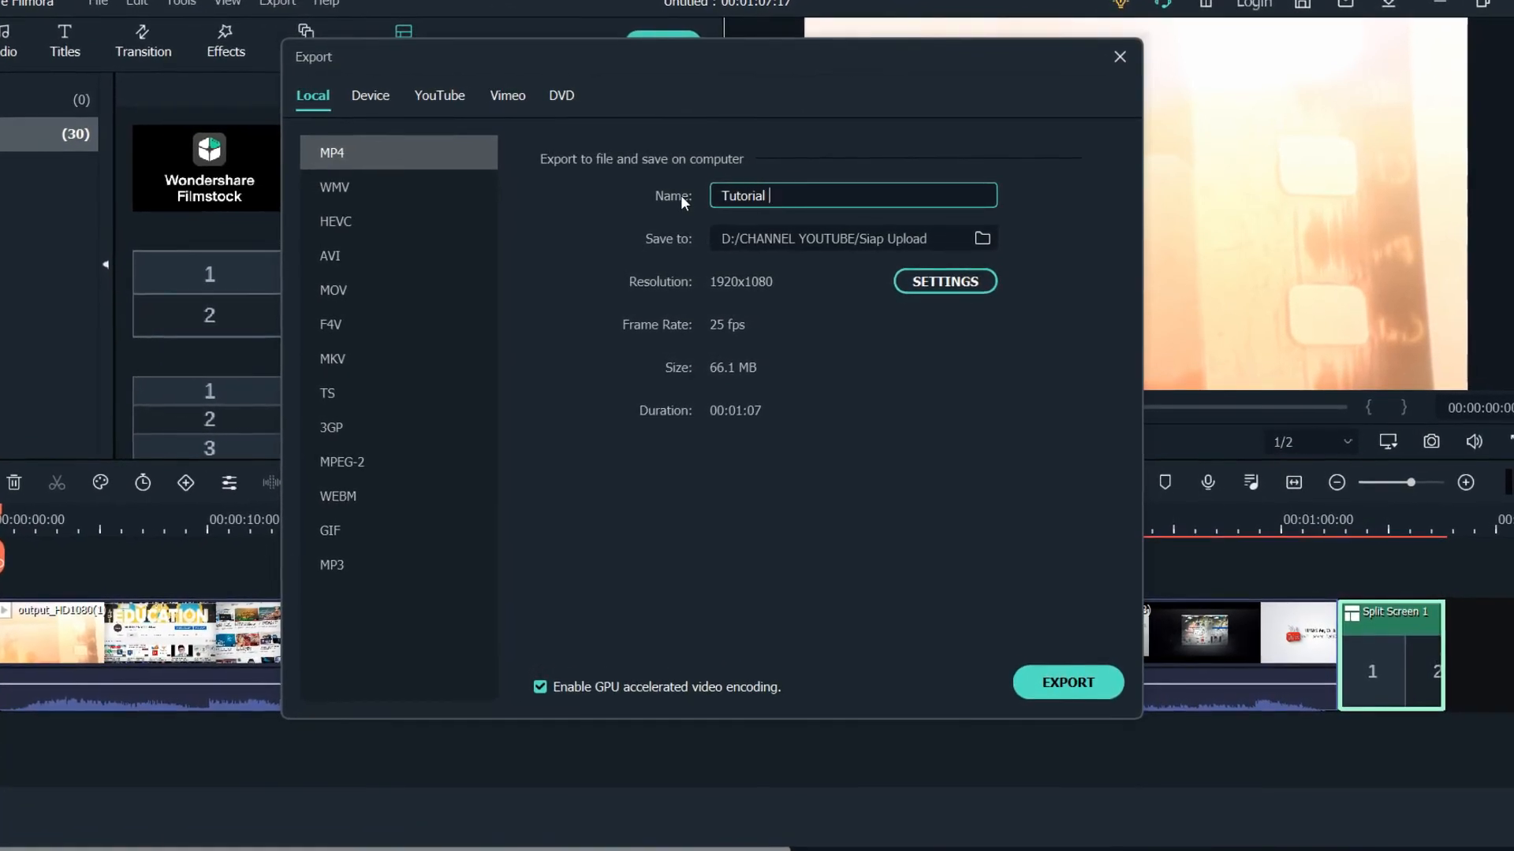
pyautogui.write('Filmora')
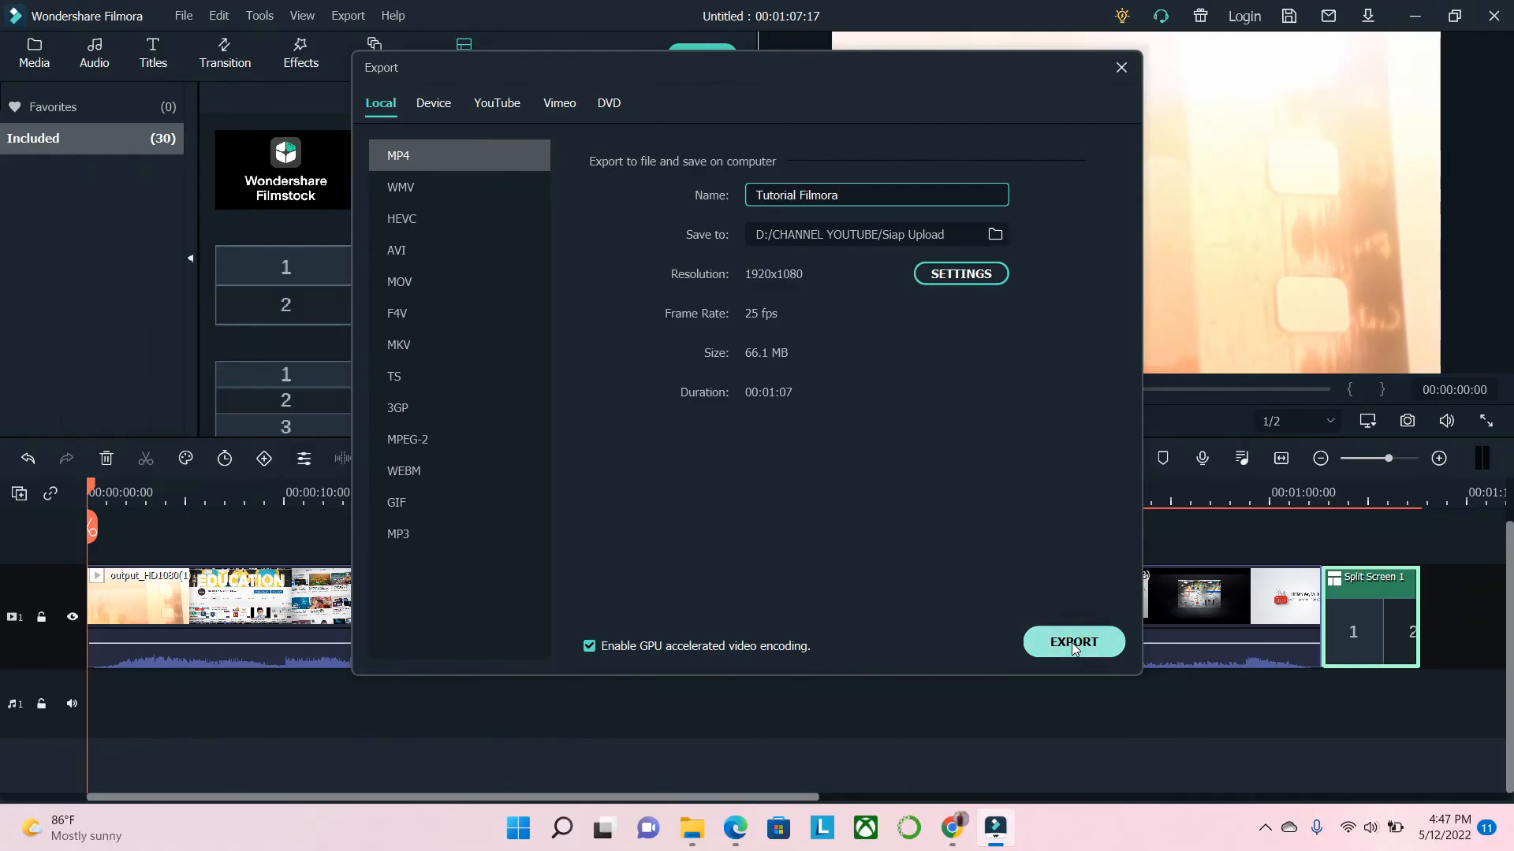
pyautogui.click(1071, 641)
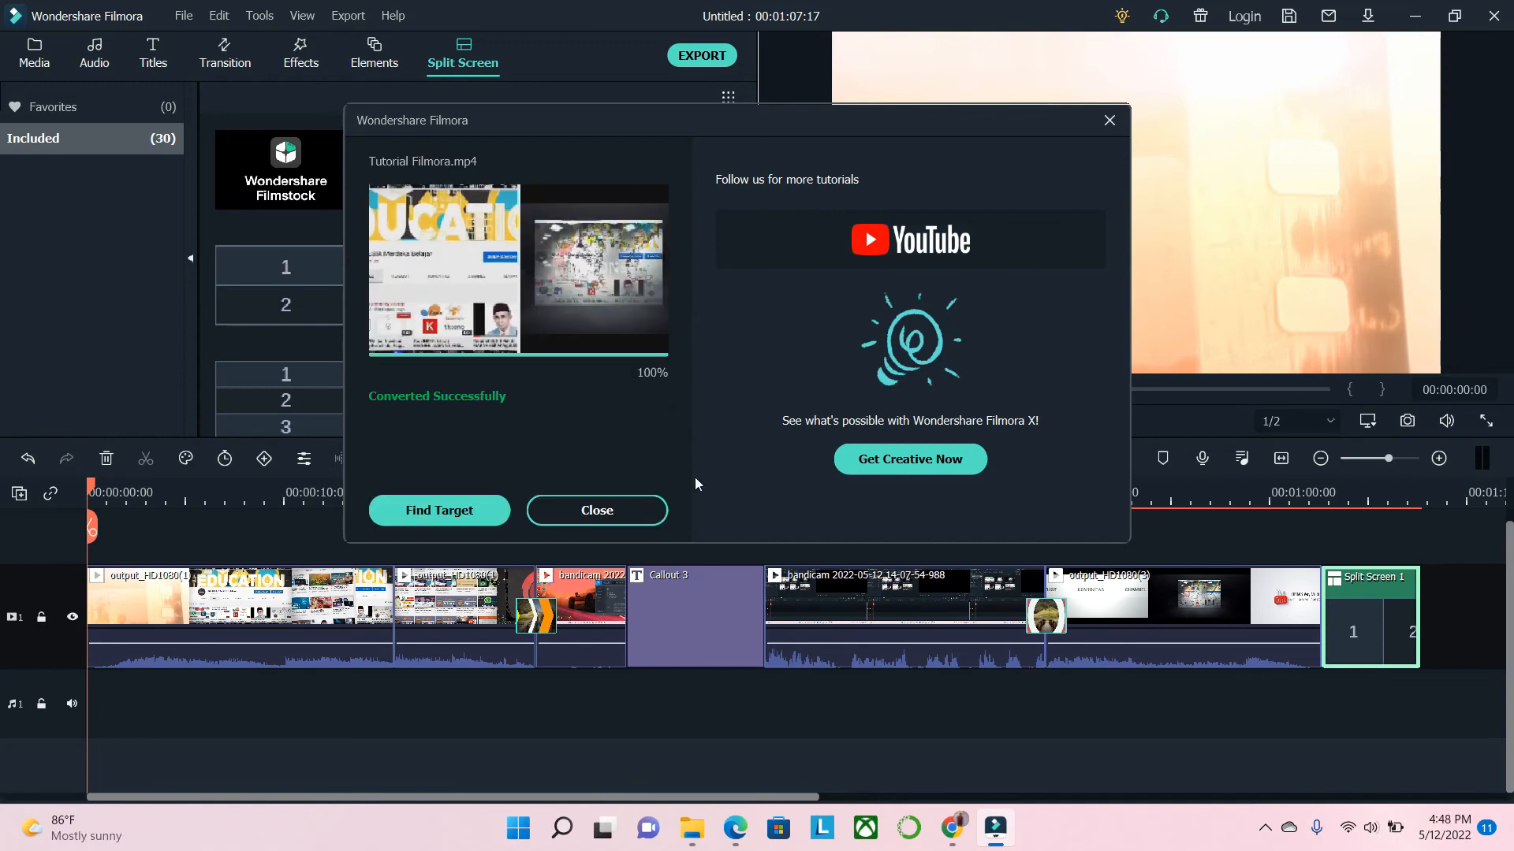
pyautogui.click(630, 515)
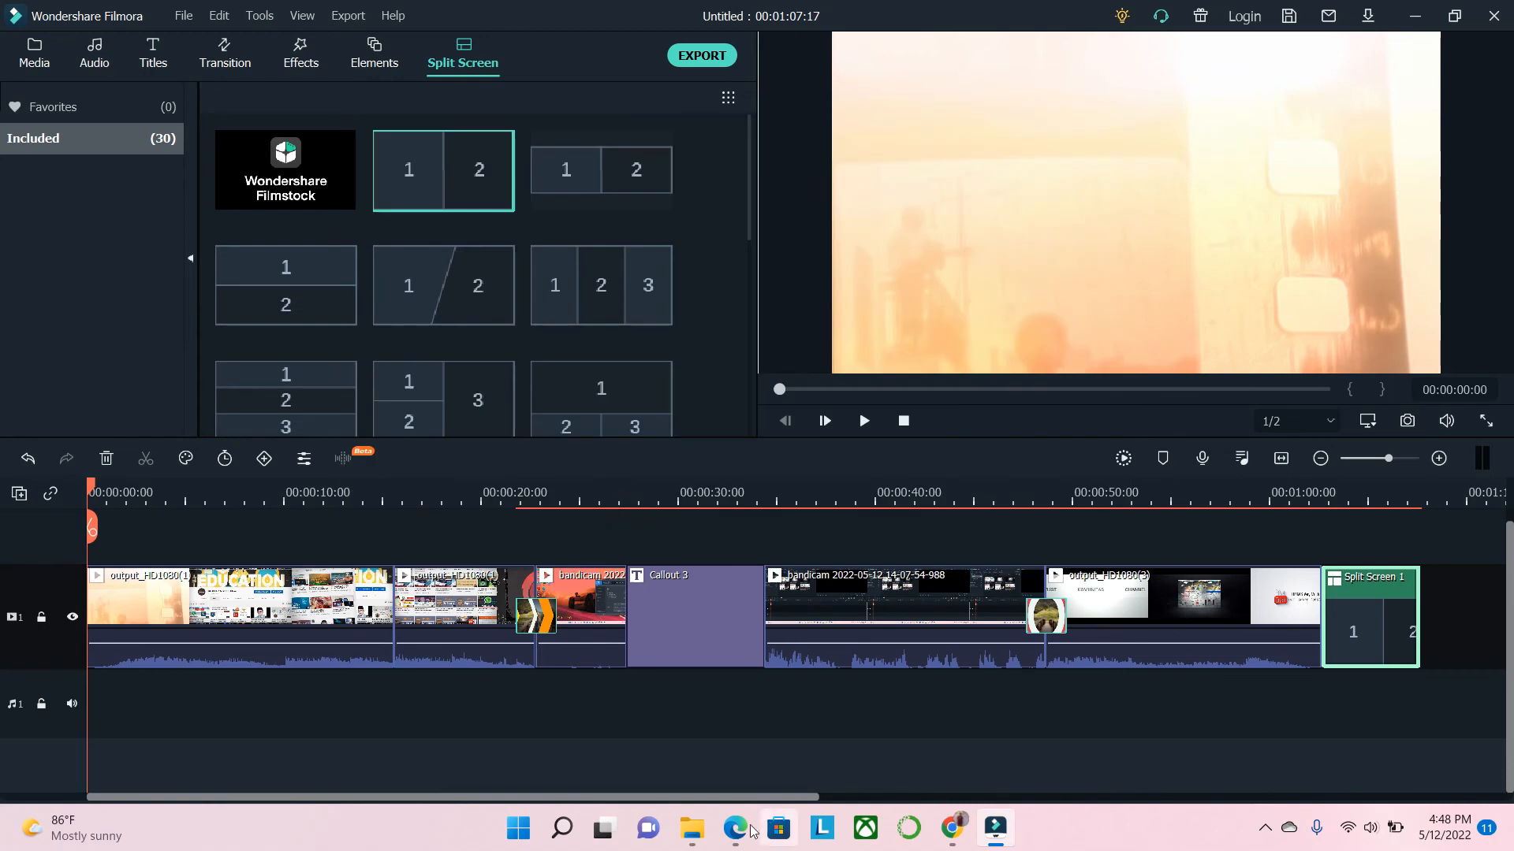
# Switch to File Explorer and open the exported Tutorial Filmora video from the Siap Upload folder
pyautogui.click(693, 829)
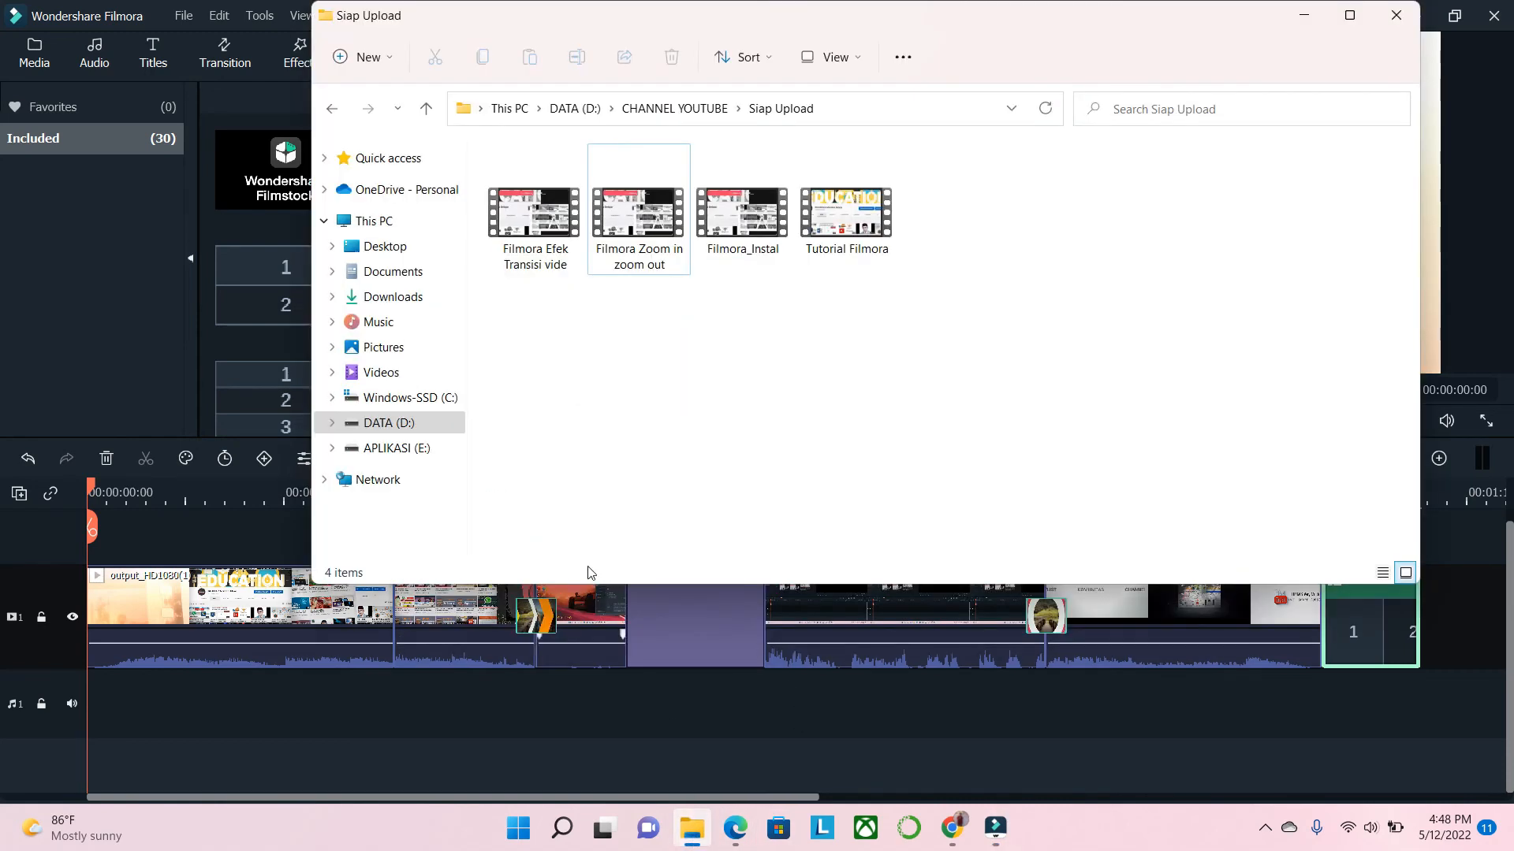
pyautogui.click(789, 109)
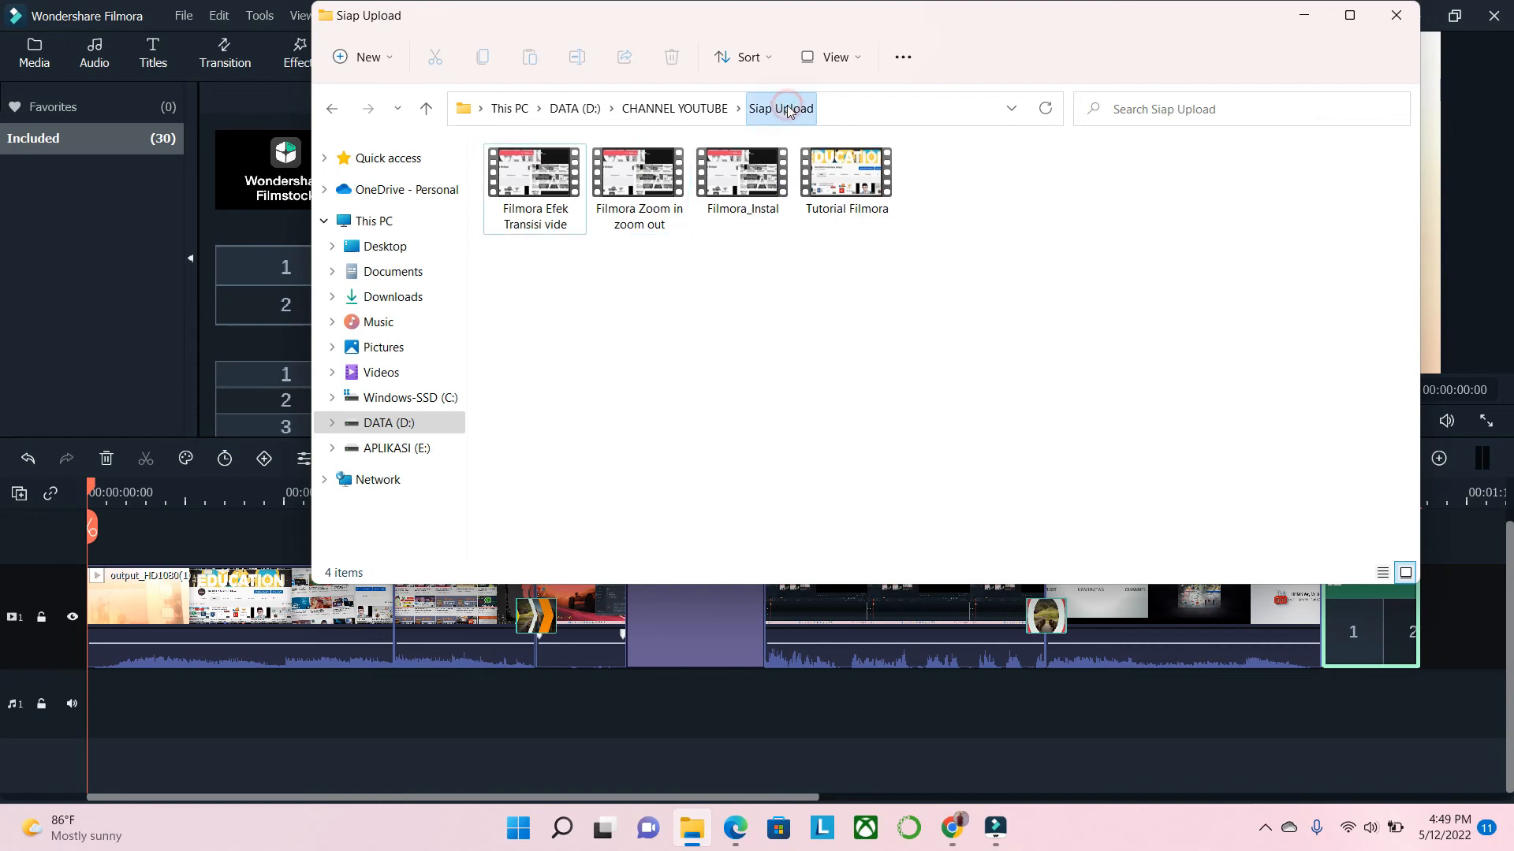
pyautogui.doubleClick(851, 185)
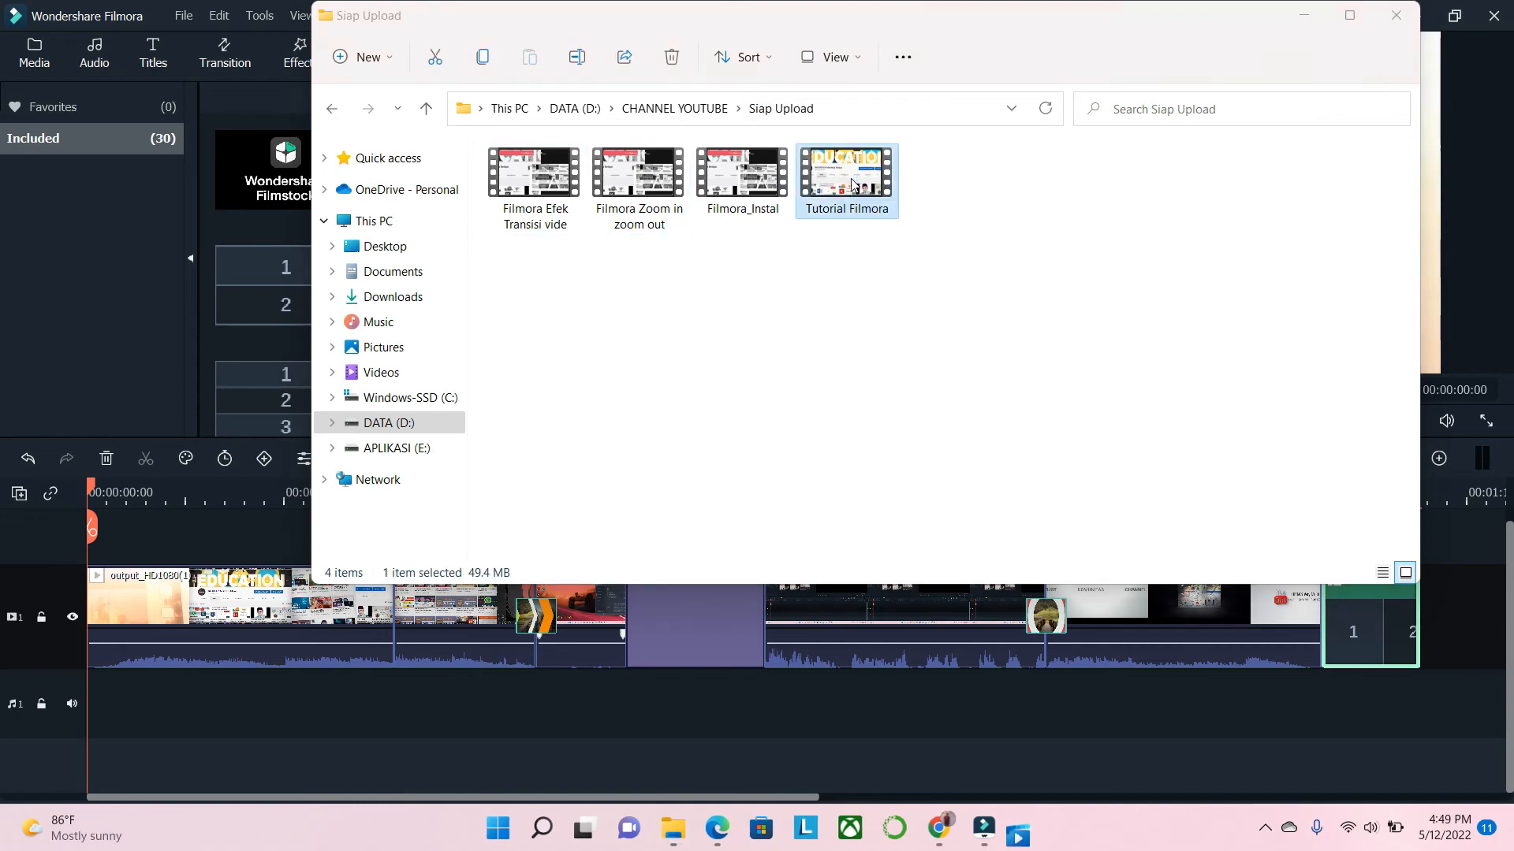